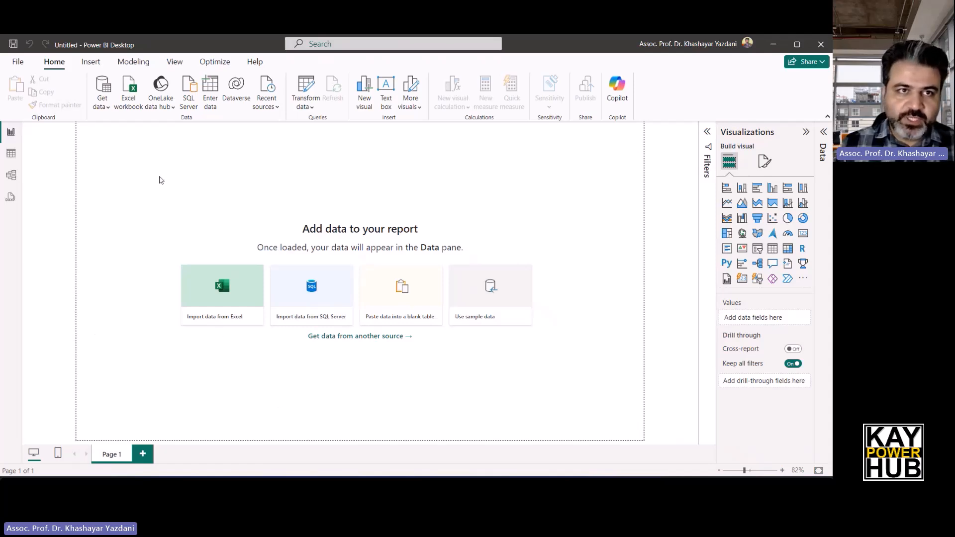
# Import the Excel workbook Sample - Superstore from the Training Data folder as the data source
pyautogui.click(108, 106)
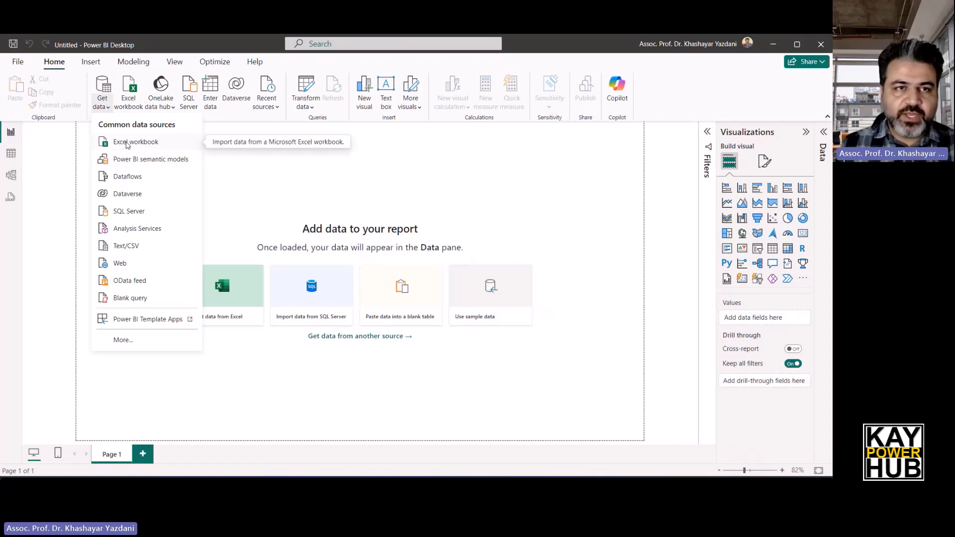
pyautogui.click(138, 145)
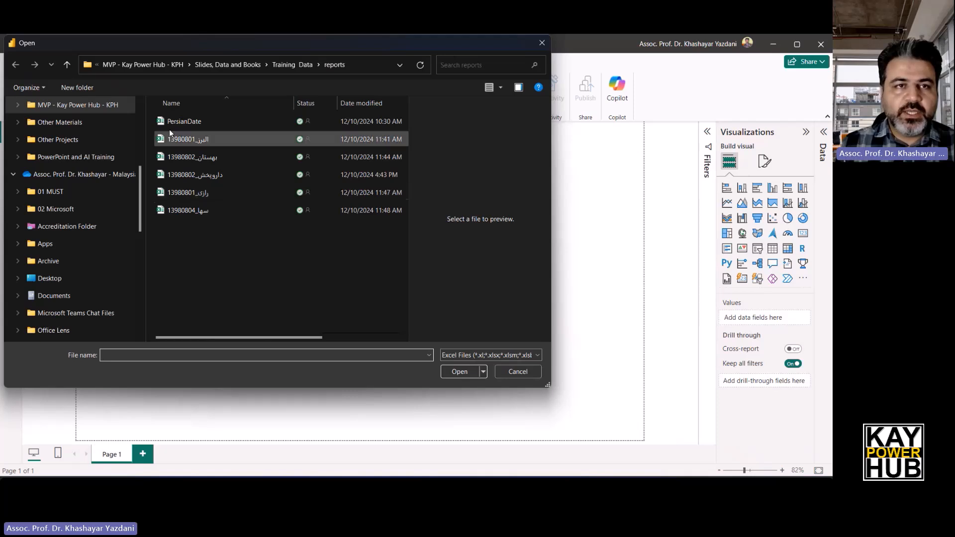
pyautogui.hotkey('alt', 'Up')
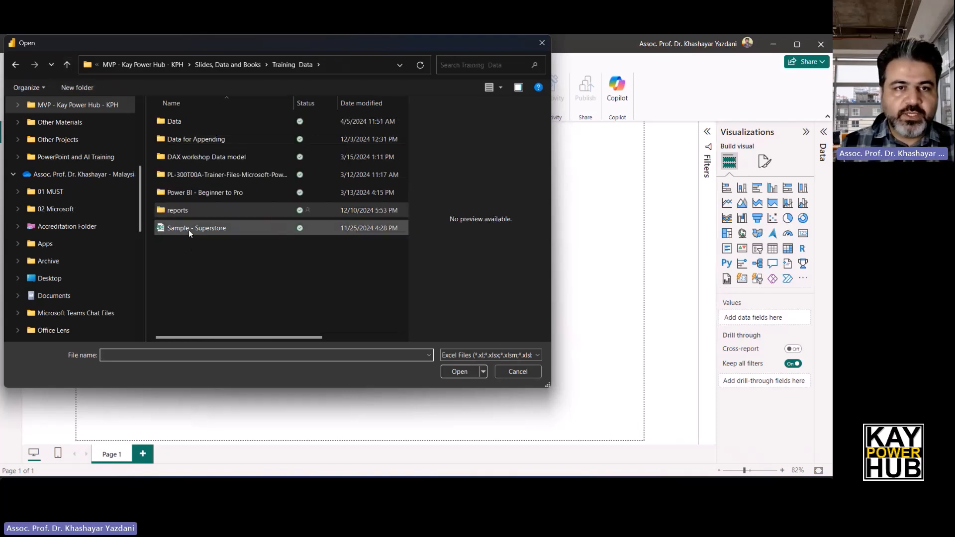
pyautogui.click(189, 229)
pyautogui.click(453, 371)
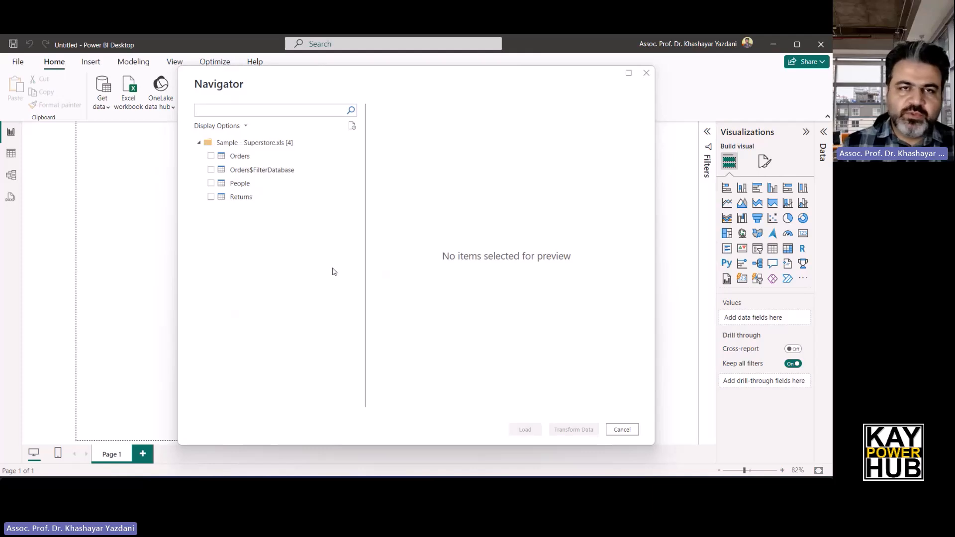
# Select the Orders, People and Returns tables of the workbook and open them in Power Query for transformation
pyautogui.click(212, 157)
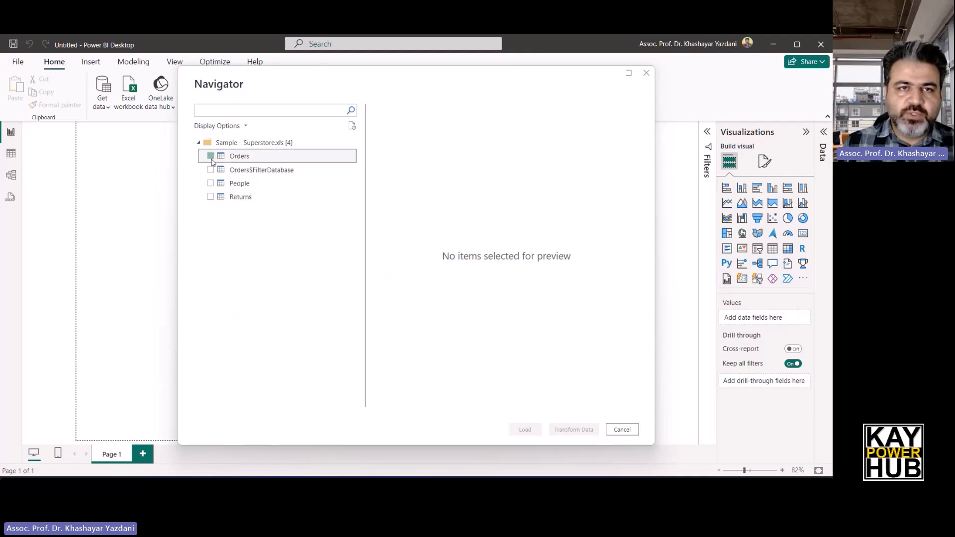
pyautogui.click(211, 184)
pyautogui.click(210, 197)
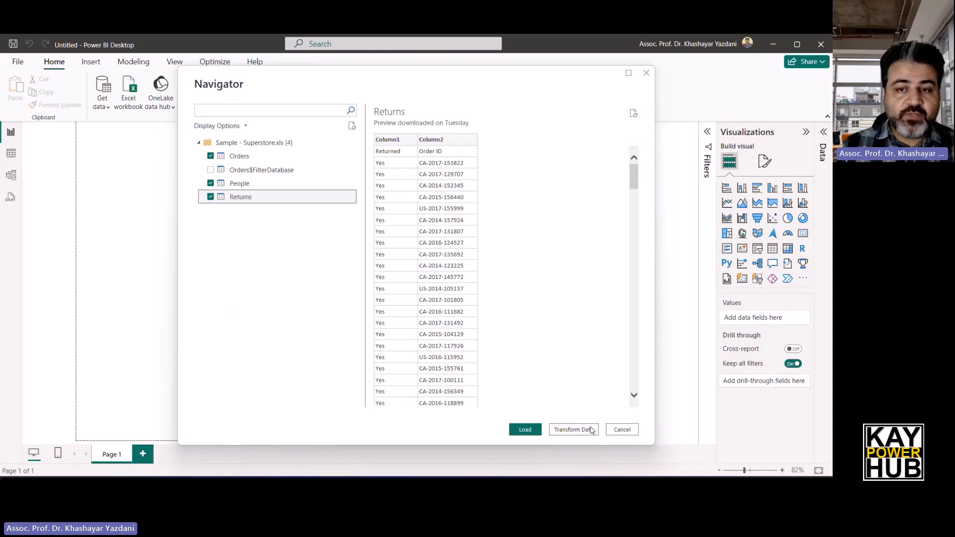
pyautogui.click(573, 431)
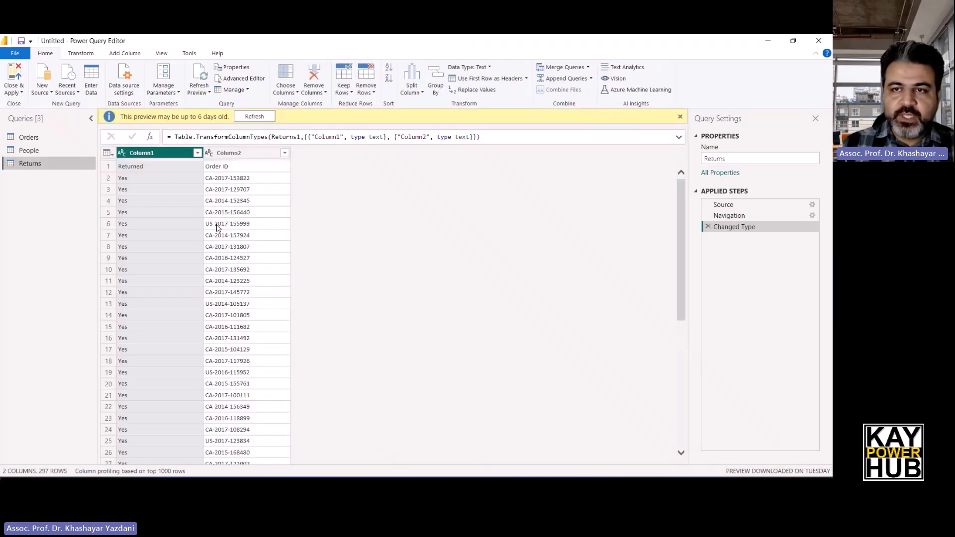
# Review the data previews of the People, Returns and Orders queries
pyautogui.click(31, 139)
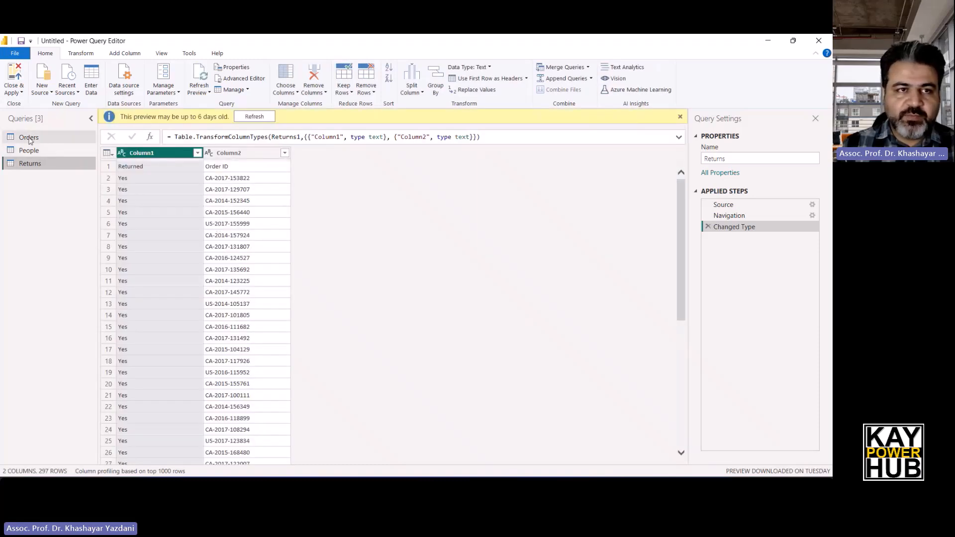
pyautogui.click(28, 151)
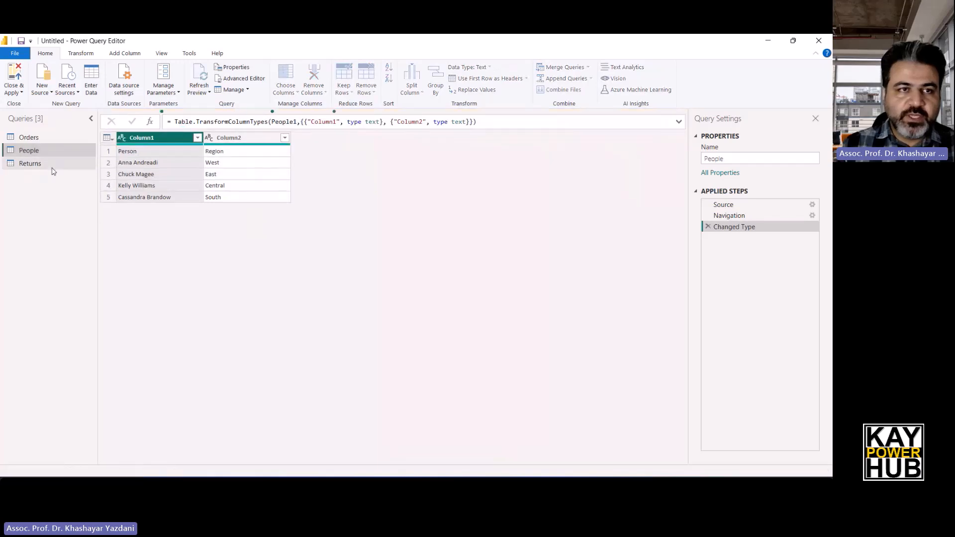
pyautogui.click(50, 164)
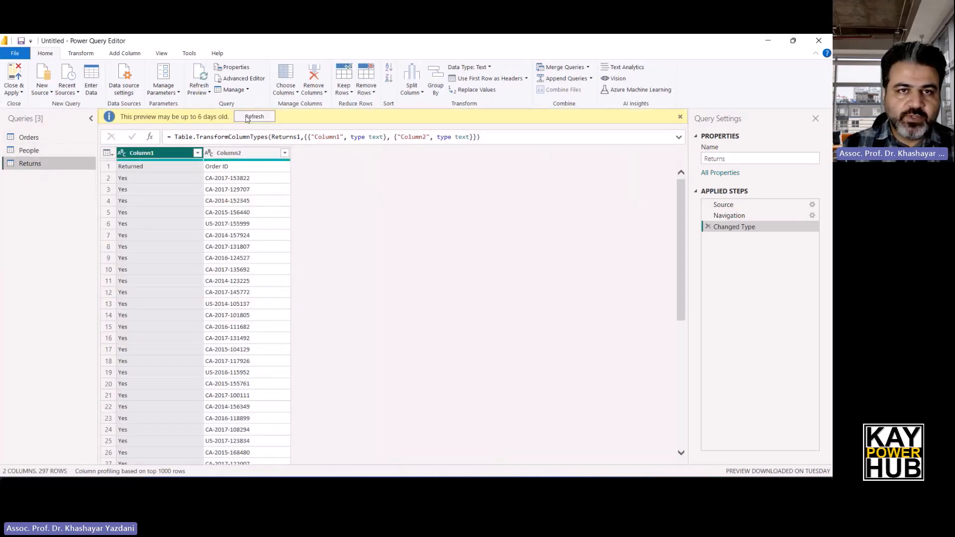
pyautogui.click(58, 140)
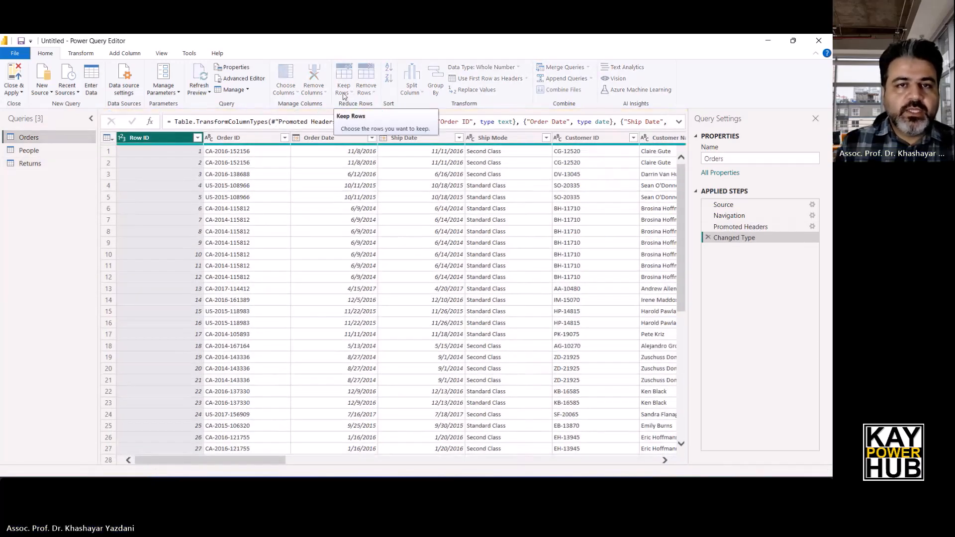
# Turn on column quality and column distribution, and inspect the profiles across the columns of the Orders query
pyautogui.click(161, 55)
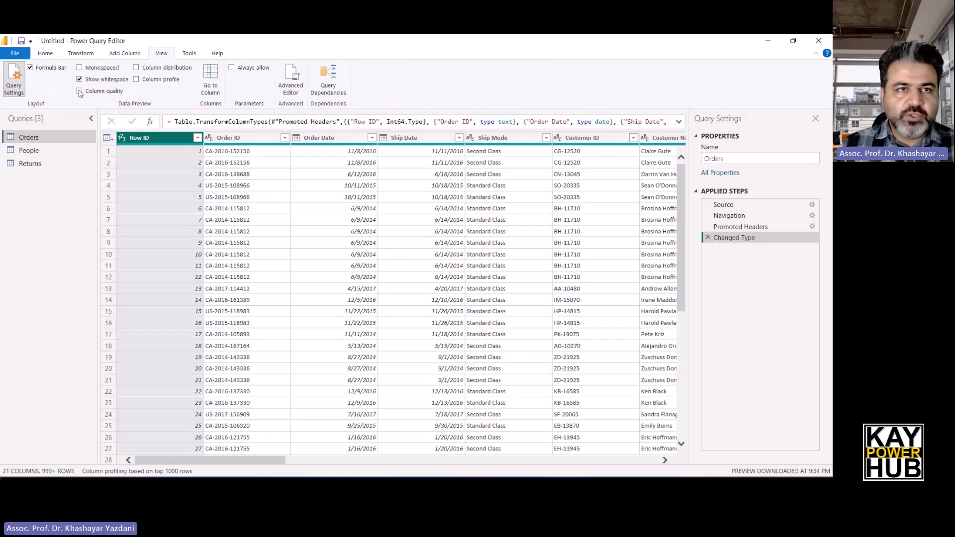
pyautogui.click(79, 92)
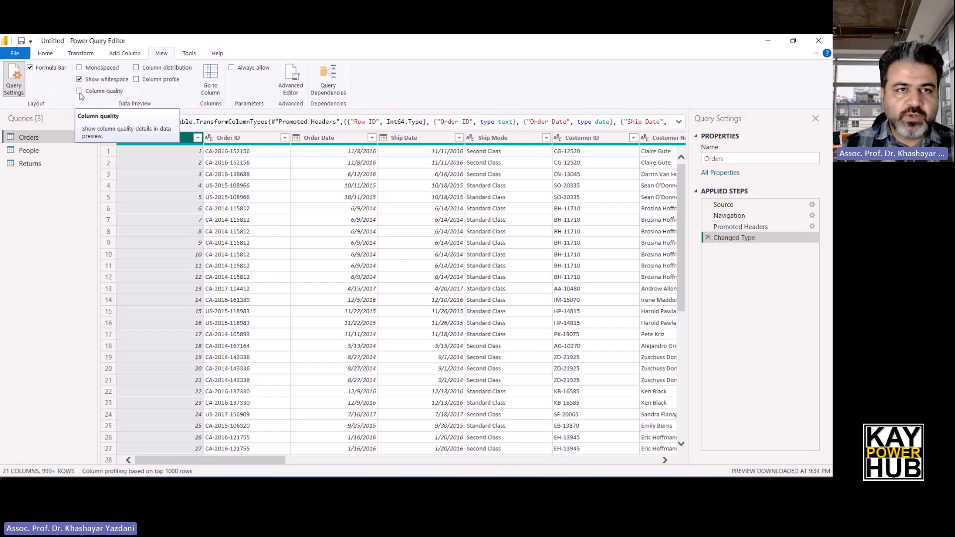
pyautogui.click(137, 68)
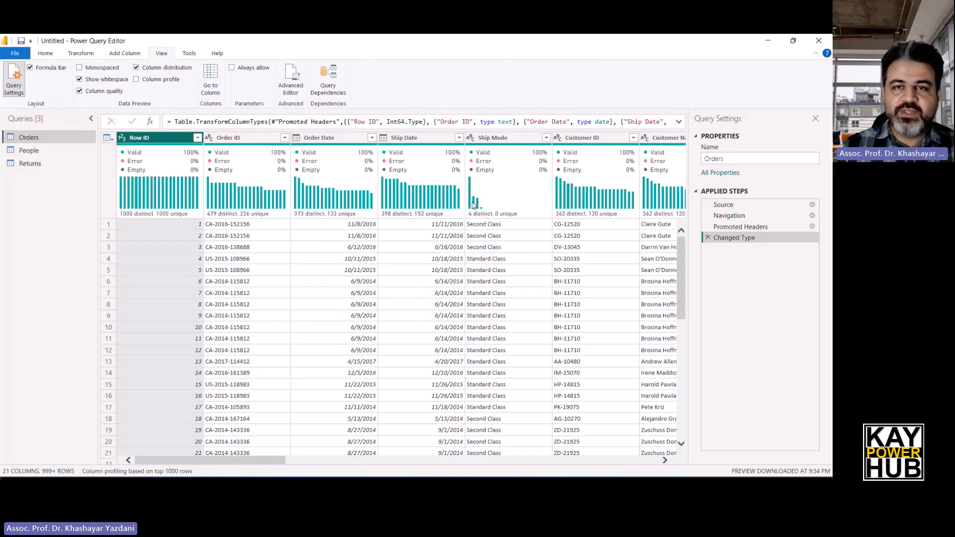
pyautogui.moveTo(523, 164)
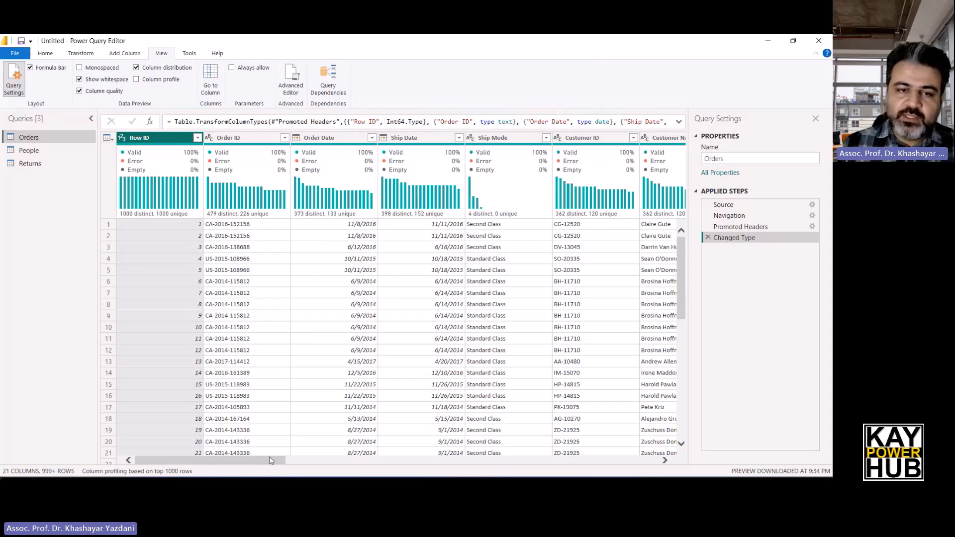
pyautogui.moveTo(275, 460); pyautogui.dragTo(417, 457)
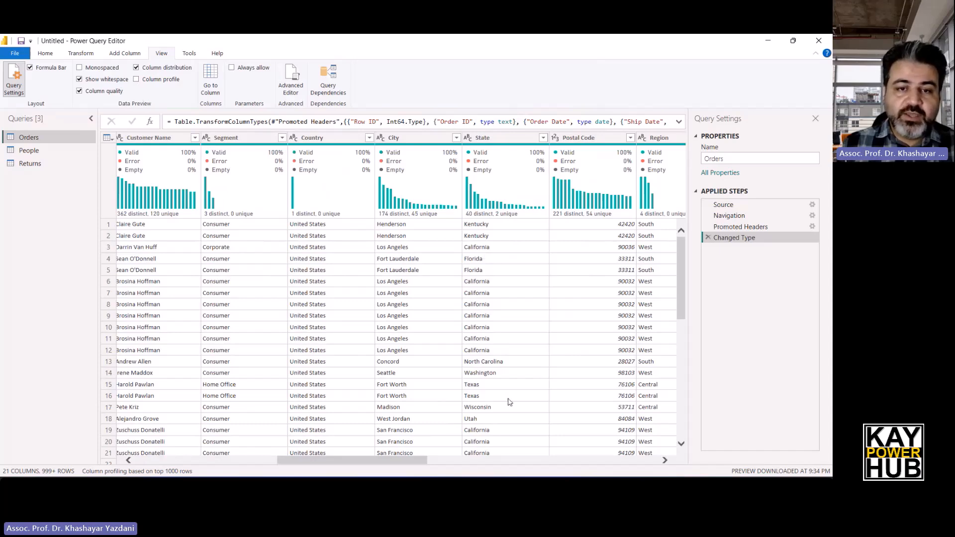
pyautogui.moveTo(412, 460); pyautogui.dragTo(269, 460)
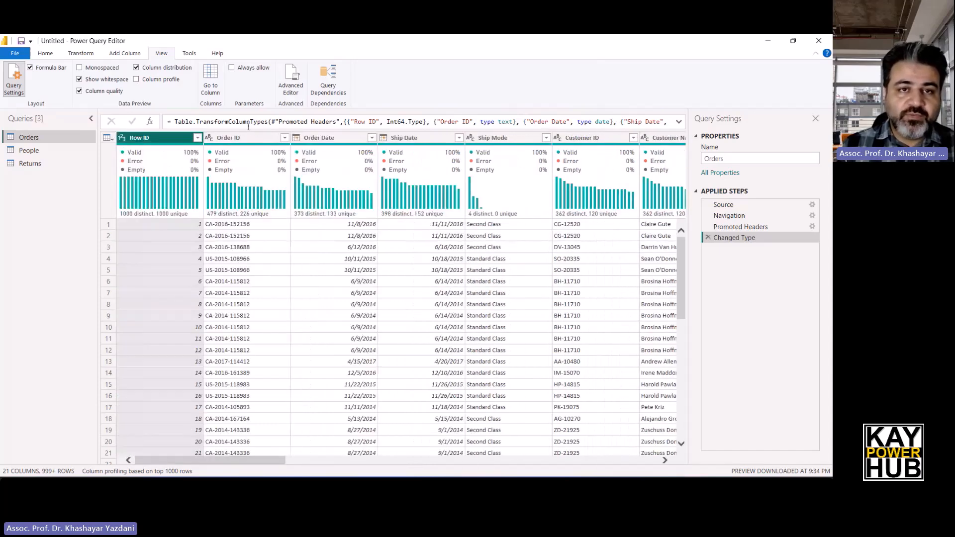
pyautogui.moveTo(282, 159)
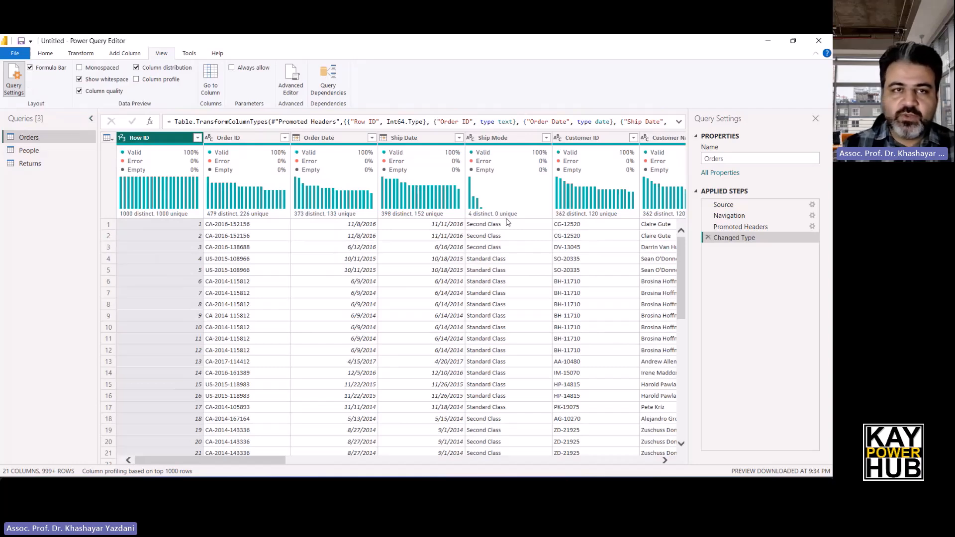
# Close the Power Query Editor and apply the queries so the three tables load into the report
pyautogui.click(45, 53)
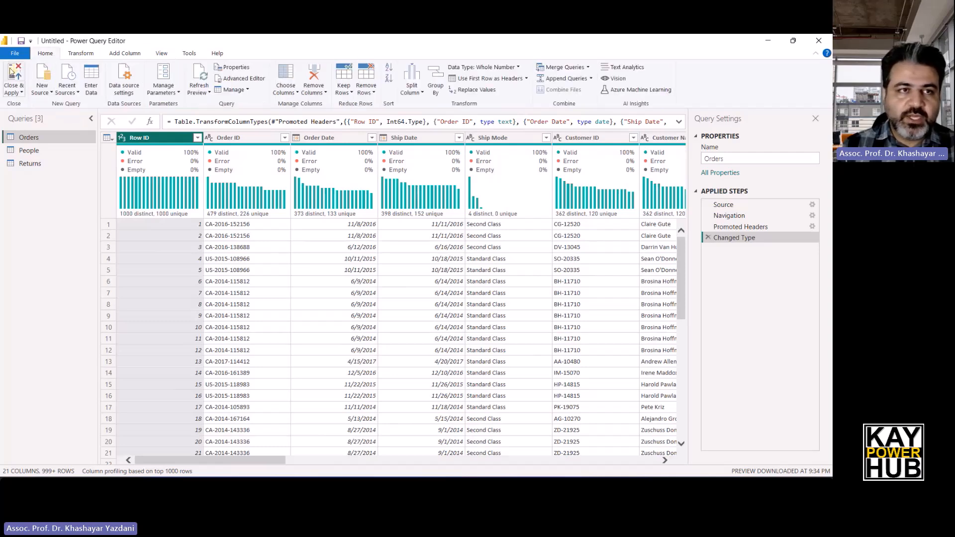
pyautogui.click(11, 71)
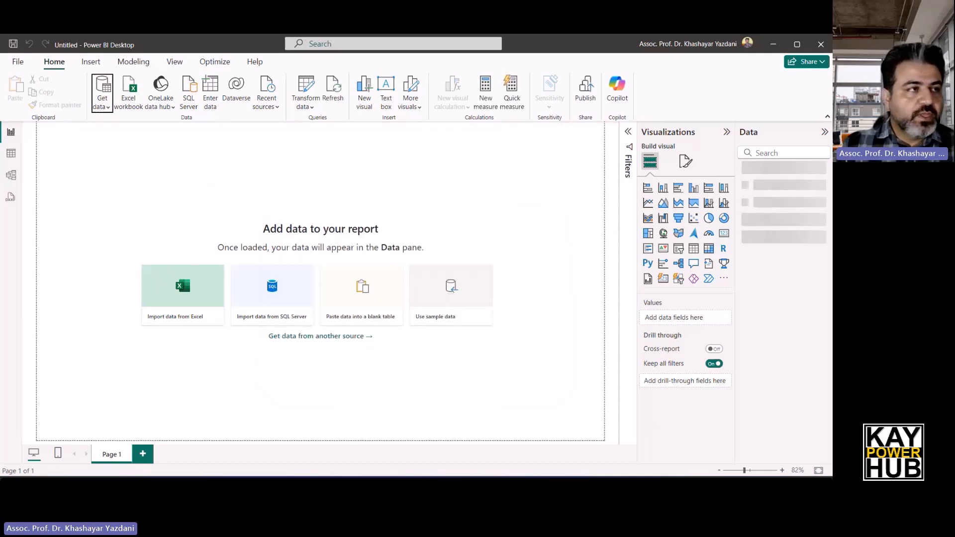
pyautogui.click(381, 274)
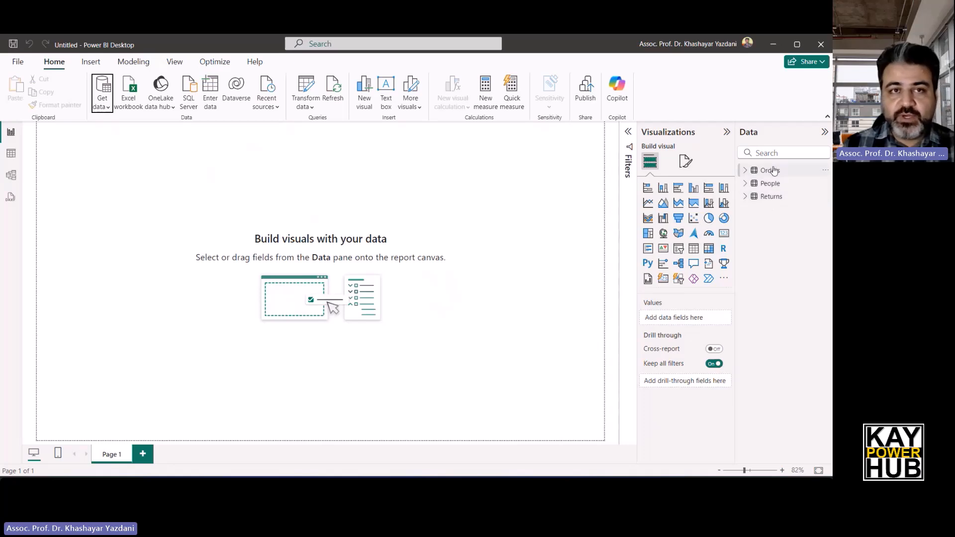
pyautogui.moveTo(774, 172)
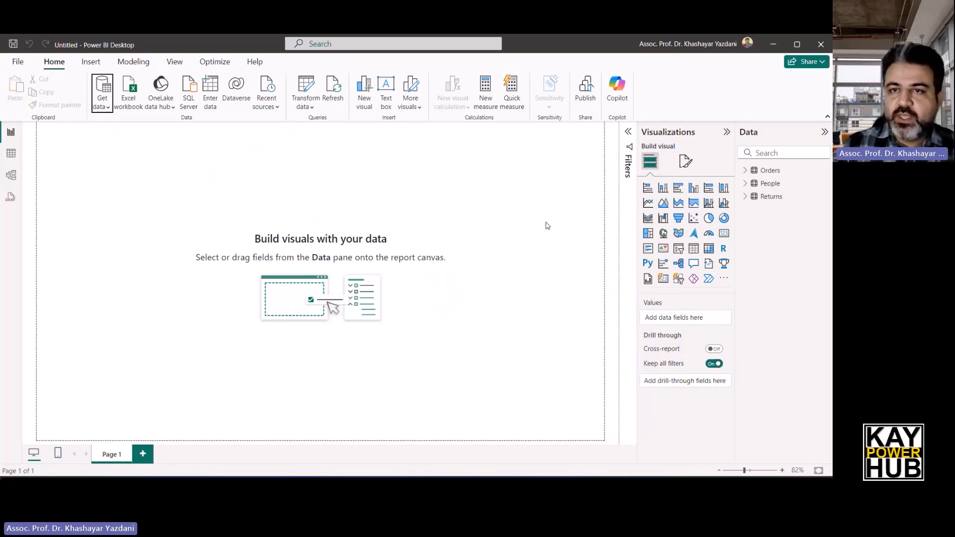
# Search Windows for "mag", start Magnifier and enlarge the view of the available visuals
pyautogui.click(329, 490)
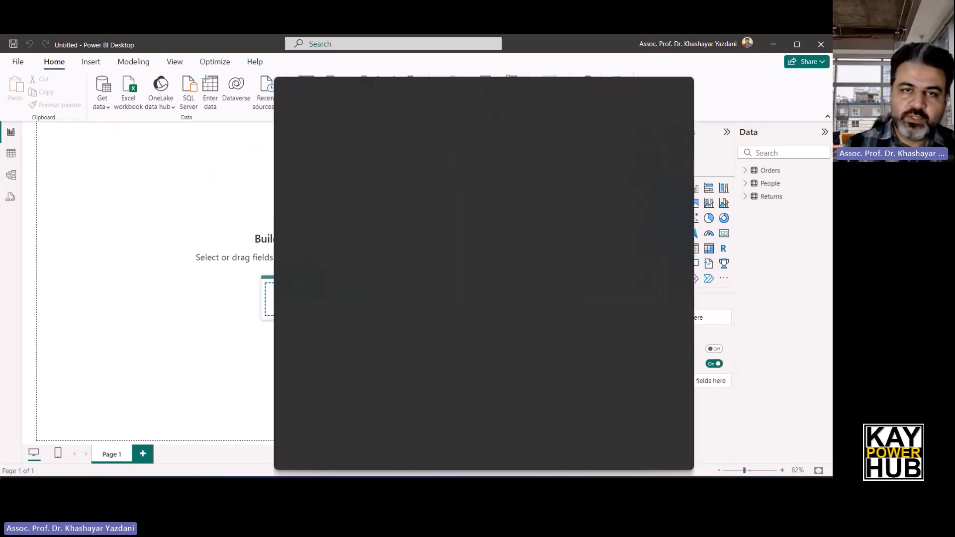
pyautogui.write('mag')
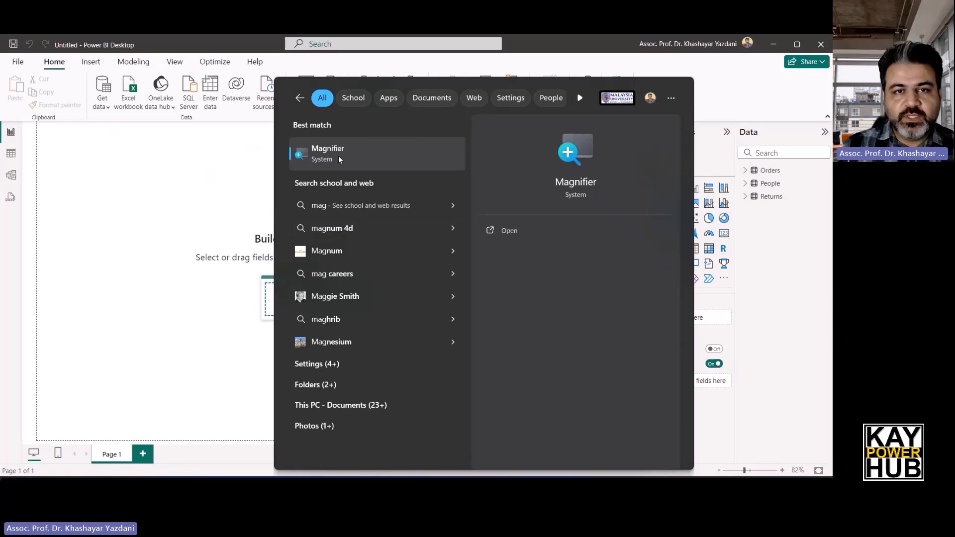
pyautogui.click(341, 157)
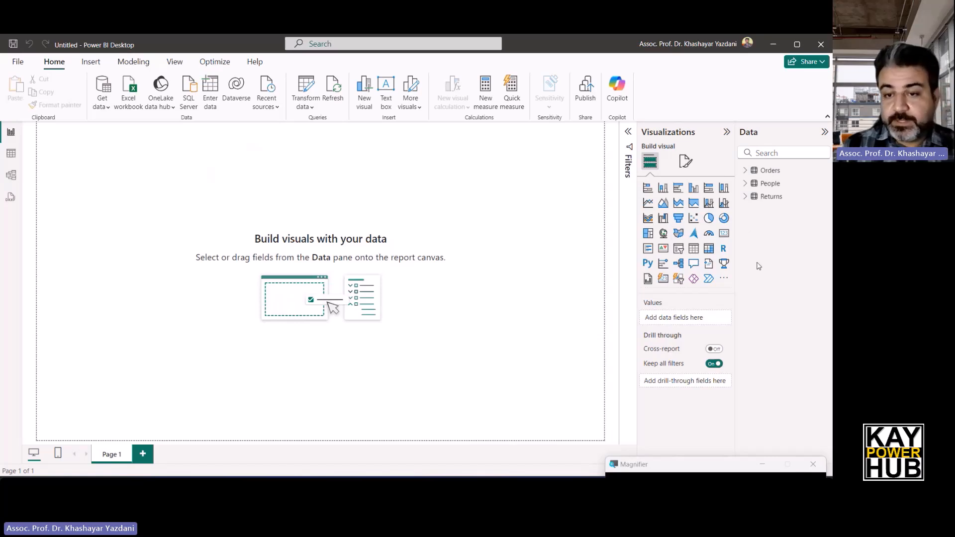
pyautogui.click(677, 482)
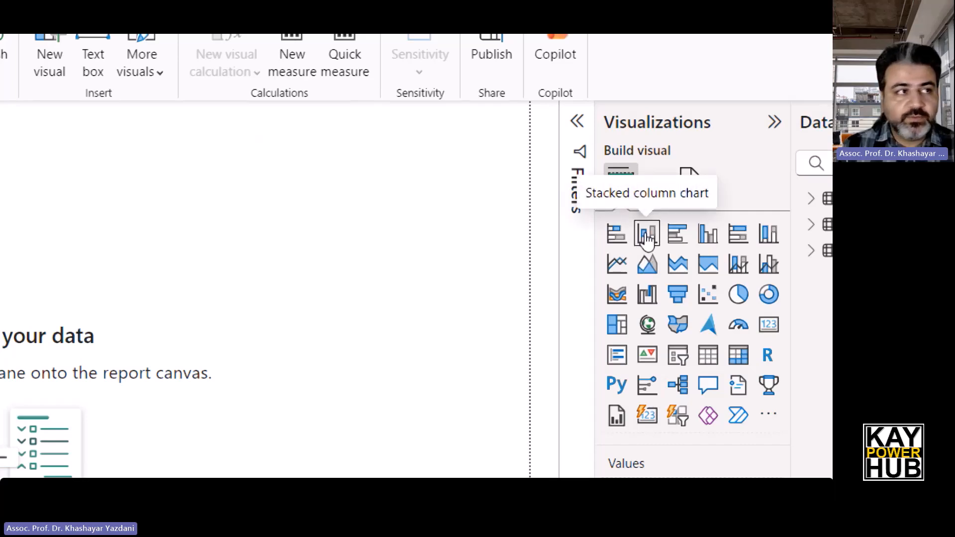
# Add a stacked column chart to the report page, resize it and move it slightly down from the page's upper edge
pyautogui.click(565, 273)
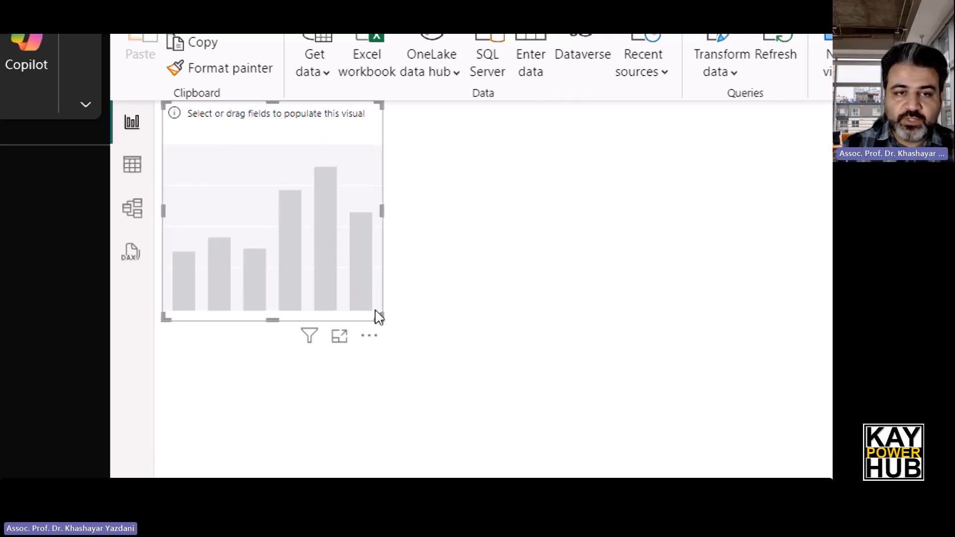
pyautogui.moveTo(380, 318); pyautogui.dragTo(561, 394)
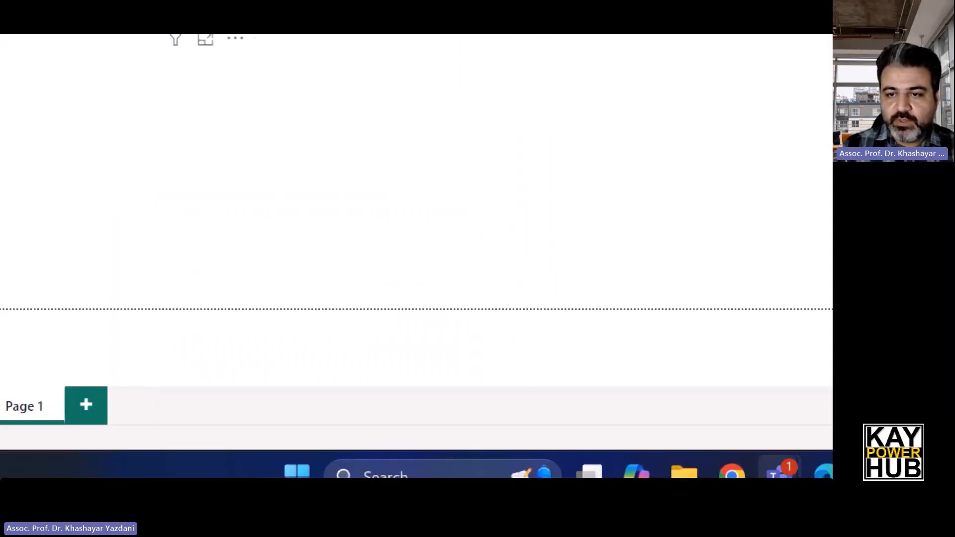
pyautogui.click(798, 473)
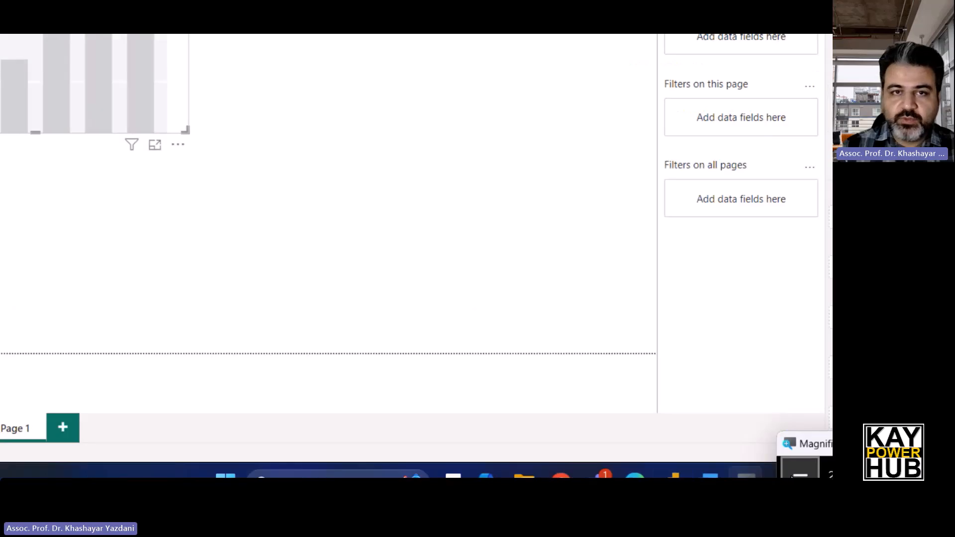
pyautogui.click(798, 472)
pyautogui.moveTo(223, 261); pyautogui.dragTo(177, 240)
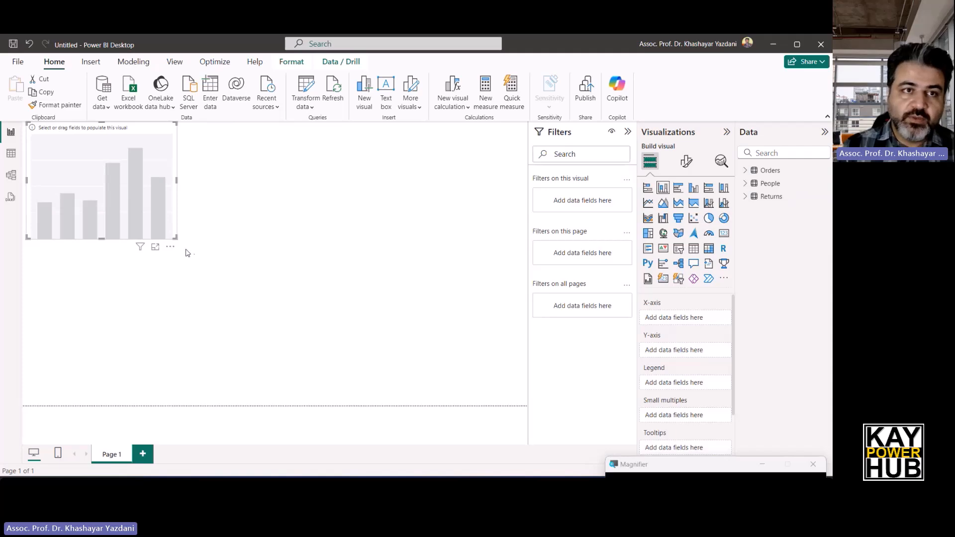
pyautogui.moveTo(142, 131); pyautogui.dragTo(141, 160)
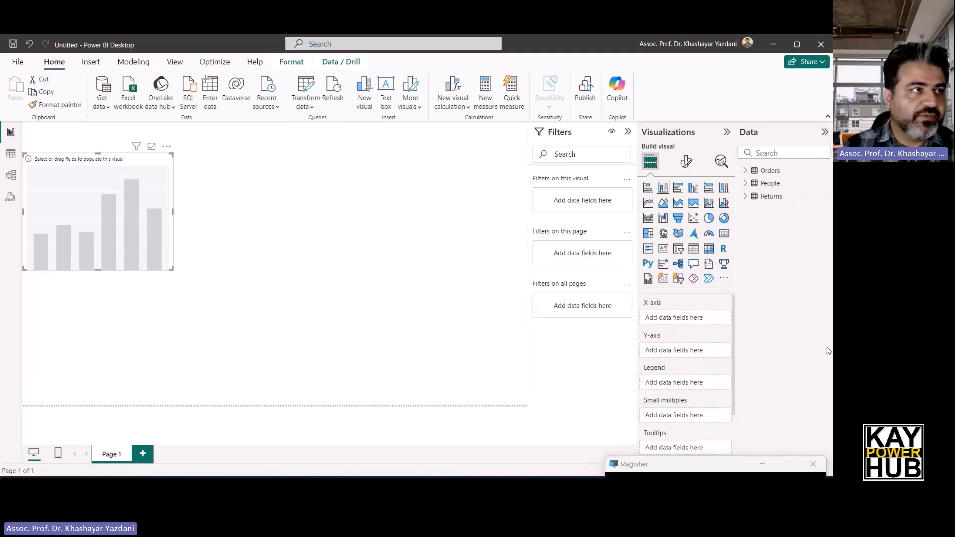
# Assign the Orders table's Category field to the chart's X-axis and its Sales field to the Y-axis
pyautogui.click(746, 171)
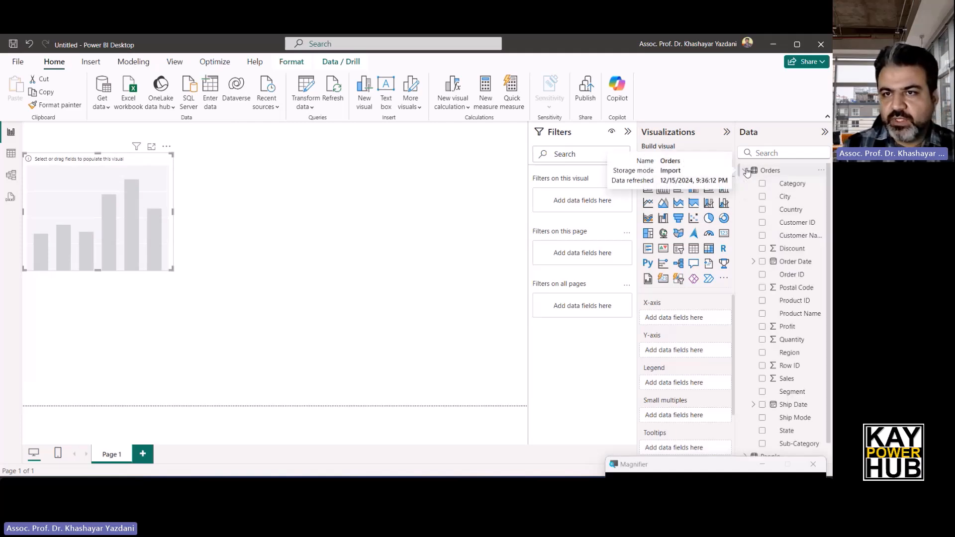
pyautogui.moveTo(783, 188); pyautogui.dragTo(688, 317)
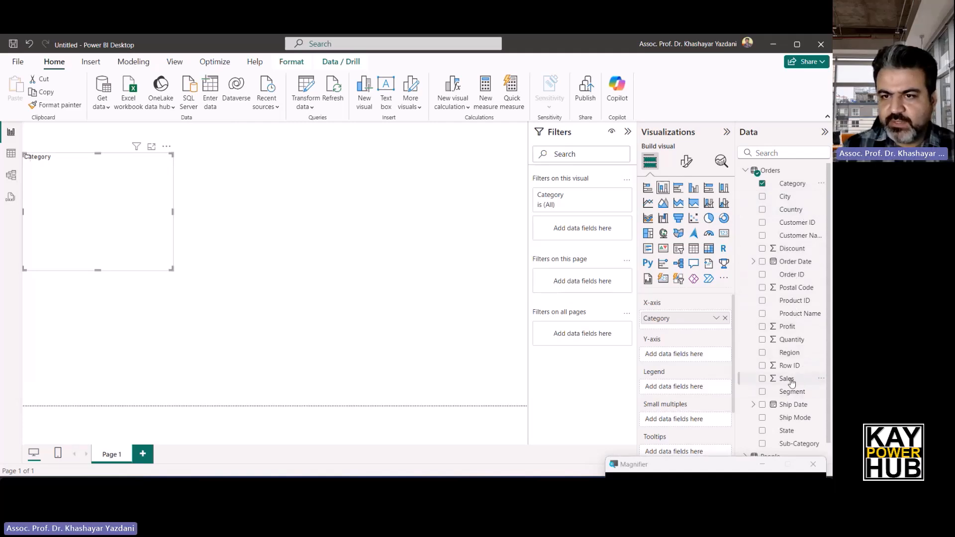
pyautogui.moveTo(788, 380); pyautogui.dragTo(693, 355)
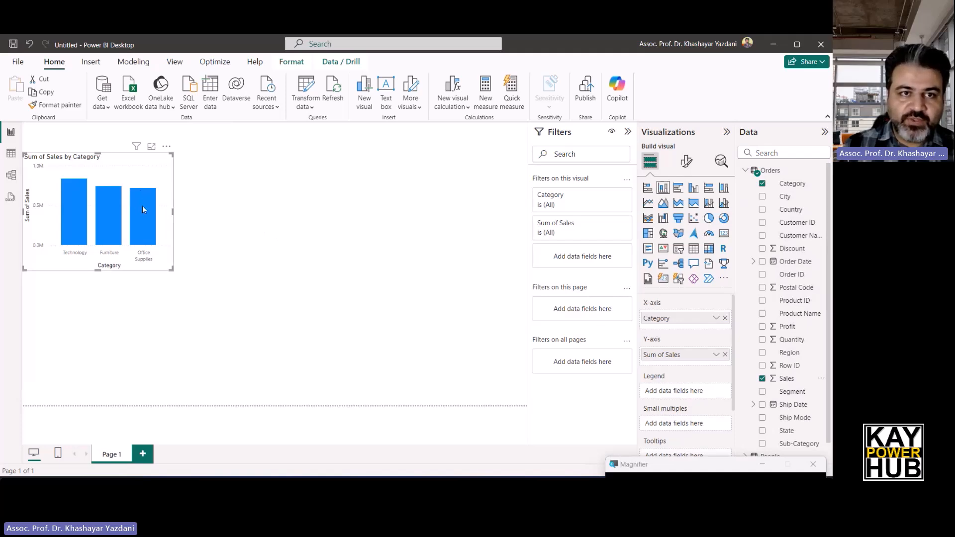
pyautogui.moveTo(143, 209)
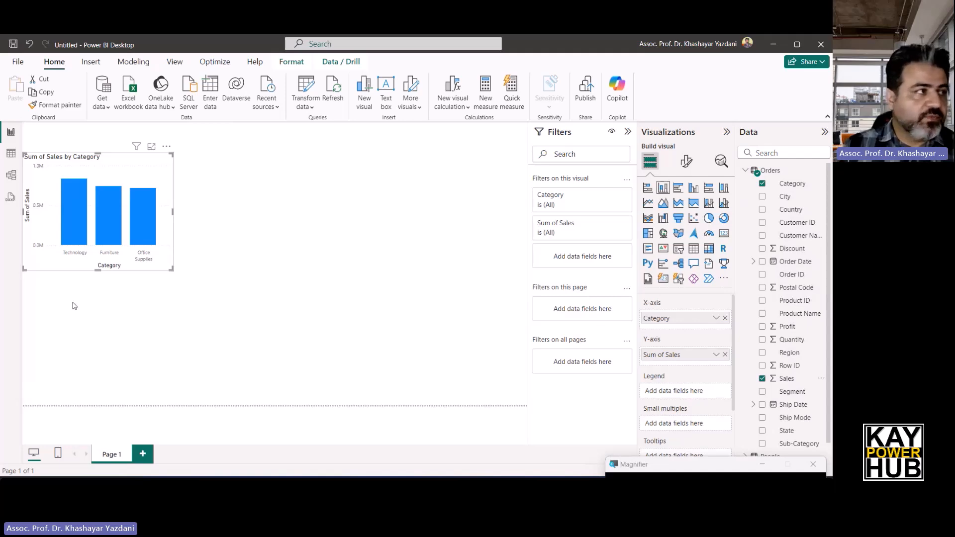
# Add a line chart below the column chart with Order Date on the X-axis and Profit on the Y-axis
pyautogui.click(265, 282)
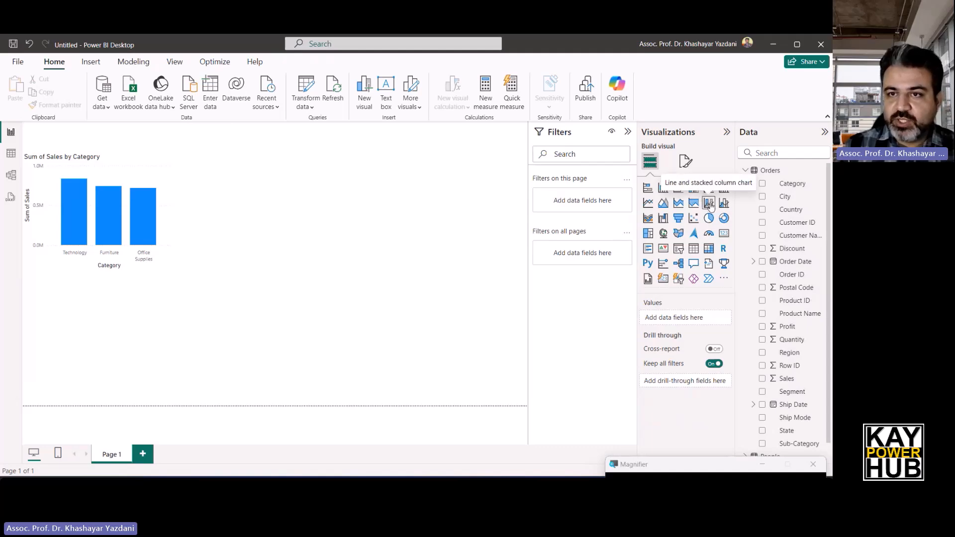
pyautogui.click(649, 203)
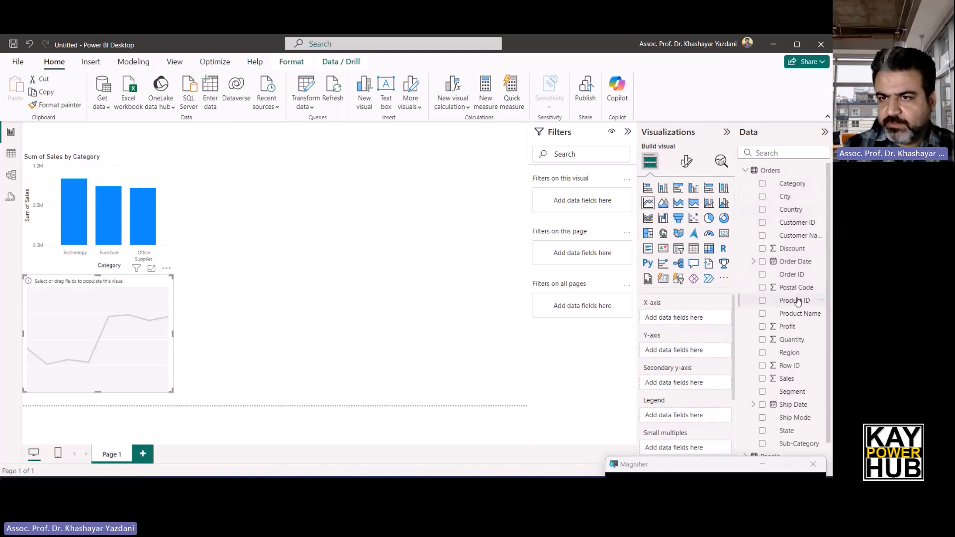
pyautogui.moveTo(794, 263); pyautogui.dragTo(709, 339)
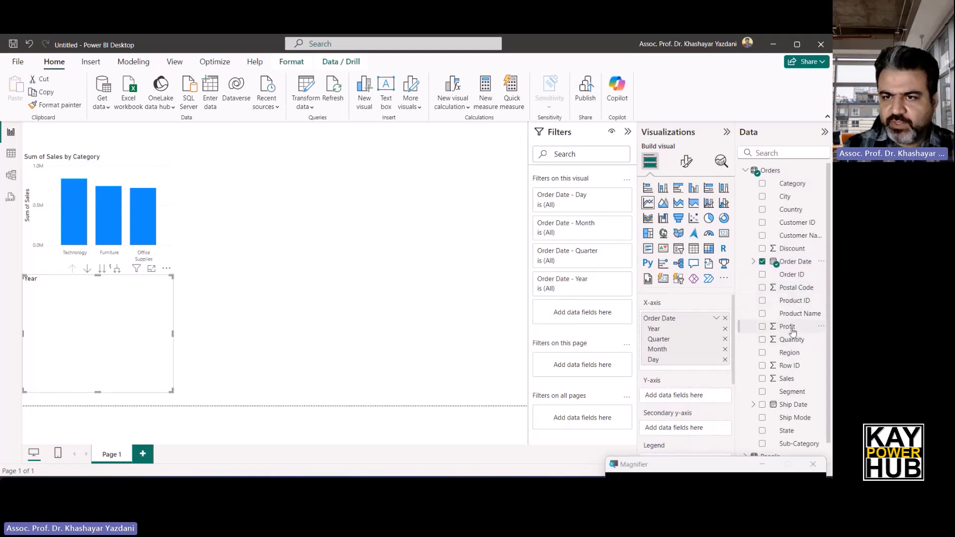
pyautogui.moveTo(790, 328); pyautogui.dragTo(681, 396)
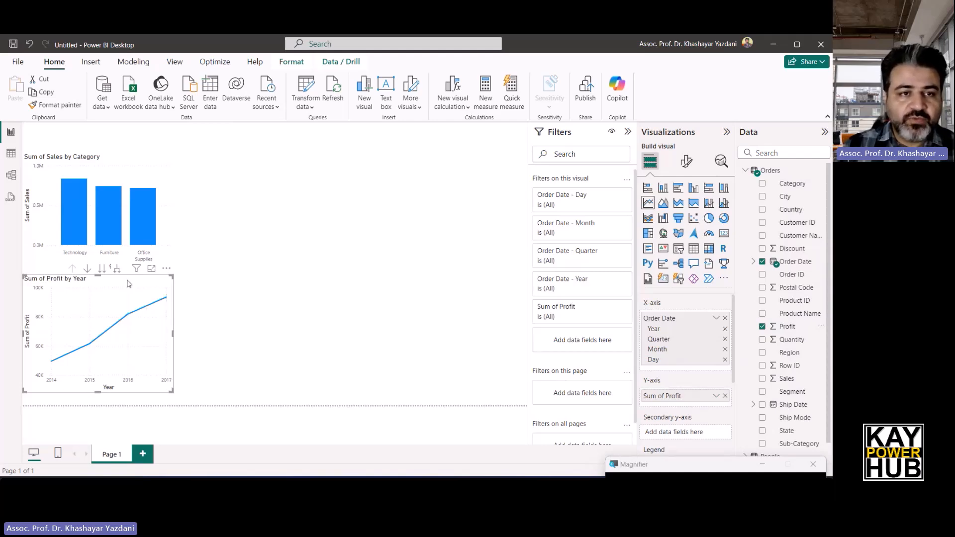
# Expand the profit line chart's date hierarchy down to day level, drill back up to year, and switch drill-down mode on and off
pyautogui.click(117, 270)
pyautogui.click(117, 270)
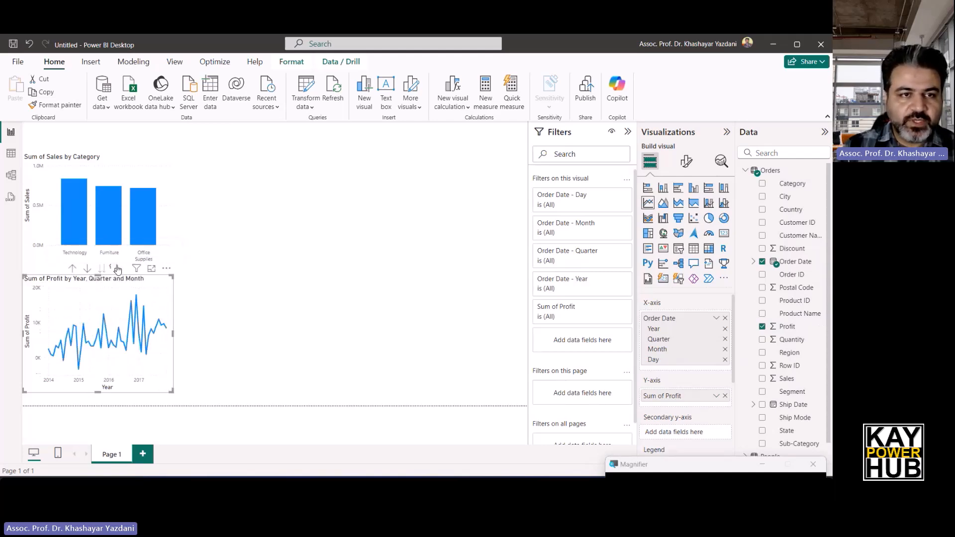
pyautogui.click(117, 270)
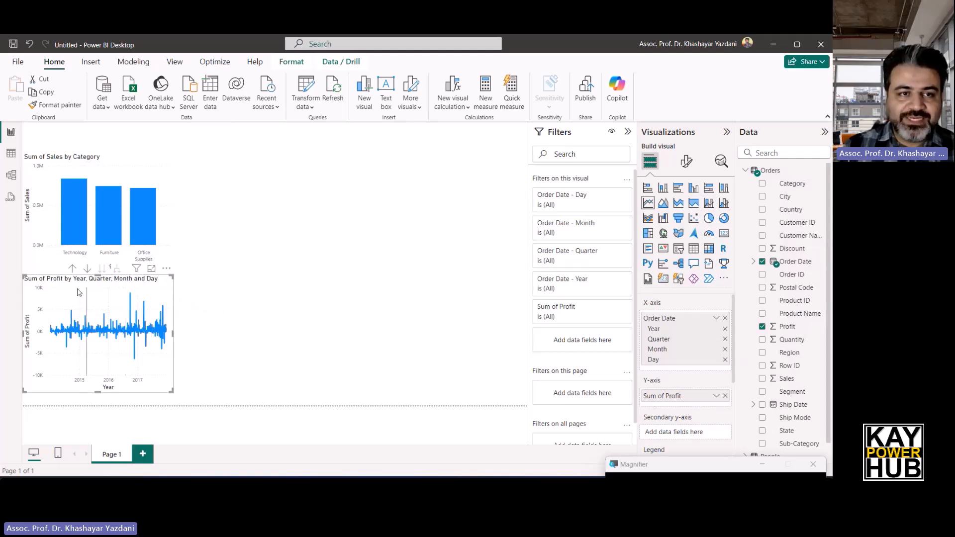
pyautogui.click(73, 269)
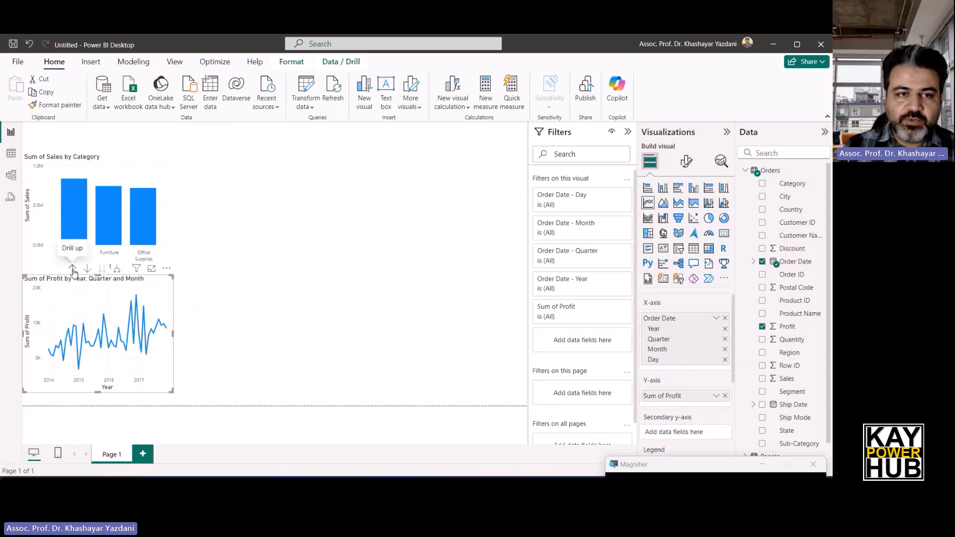
pyautogui.click(73, 271)
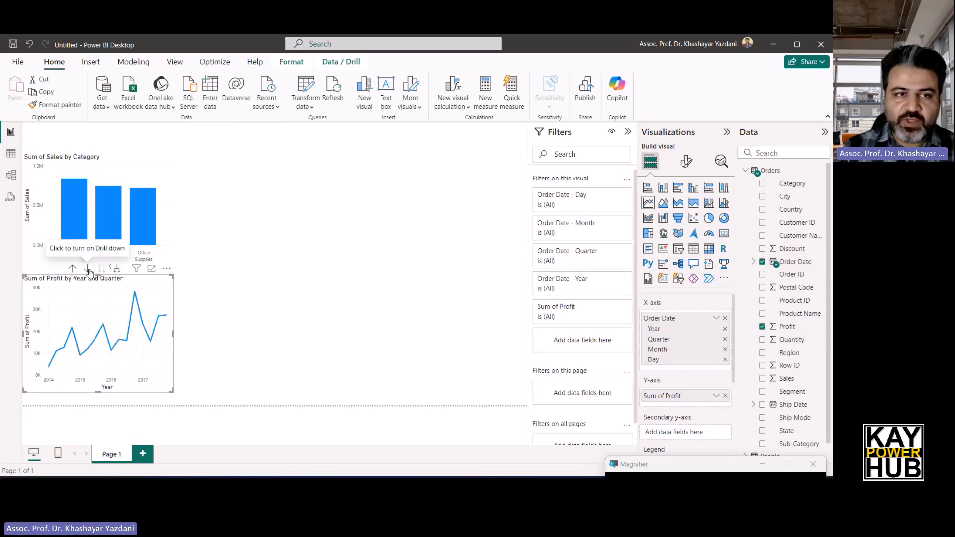
pyautogui.click(73, 270)
pyautogui.click(87, 268)
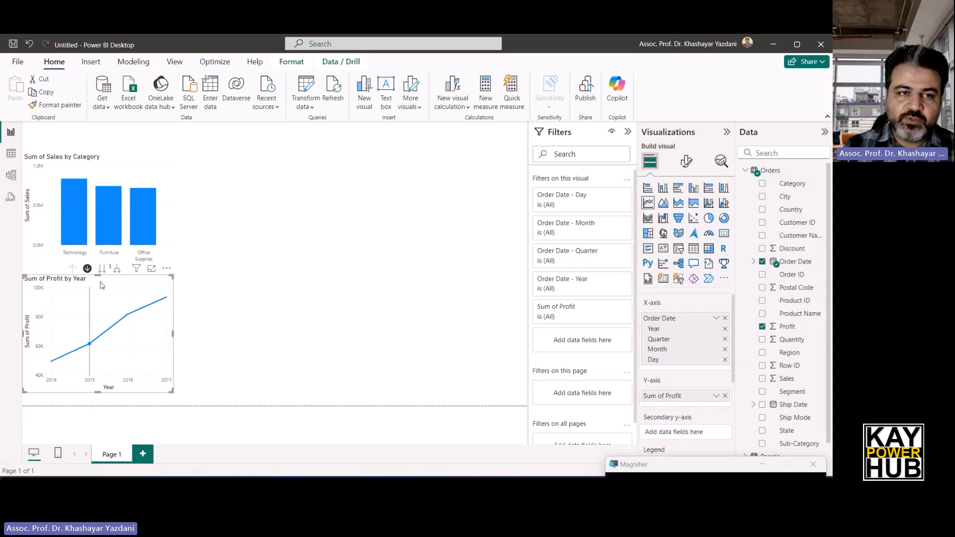
pyautogui.click(87, 269)
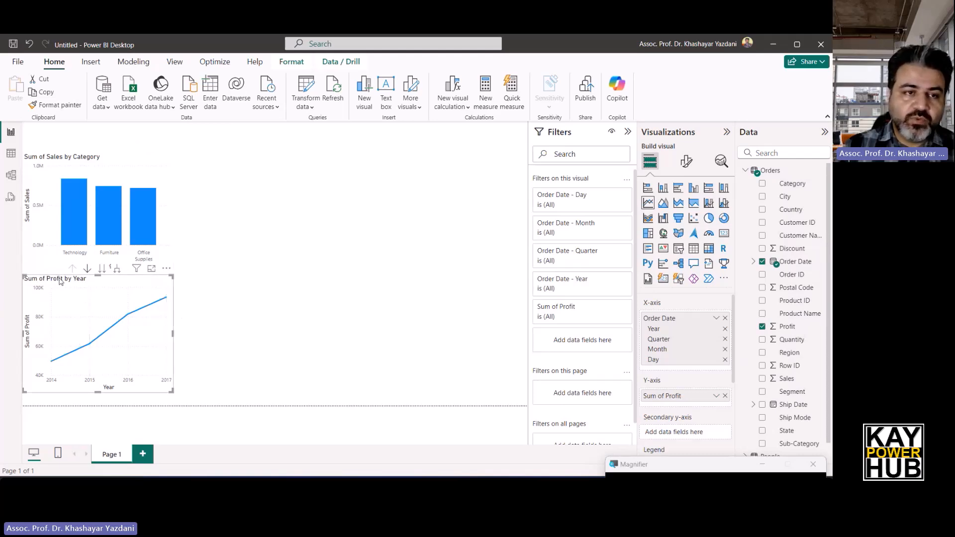
# Add a card visual showing the Orders table's Sales field and shrink it in width and height
pyautogui.click(243, 247)
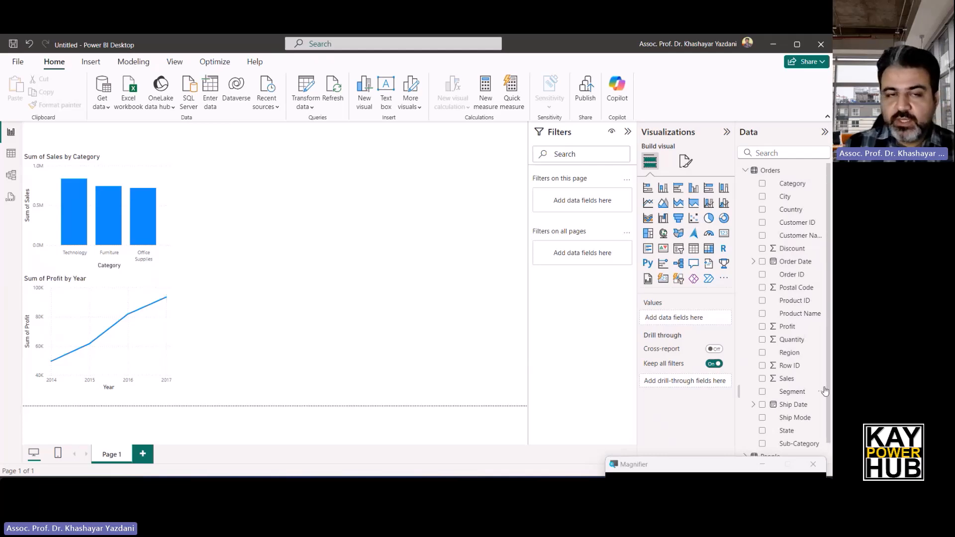
pyautogui.click(729, 237)
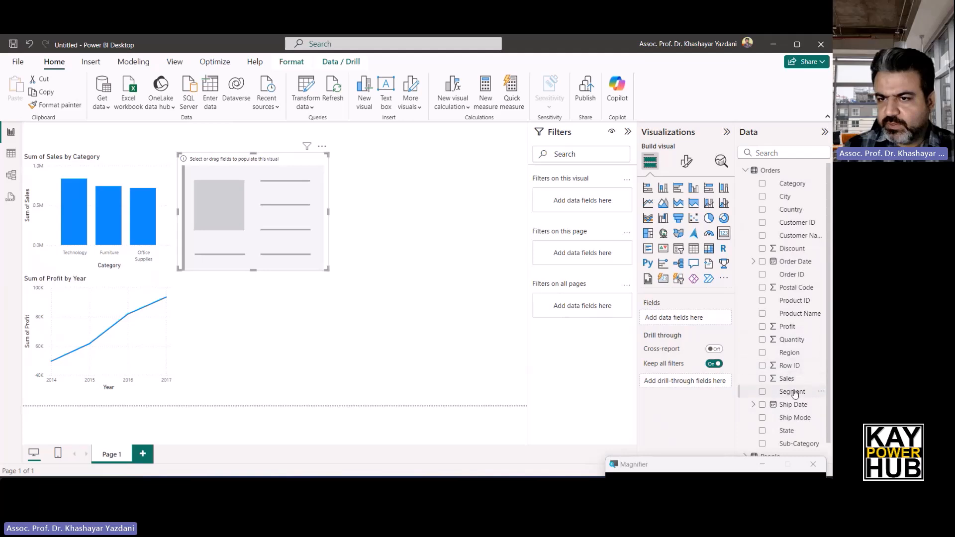
pyautogui.moveTo(788, 382); pyautogui.dragTo(686, 319)
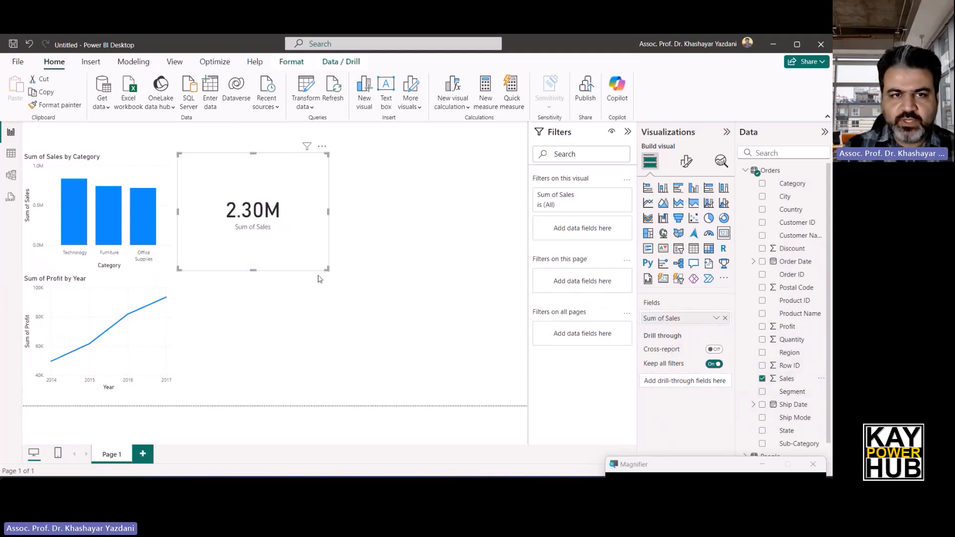
pyautogui.moveTo(328, 269); pyautogui.dragTo(295, 200)
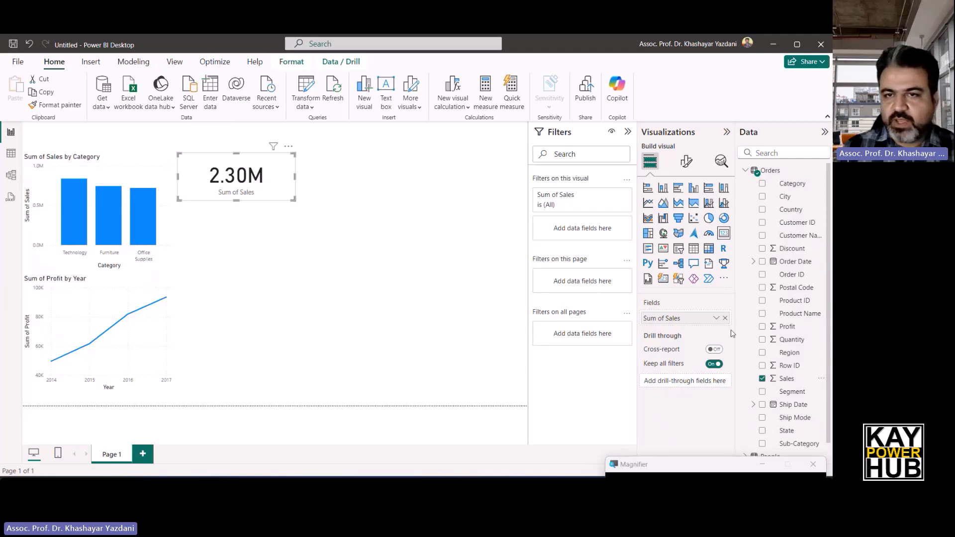
# Turn on the Sales card's title with the text "Total Sales", narrow the card and place it directly beside the column chart
pyautogui.click(686, 160)
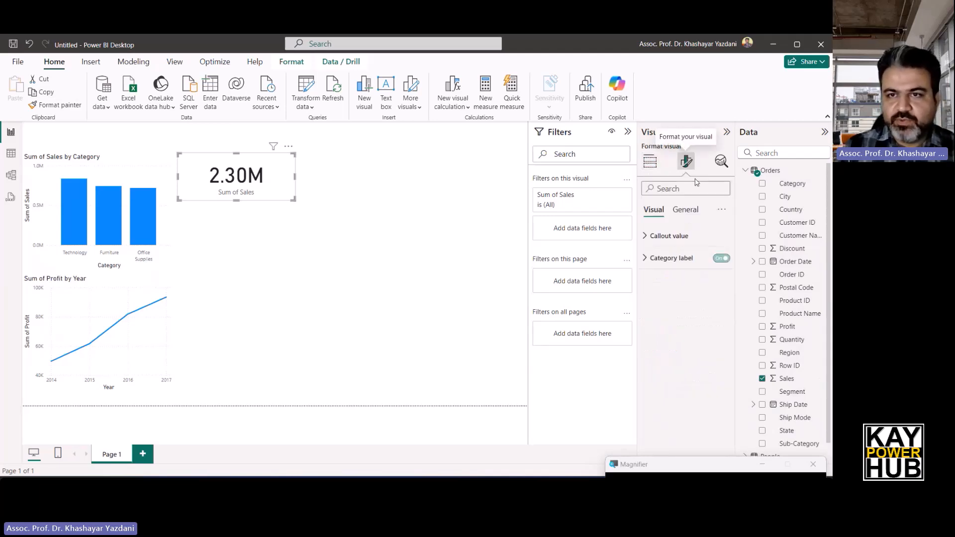
pyautogui.click(689, 209)
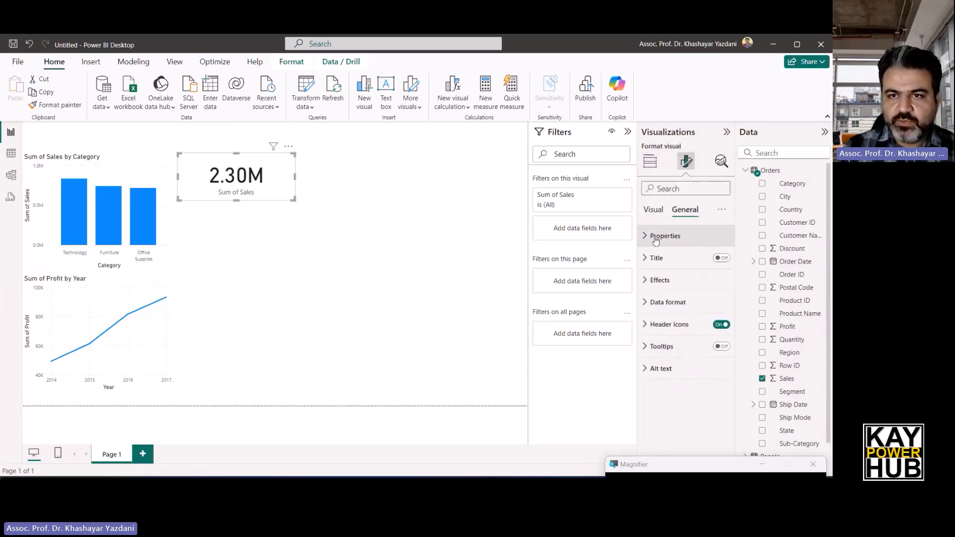
pyautogui.click(648, 263)
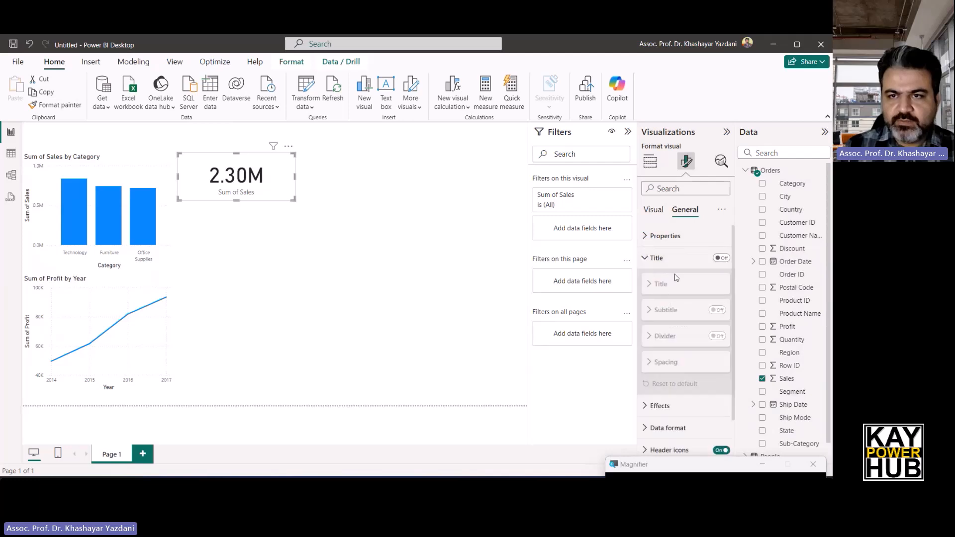
pyautogui.click(723, 258)
pyautogui.click(662, 284)
pyautogui.click(655, 314)
pyautogui.write('Total Sales')
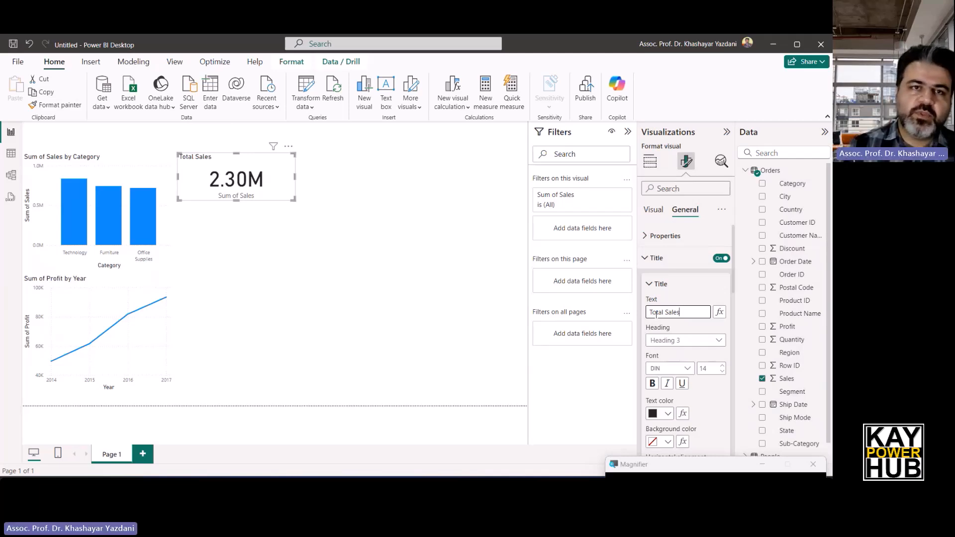
pyautogui.moveTo(295, 176); pyautogui.dragTo(230, 161)
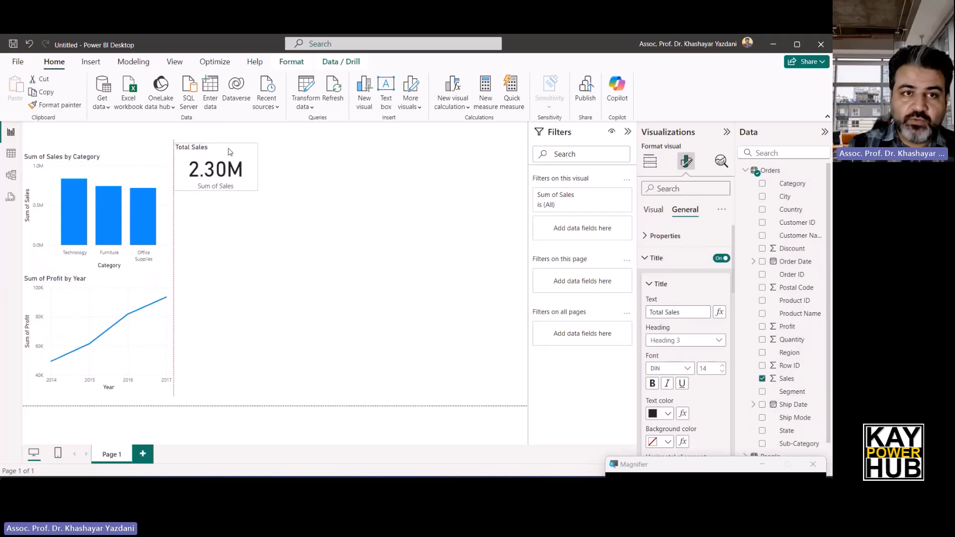
# Add a slicer to the report page based on the Orders table's Region field
pyautogui.click(388, 277)
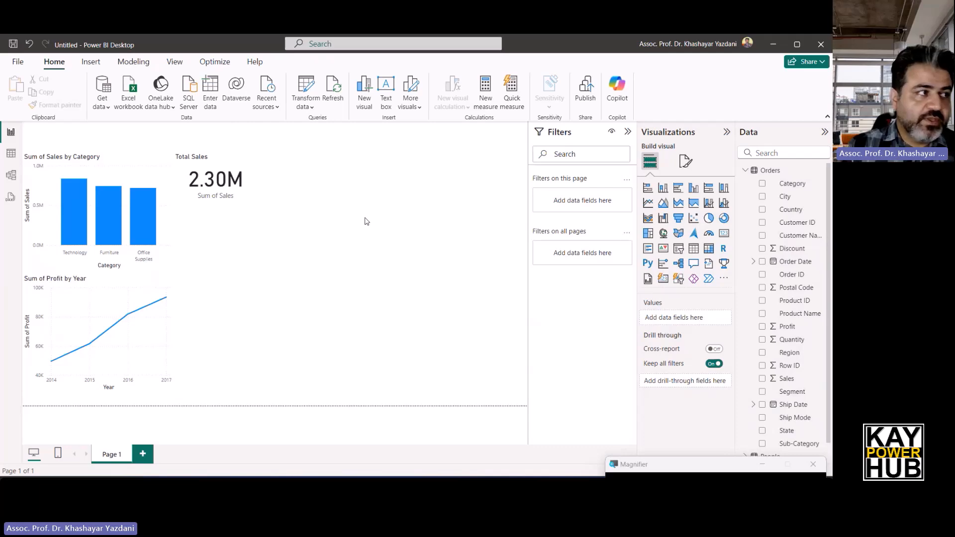
pyautogui.click(679, 248)
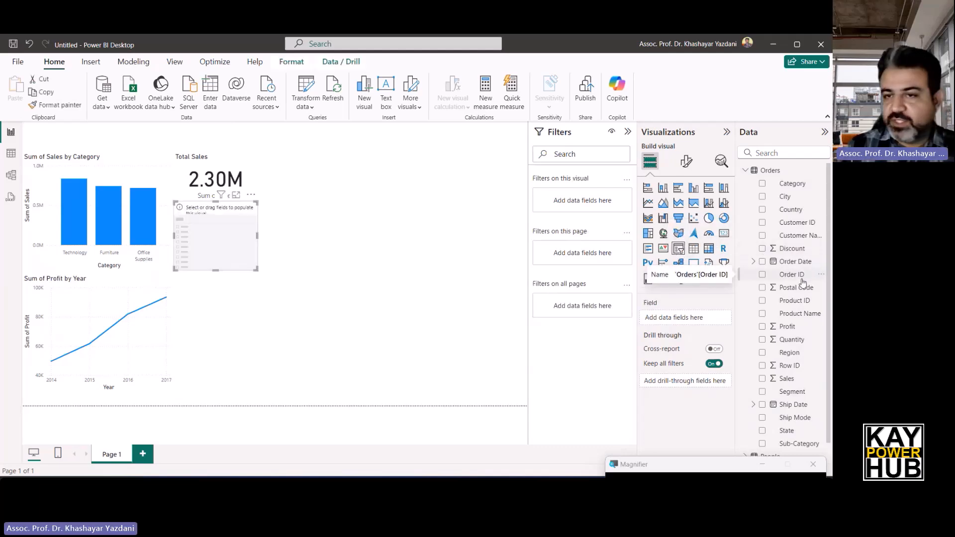
pyautogui.moveTo(797, 355); pyautogui.dragTo(687, 320)
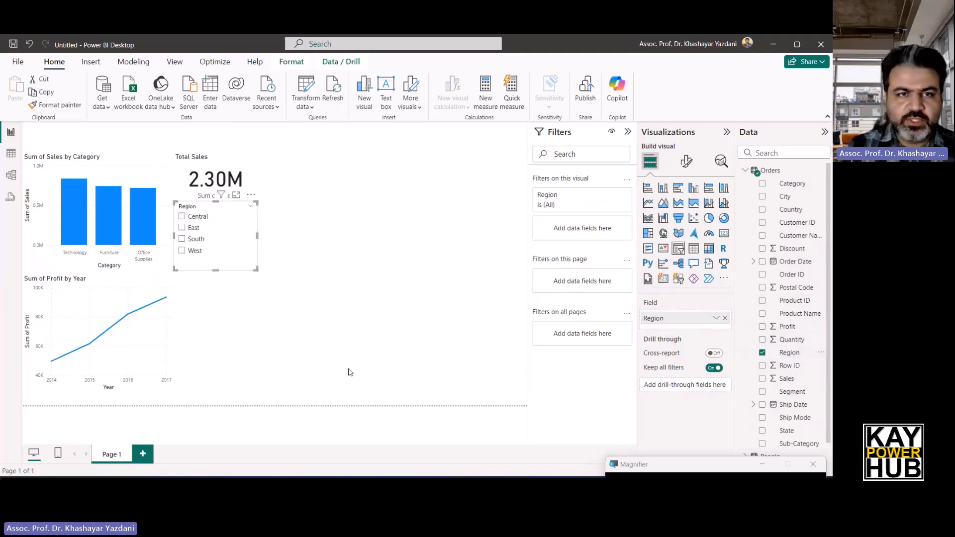
# Move the Region slicer beside the Total Sales card and reduce its width and height to fit the region list closely
pyautogui.moveTo(257, 234); pyautogui.dragTo(314, 178)
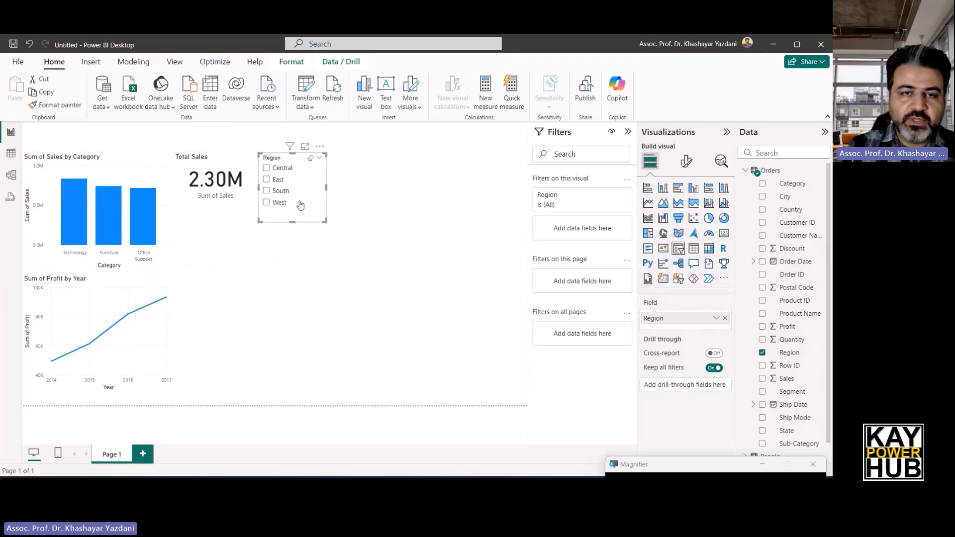
pyautogui.moveTo(292, 222); pyautogui.dragTo(296, 221)
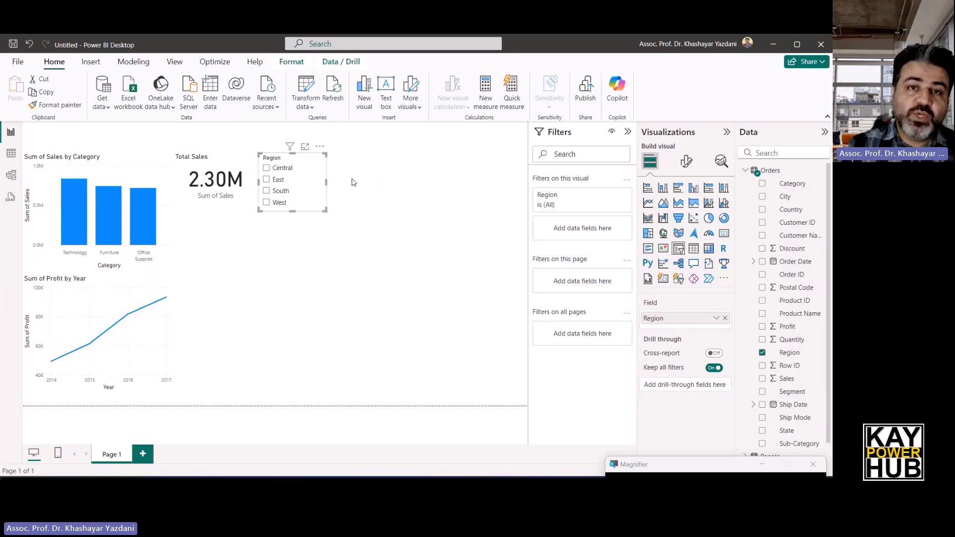
pyautogui.click(329, 182)
pyautogui.click(321, 184)
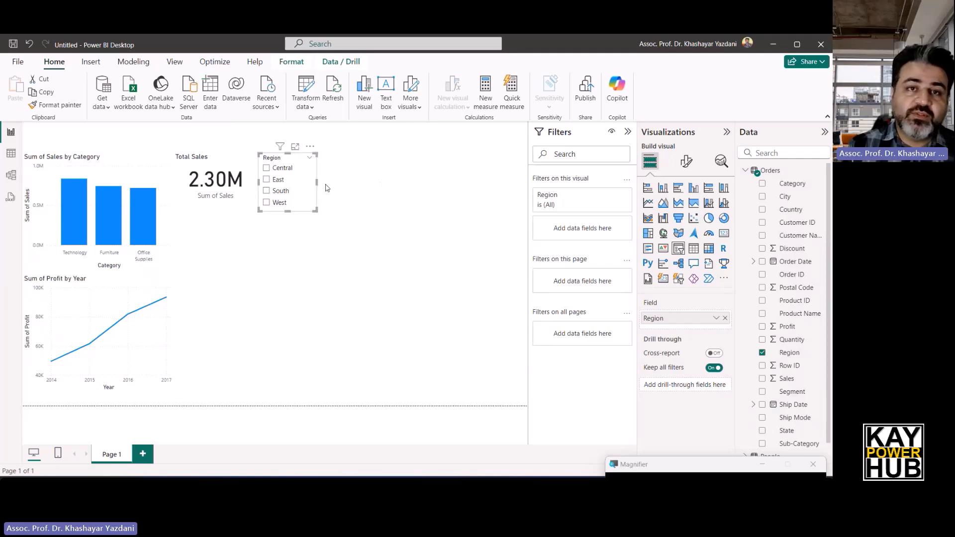
pyautogui.click(343, 228)
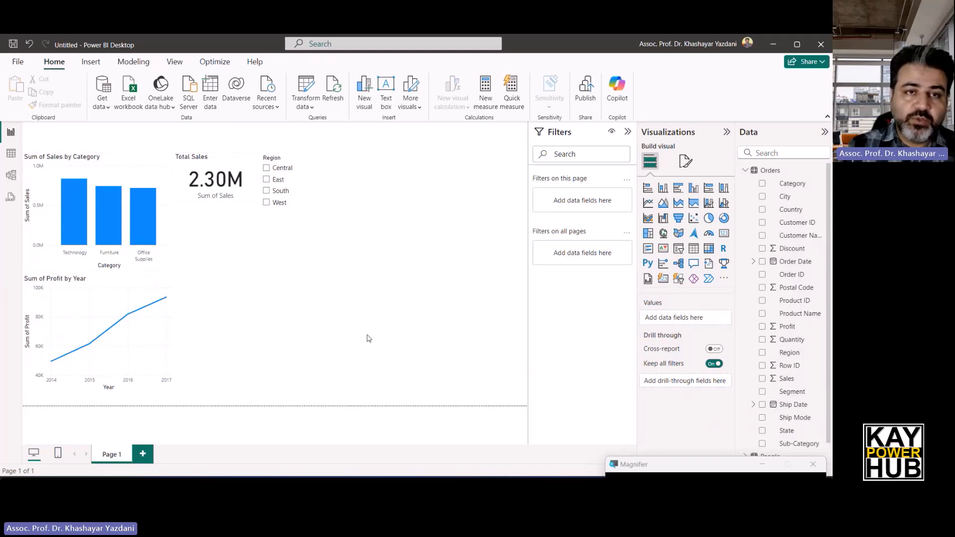
# Place the sales column chart and the profit line chart side by side along the report page's lower edge, column chart first
pyautogui.moveTo(115, 158); pyautogui.dragTo(291, 230)
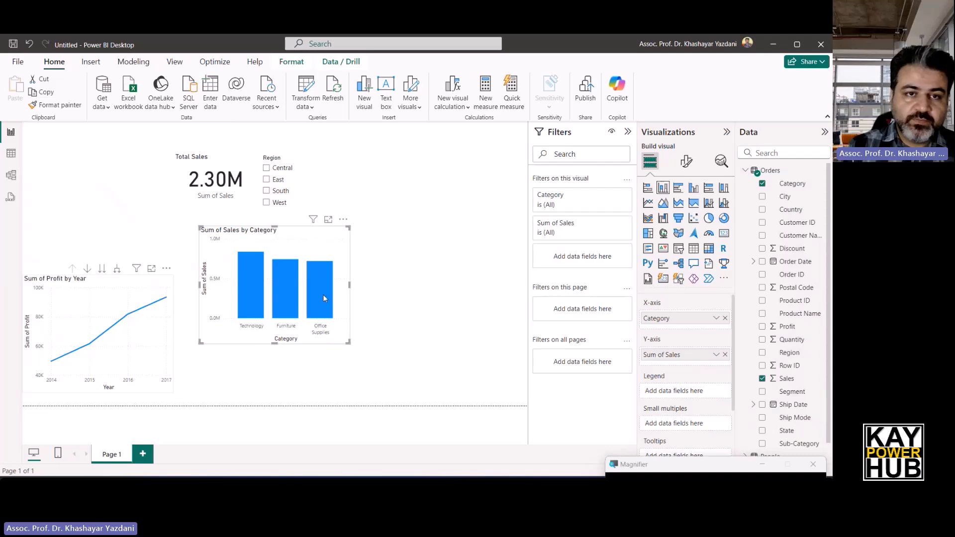
pyautogui.moveTo(102, 279); pyautogui.dragTo(336, 293)
pyautogui.moveTo(306, 235); pyautogui.dragTo(129, 297)
pyautogui.moveTo(340, 295); pyautogui.dragTo(267, 297)
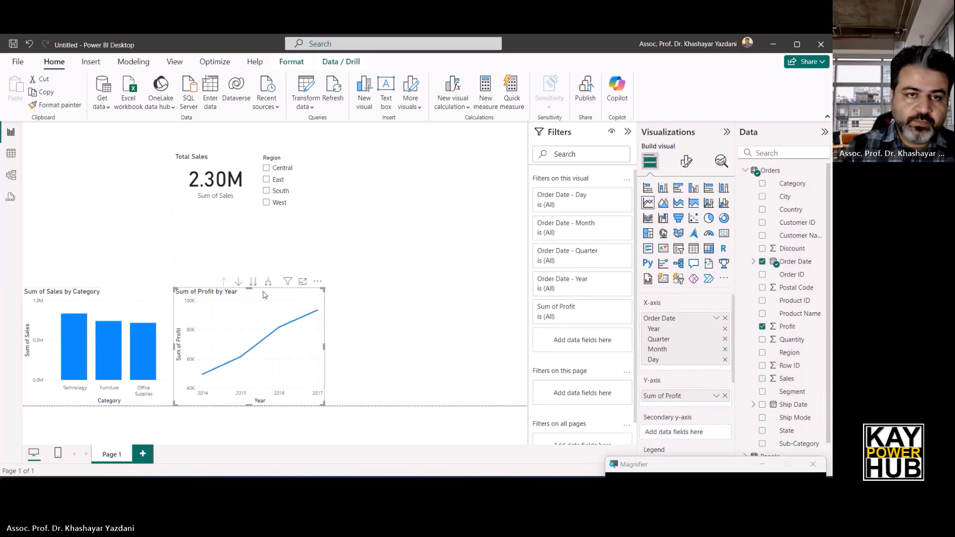
# Move the Total Sales card directly above the column chart and the Region slicer above the card, along the page's left edge
pyautogui.moveTo(229, 164); pyautogui.dragTo(69, 245)
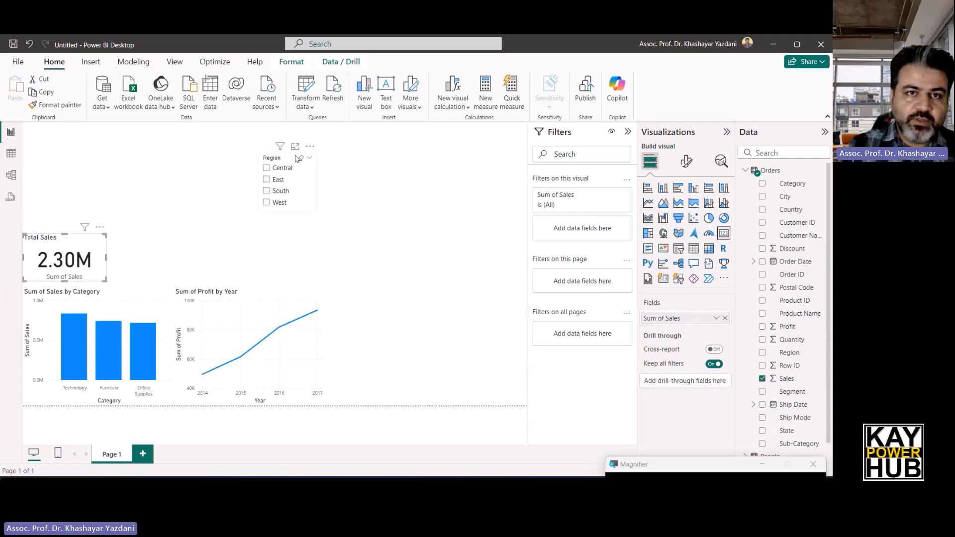
pyautogui.moveTo(88, 173); pyautogui.dragTo(48, 173)
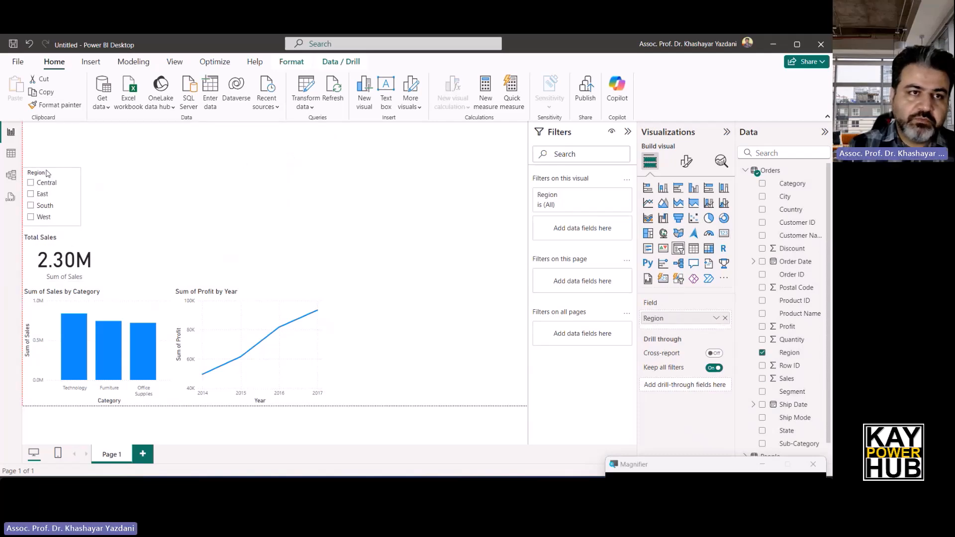
pyautogui.click(481, 225)
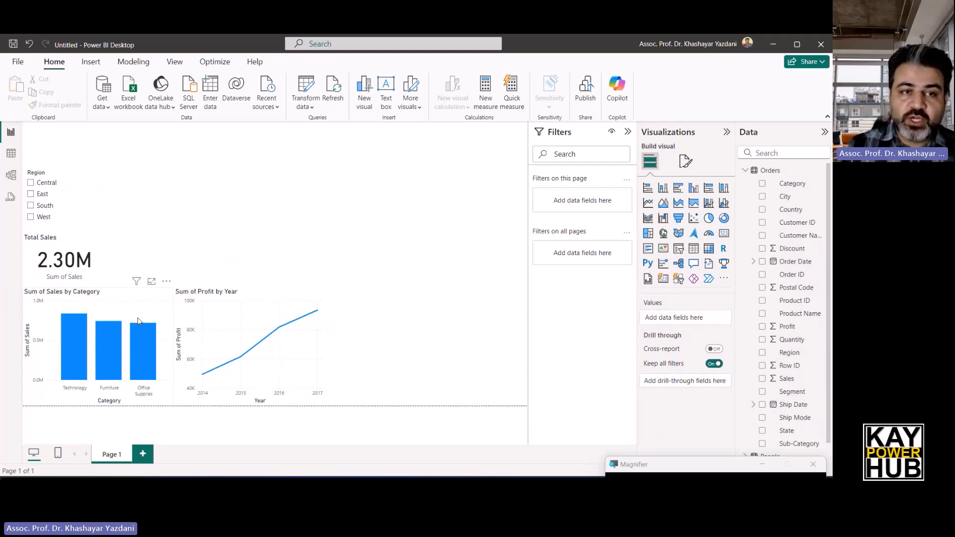
# Add a map visual beside the Region slicer with State as the location and Sales as the bubble size
pyautogui.moveTo(203, 317)
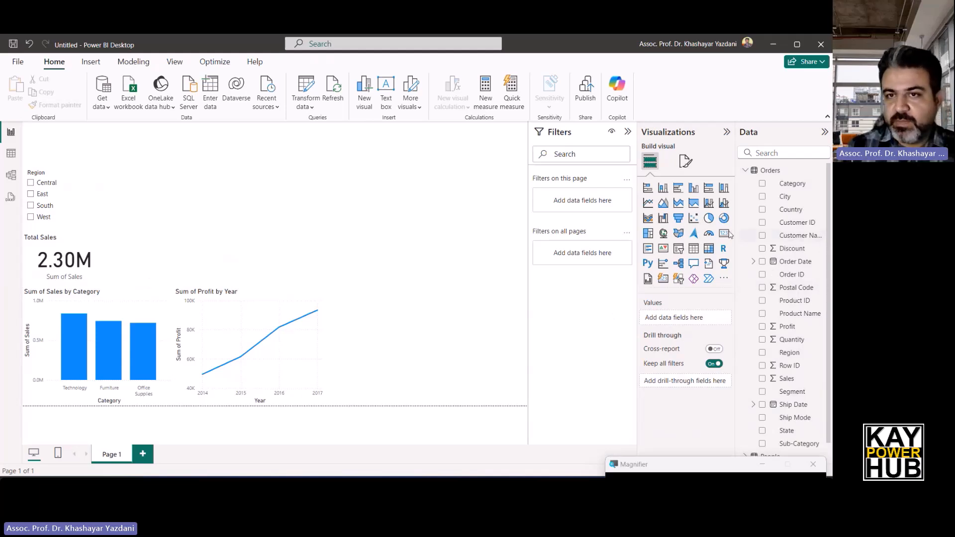
pyautogui.click(663, 235)
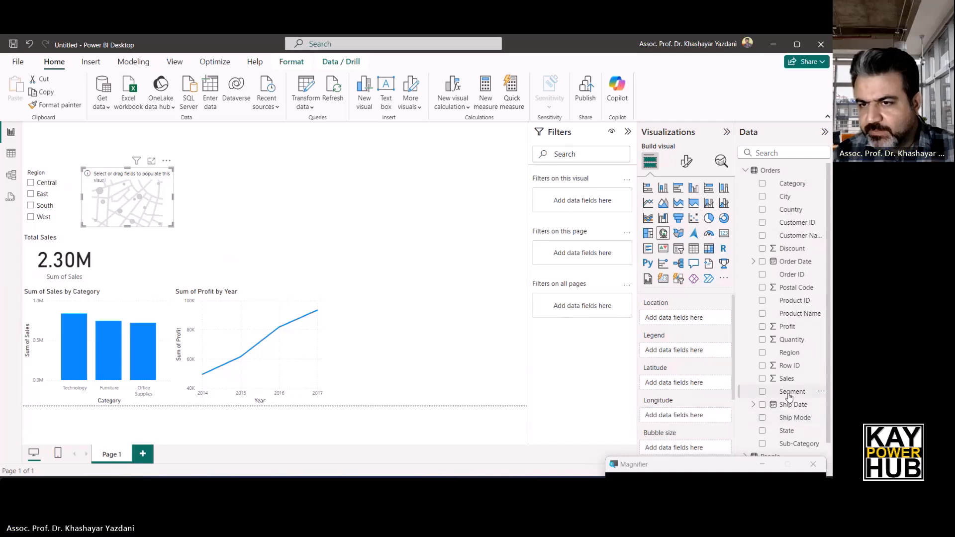
pyautogui.moveTo(787, 431); pyautogui.dragTo(699, 319)
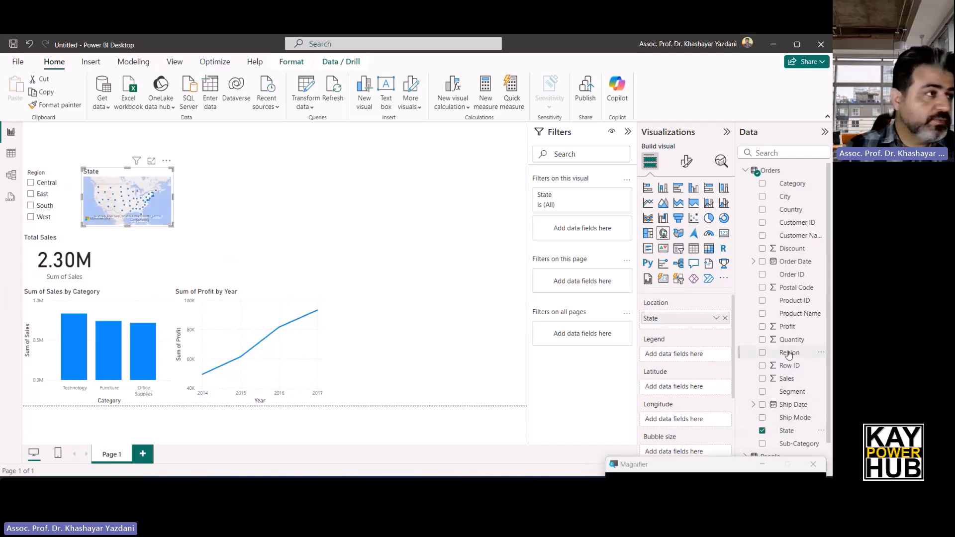
pyautogui.moveTo(787, 379); pyautogui.dragTo(689, 446)
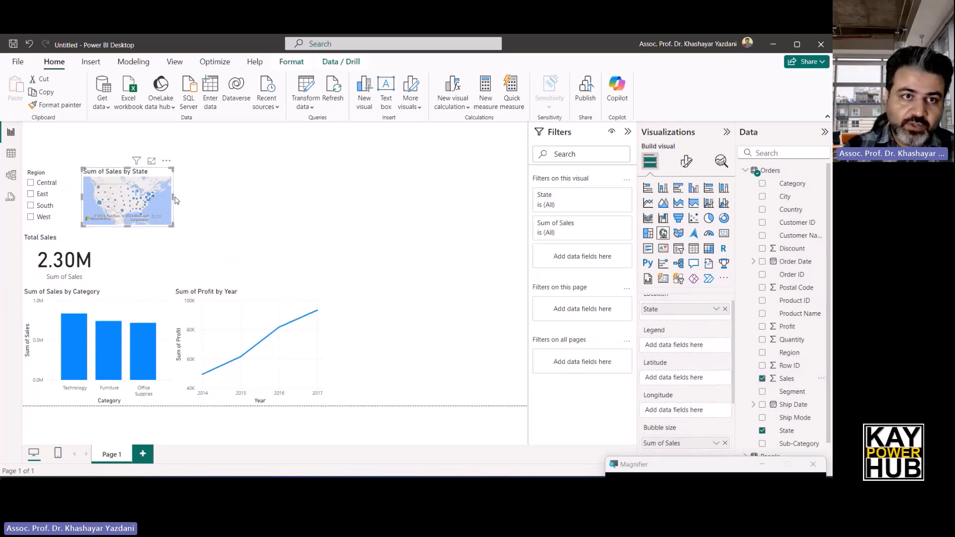
# Move the Sum of Sales by State map beside the profit line chart and enlarge it to fill the page's lower corner
pyautogui.moveTo(155, 174); pyautogui.dragTo(402, 295)
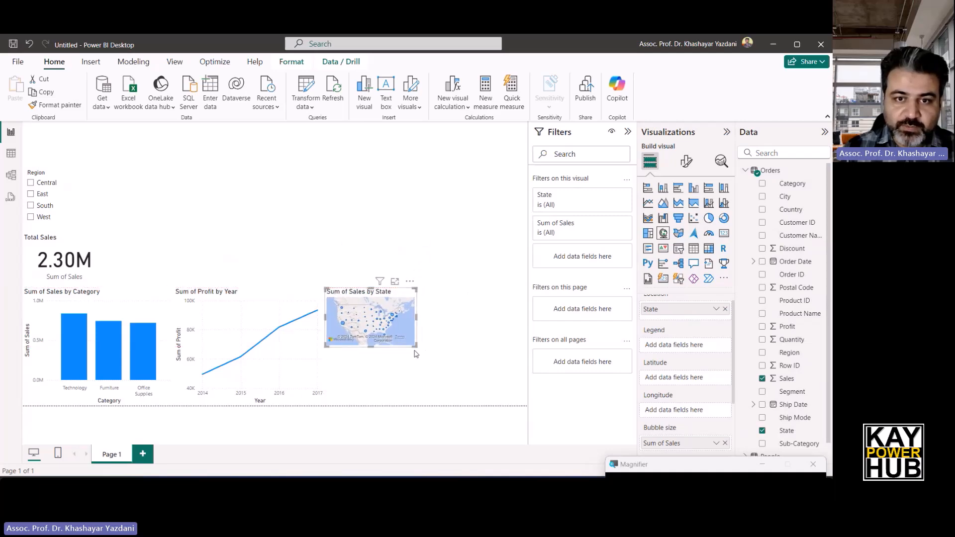
pyautogui.moveTo(416, 349); pyautogui.dragTo(541, 409)
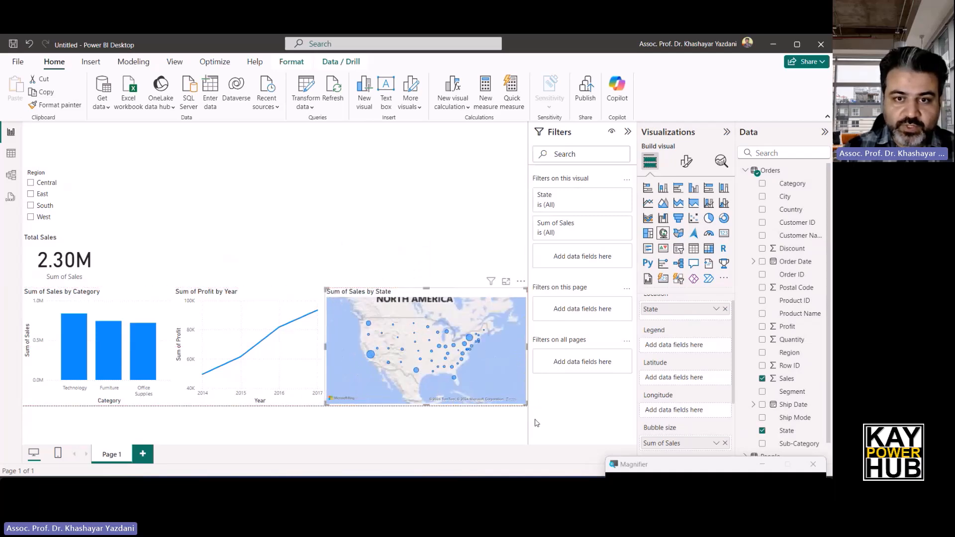
pyautogui.moveTo(324, 347); pyautogui.dragTo(345, 347)
# Widen the profit line chart and the sales column chart so the three lower-row visuals fit side by side without gaps
pyautogui.click(323, 341)
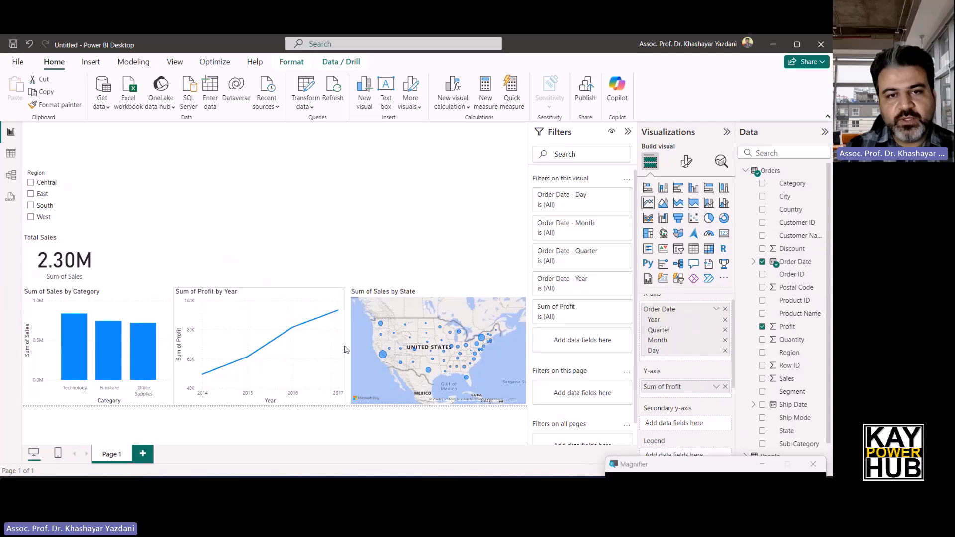
pyautogui.moveTo(314, 290); pyautogui.dragTo(315, 295)
pyautogui.click(167, 297)
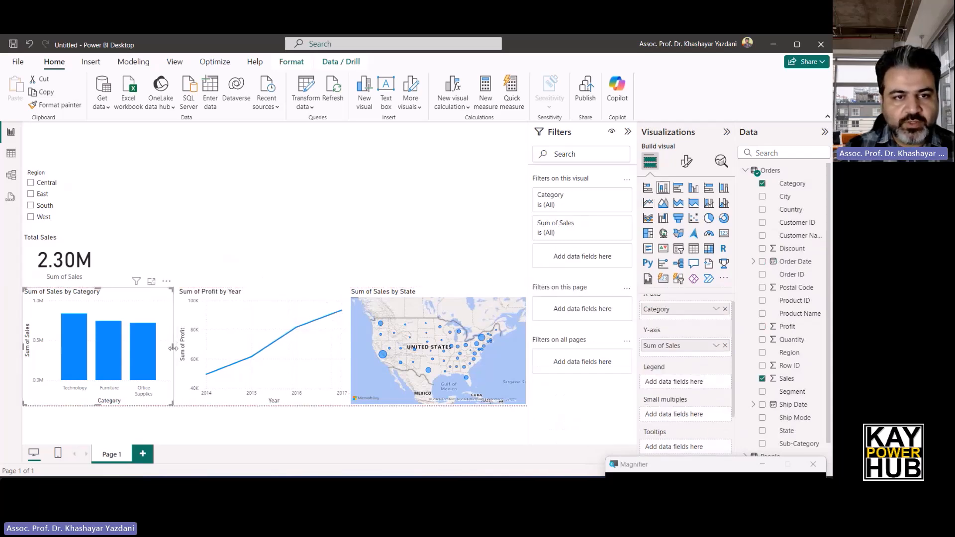
pyautogui.moveTo(173, 348); pyautogui.dragTo(177, 348)
pyautogui.click(453, 235)
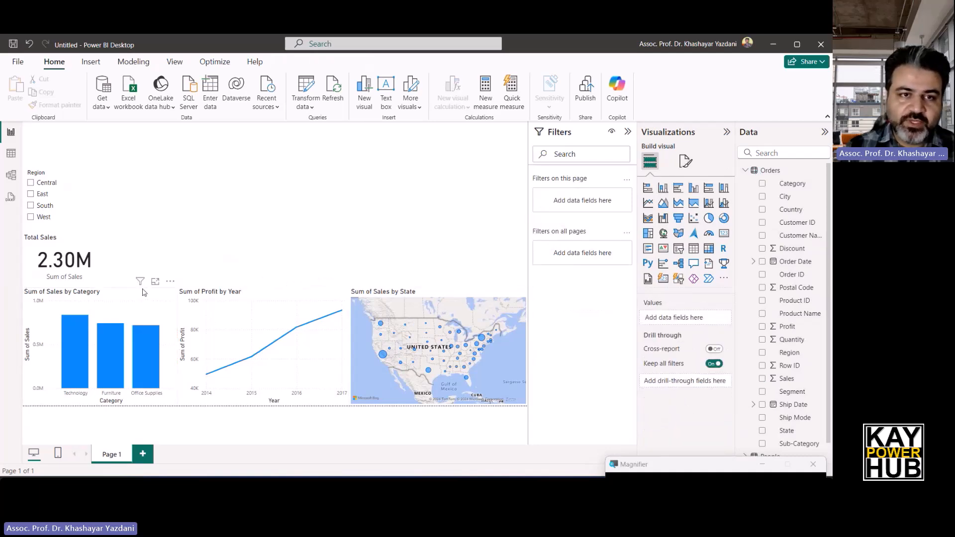
# Try a height of 300 for the Sum of Sales by State map and set its width to 450 in the size properties
pyautogui.click(175, 294)
pyautogui.click(328, 296)
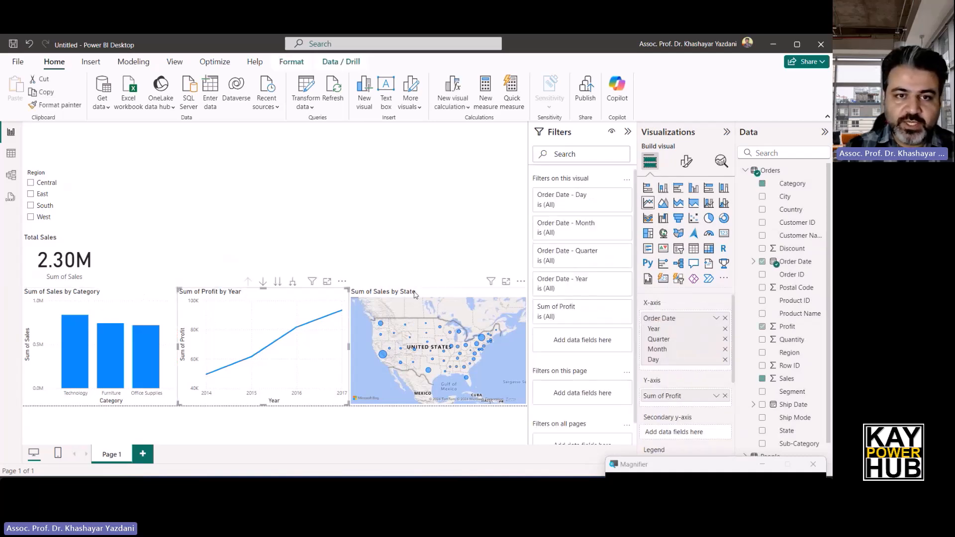
pyautogui.click(444, 297)
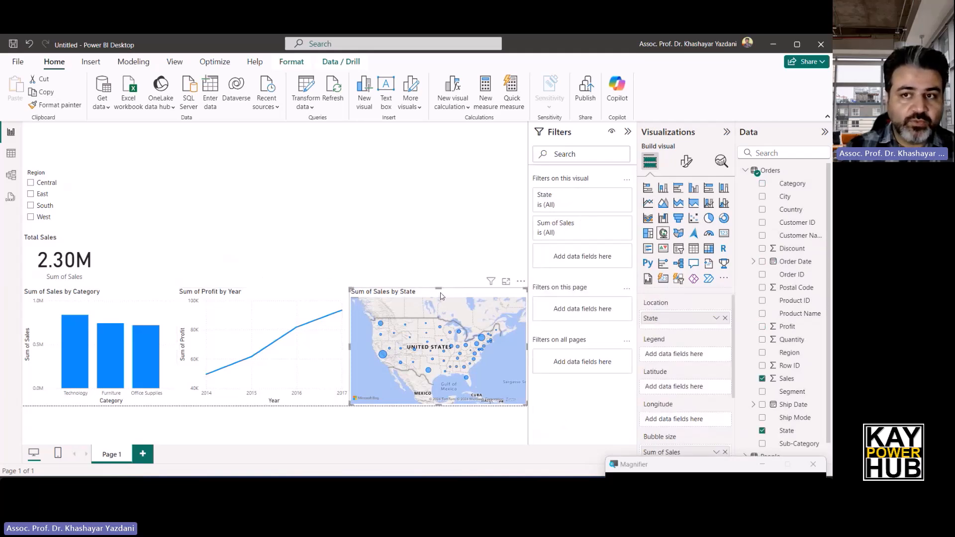
pyautogui.click(688, 162)
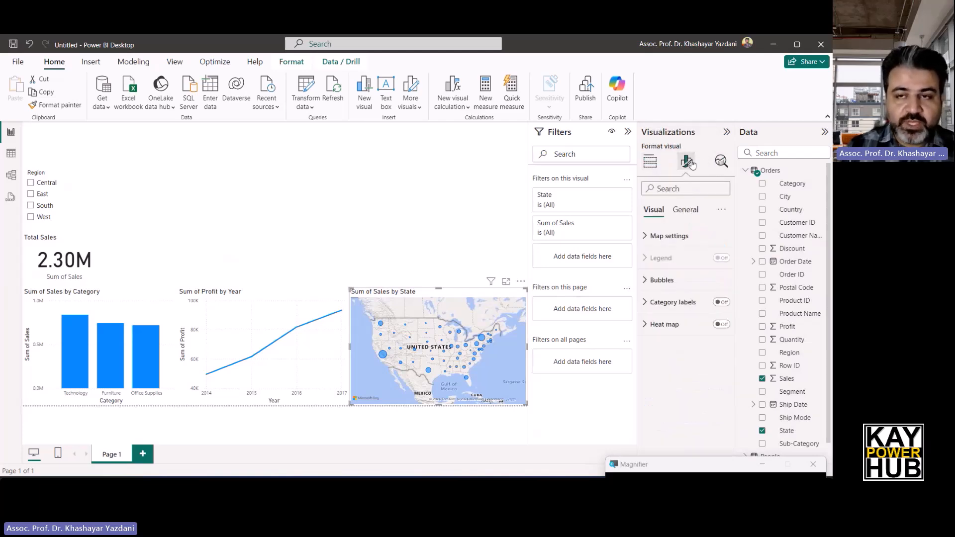
pyautogui.click(687, 210)
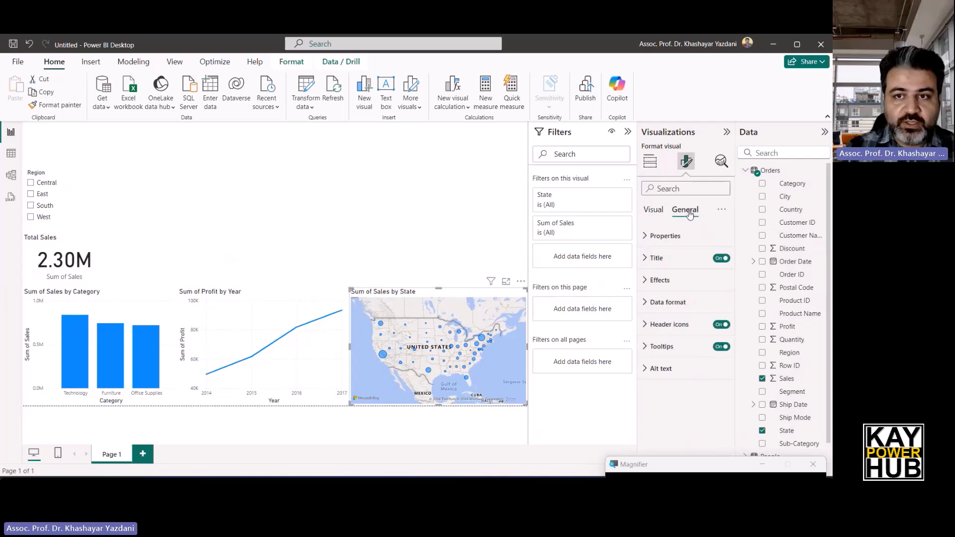
pyautogui.click(646, 237)
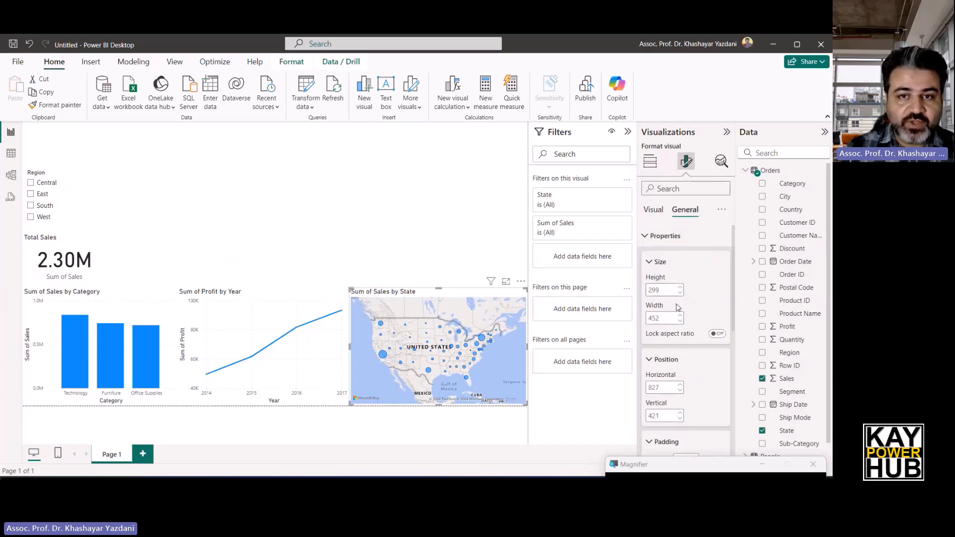
pyautogui.doubleClick(648, 290)
pyautogui.write('300')
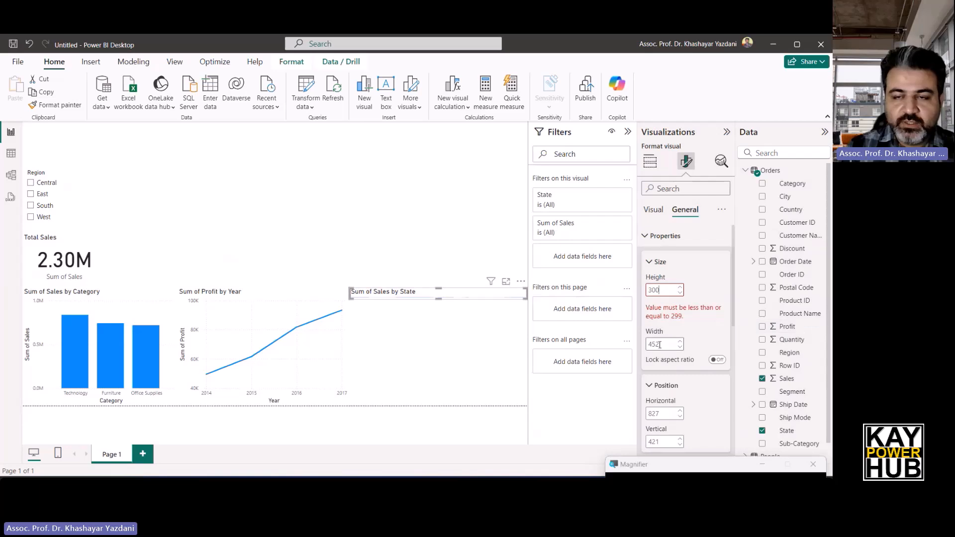
pyautogui.click(695, 284)
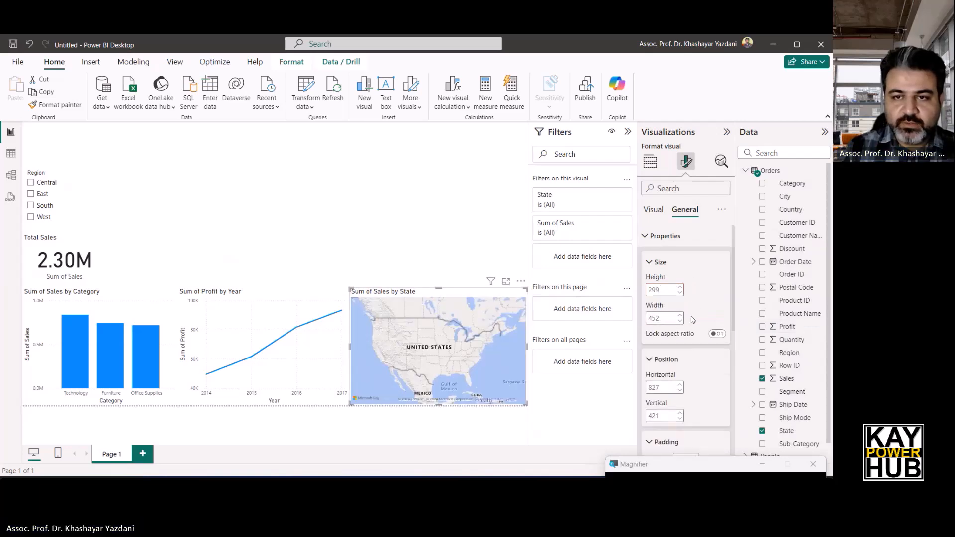
pyautogui.doubleClick(662, 320)
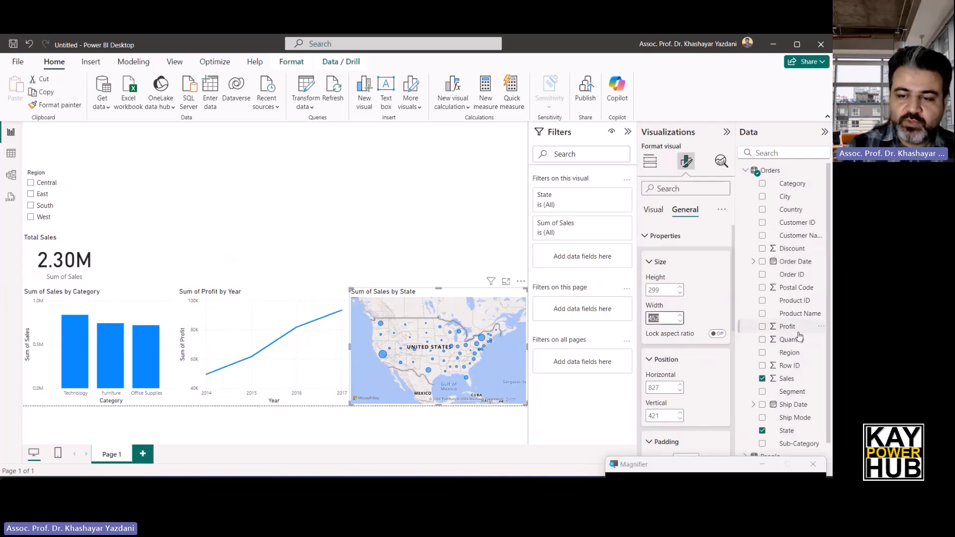
pyautogui.write('45')
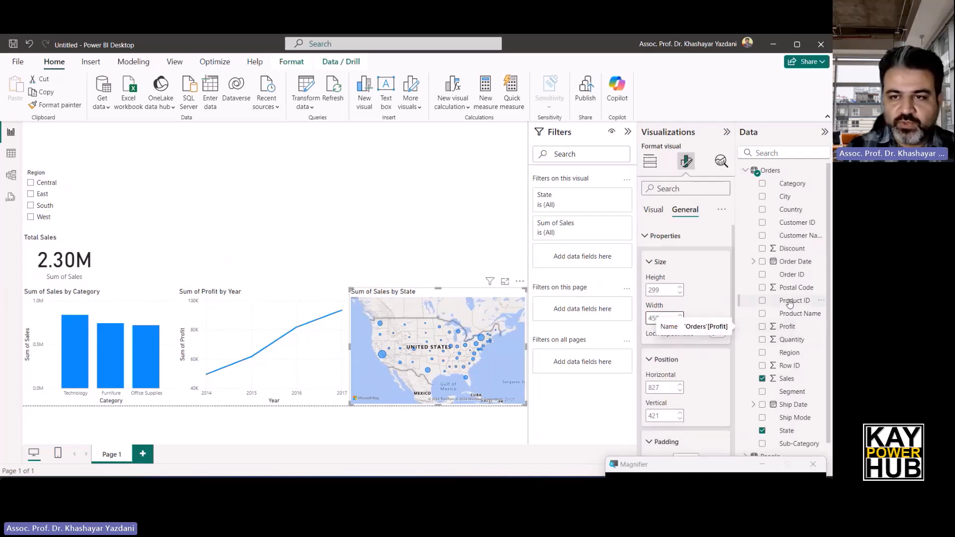
pyautogui.click(714, 302)
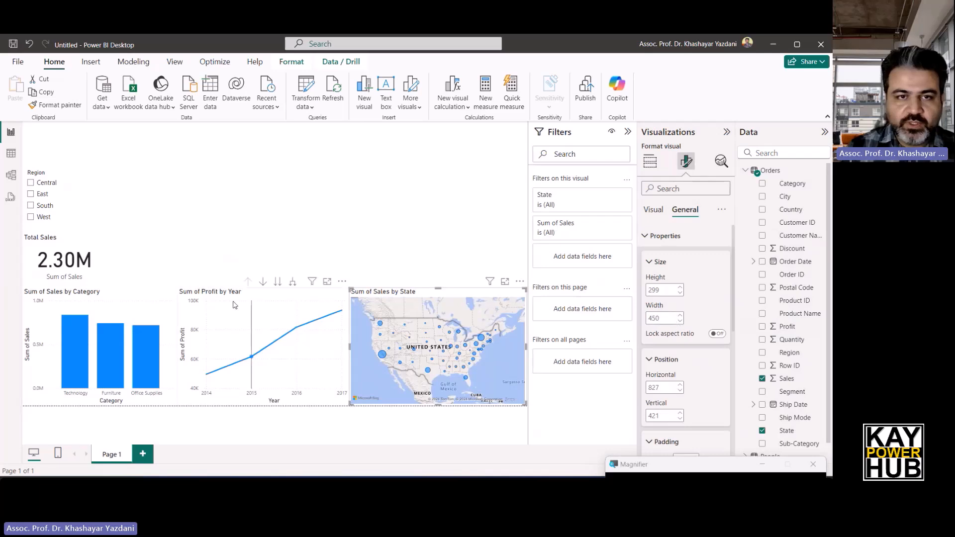
# Set the width of both the profit line chart and the sales column chart to 450
pyautogui.click(321, 300)
pyautogui.click(663, 317)
pyautogui.write('450')
pyautogui.press('Return')
pyautogui.click(129, 297)
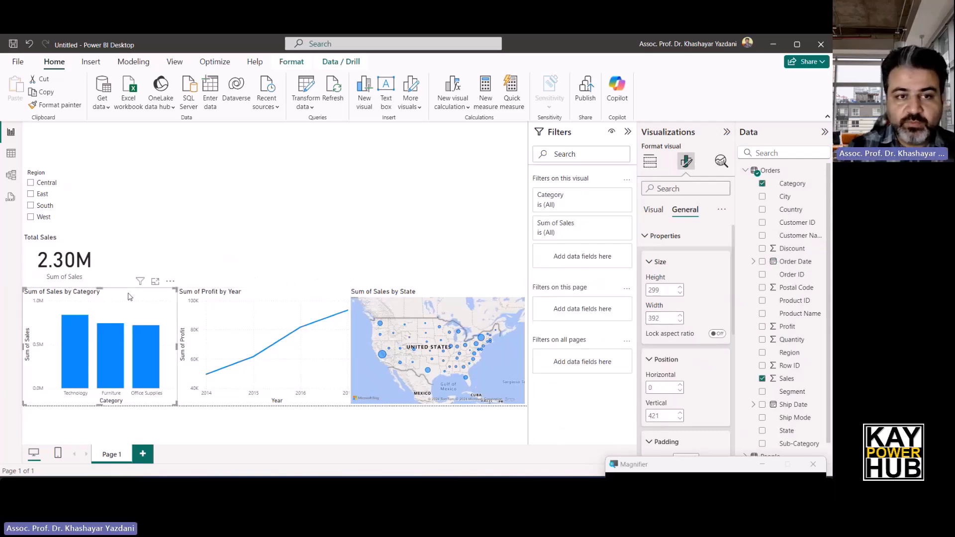
pyautogui.doubleClick(655, 319)
pyautogui.write('45')
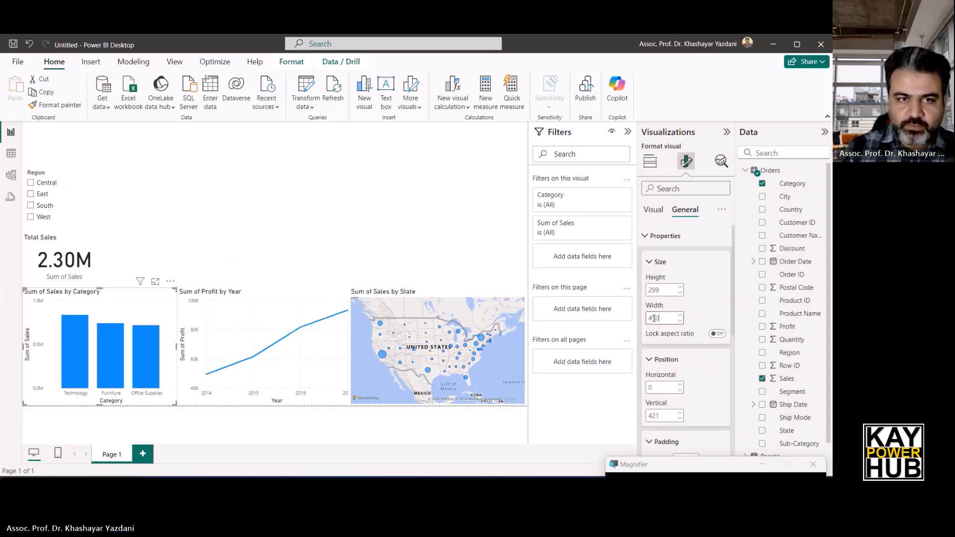
pyautogui.write('0')
pyautogui.press('Return')
# Shift the profit line chart into the page's lower middle and place the sales column chart directly above it
pyautogui.moveTo(155, 282); pyautogui.dragTo(473, 168)
pyautogui.click(238, 287)
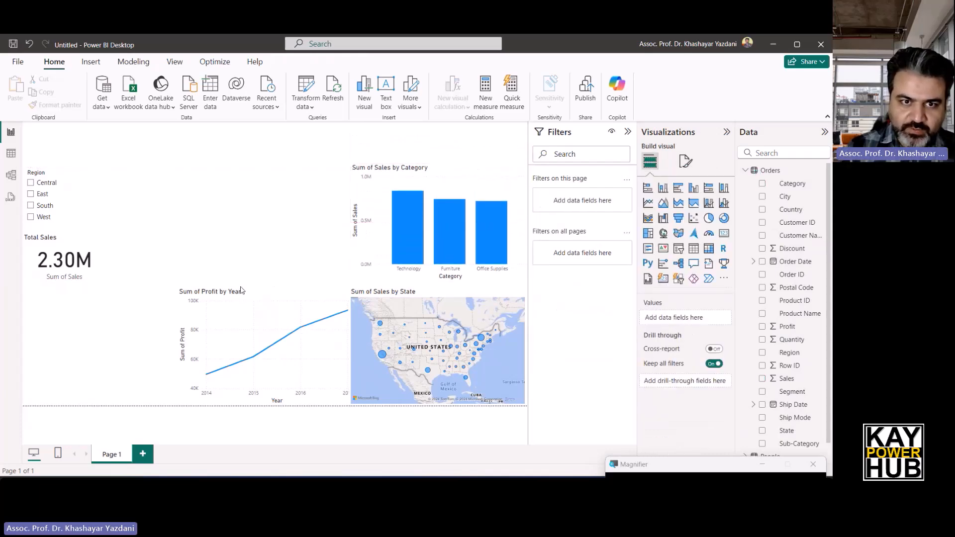
pyautogui.moveTo(298, 290)
pyautogui.mouseDown()
pyautogui.moveTo(278, 292)
pyautogui.moveTo(312, 297)
pyautogui.mouseUp()
pyautogui.moveTo(459, 171); pyautogui.dragTo(279, 170)
pyautogui.click(418, 183)
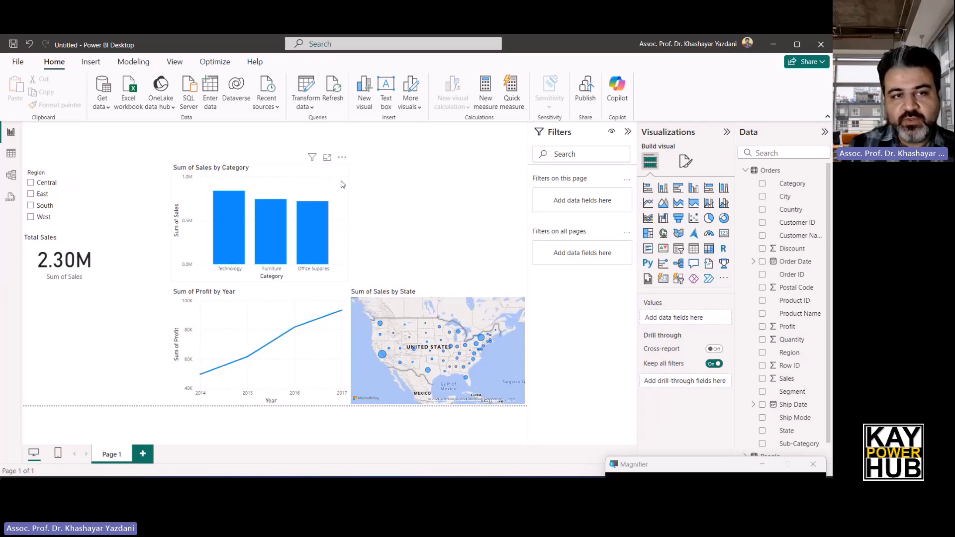
# Move the state map below the Total Sales card and narrow it to end at the profit line chart's edge
pyautogui.moveTo(447, 293); pyautogui.dragTo(119, 292)
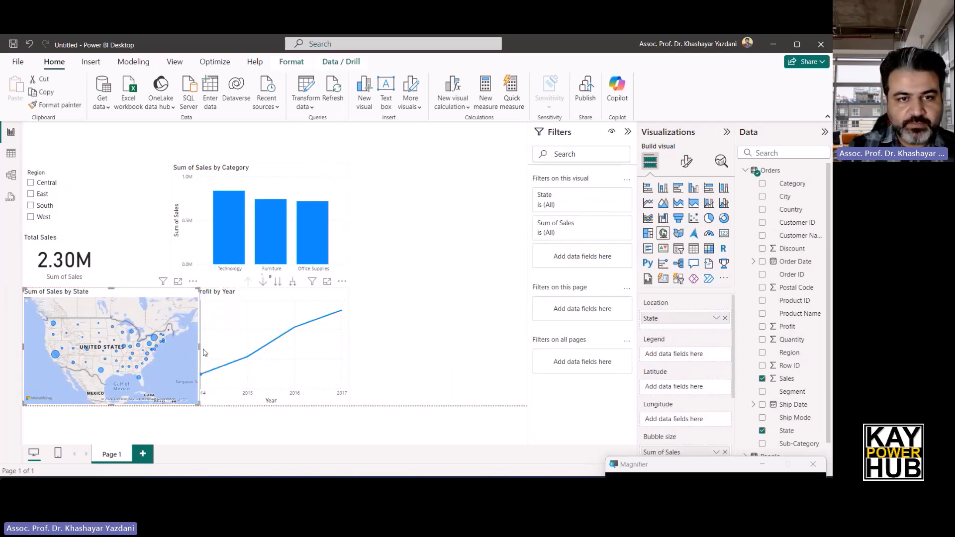
pyautogui.moveTo(199, 347); pyautogui.dragTo(171, 347)
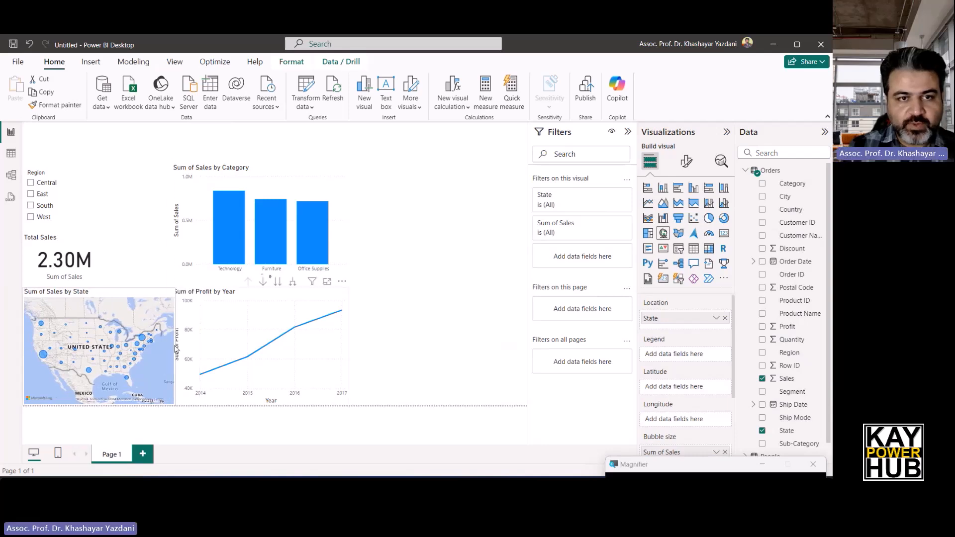
pyautogui.click(441, 301)
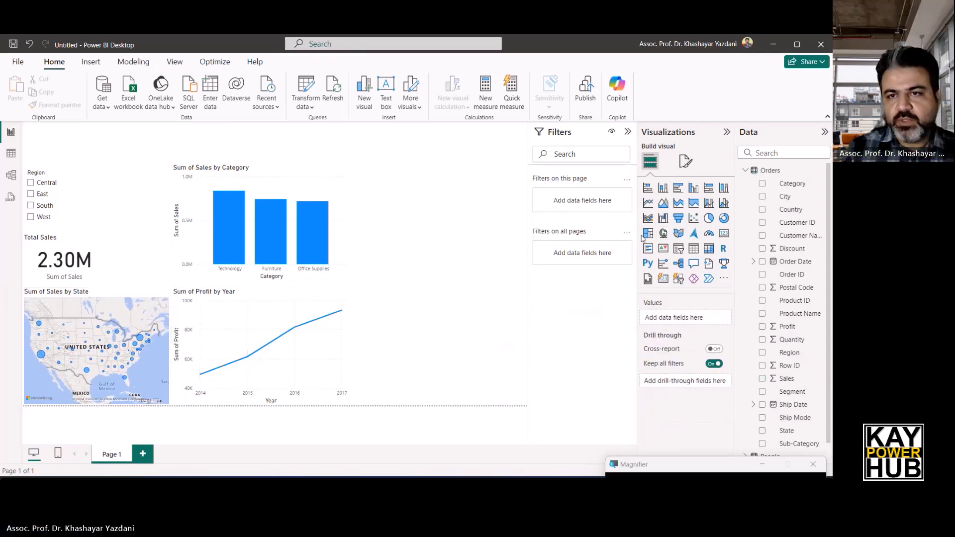
# Add a table beside the charts with Order ID, Customer Name, Sales and Profit columns, and stretch it down to the page's lower edge
pyautogui.click(694, 249)
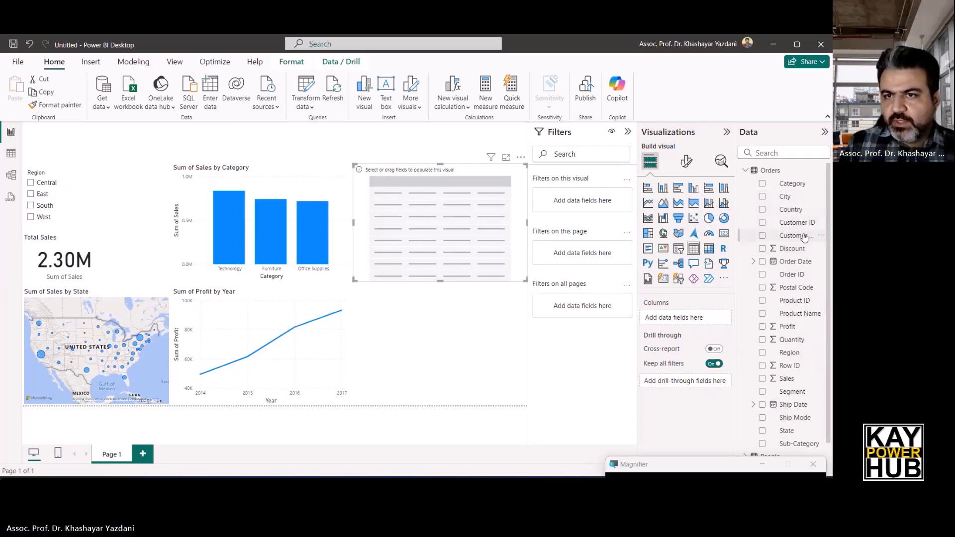
pyautogui.moveTo(795, 277); pyautogui.dragTo(676, 318)
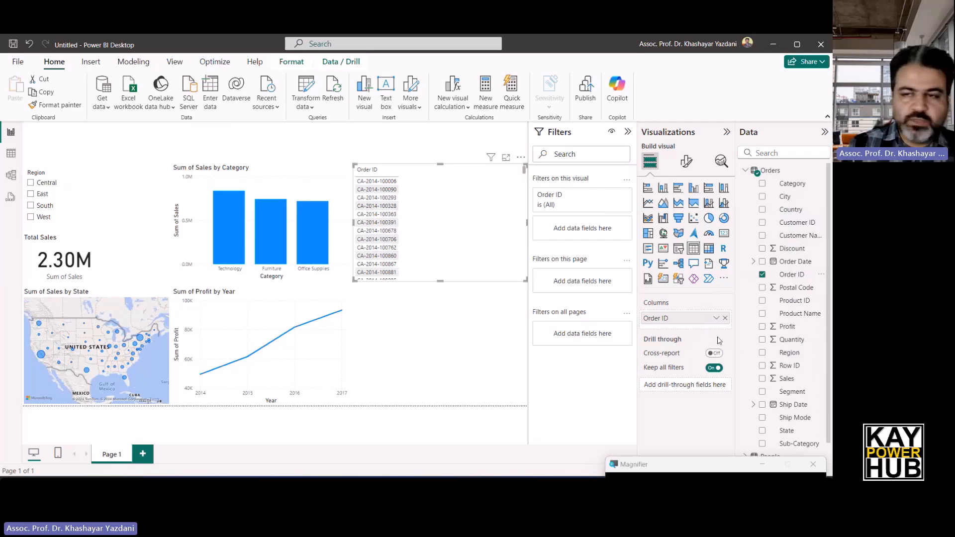
pyautogui.moveTo(805, 239); pyautogui.dragTo(676, 331)
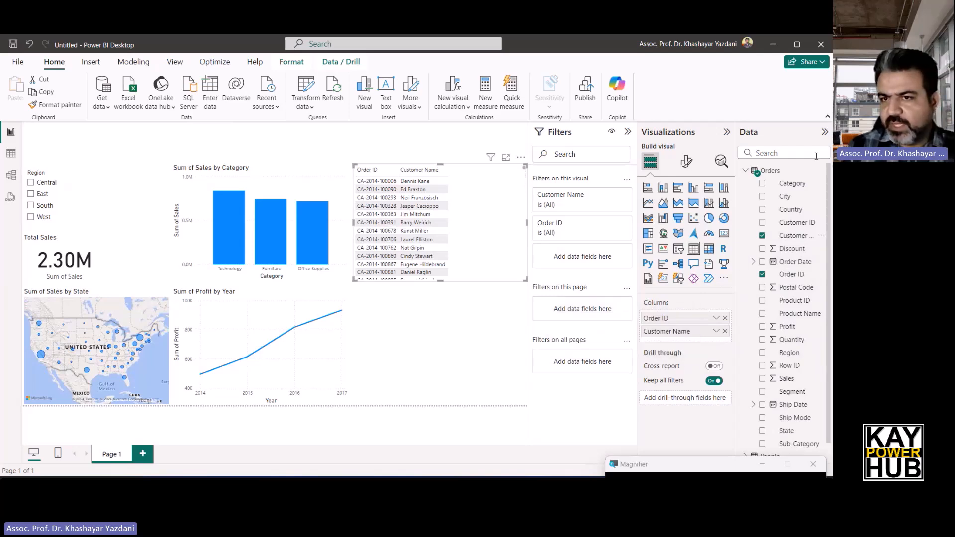
pyautogui.moveTo(788, 380); pyautogui.dragTo(678, 341)
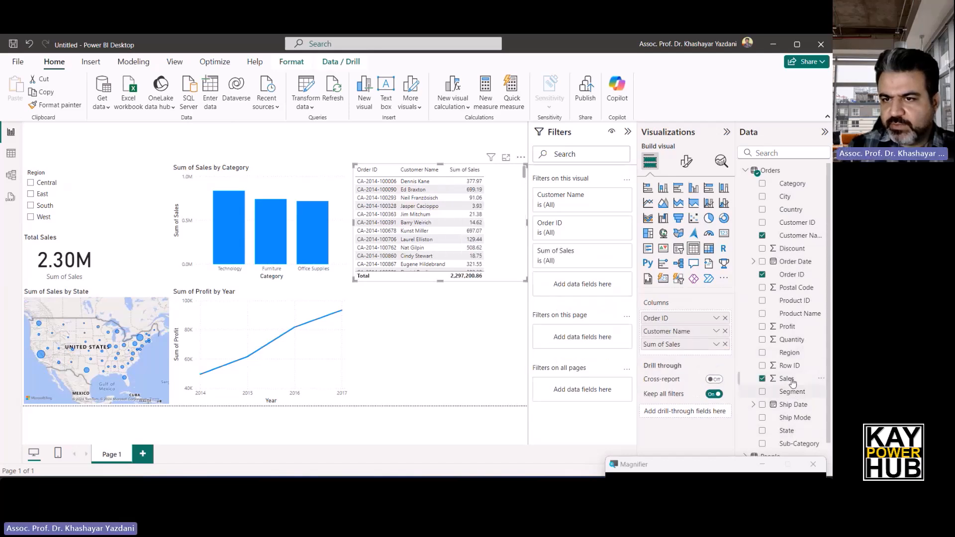
pyautogui.moveTo(786, 328); pyautogui.dragTo(699, 355)
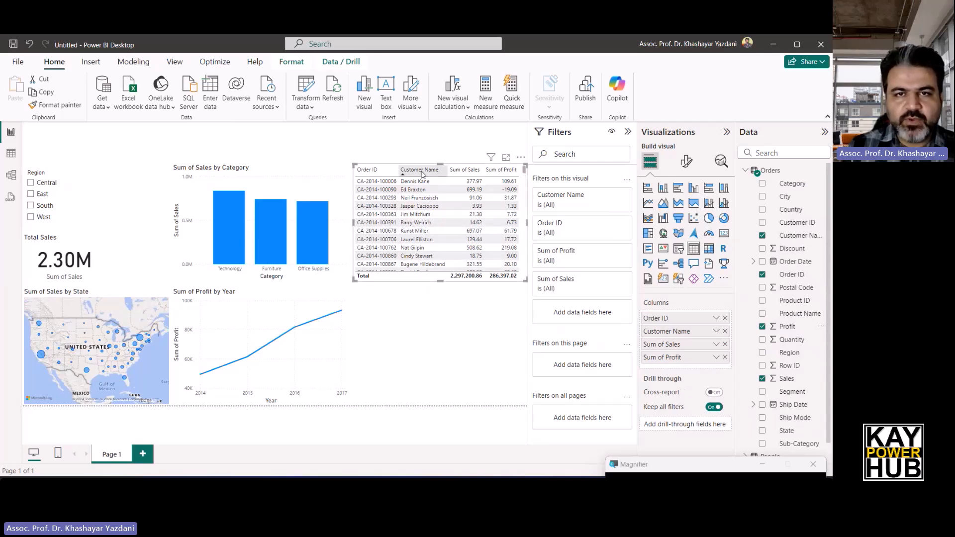
pyautogui.moveTo(398, 174); pyautogui.dragTo(434, 169)
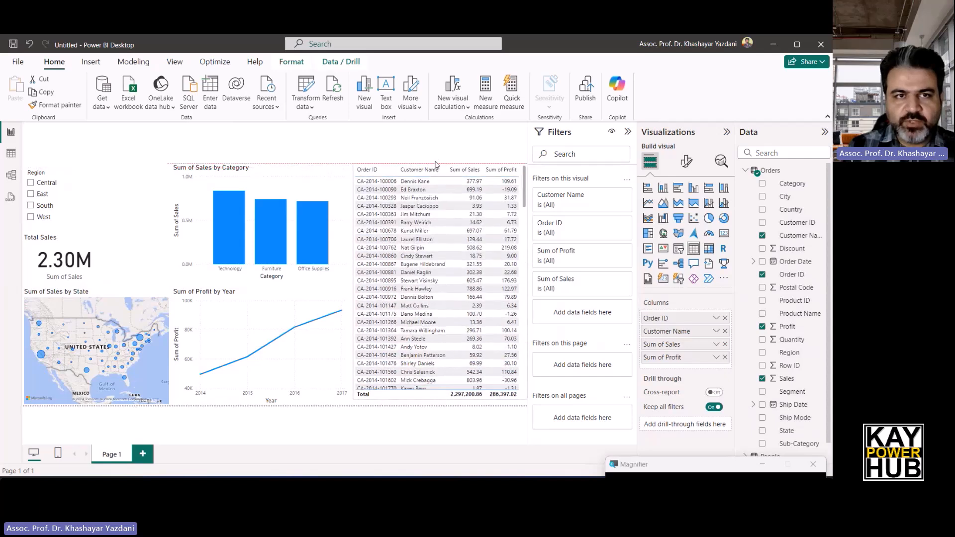
# Sort the table by Sum of Profit in descending and ascending order, and finish with Sum of Sales descending
pyautogui.click(490, 174)
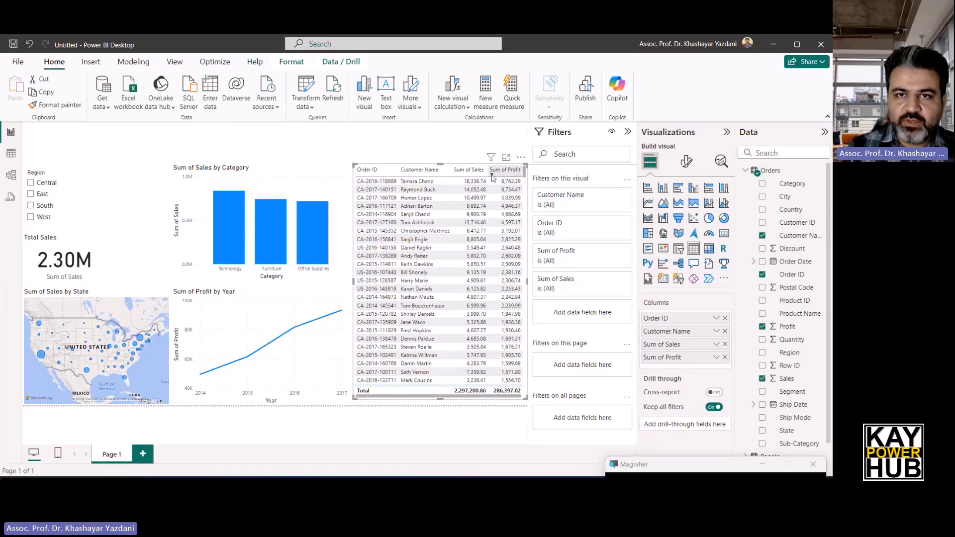
pyautogui.click(492, 175)
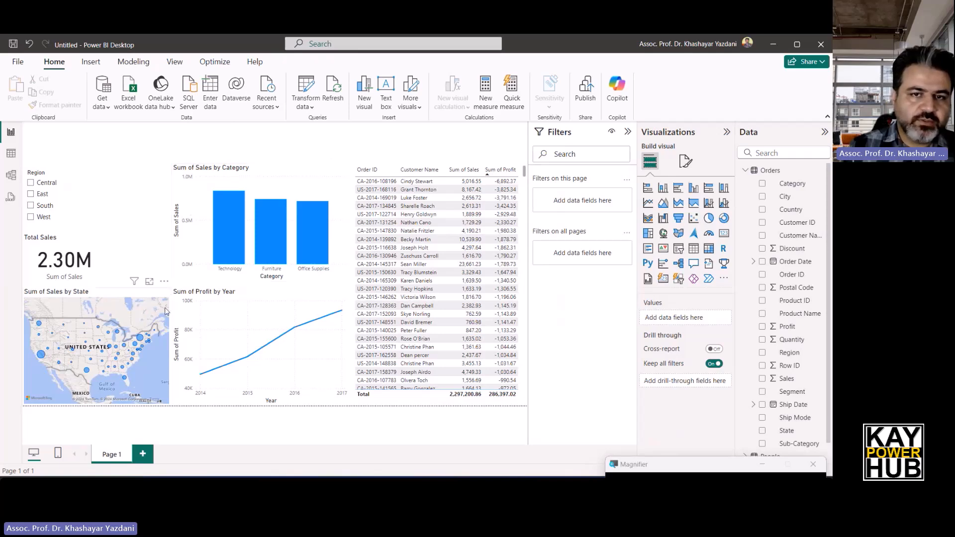
pyautogui.click(447, 170)
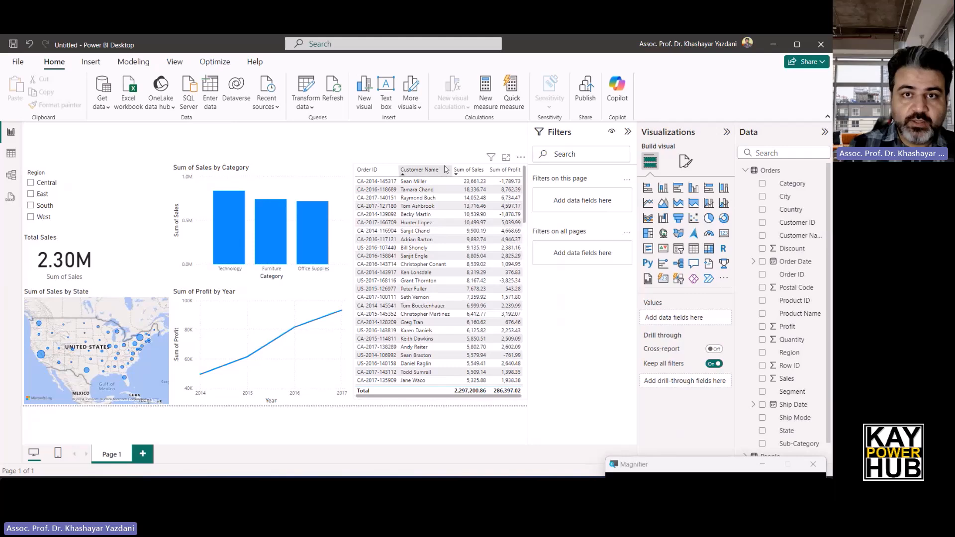
# Shorten the order table from its upper edge so it occupies only the lower row beside the profit line chart
pyautogui.click(446, 167)
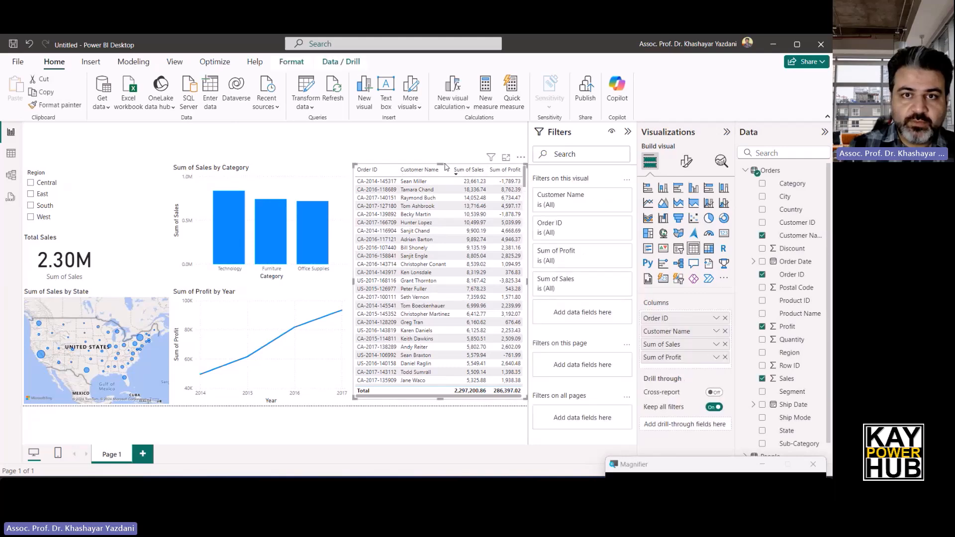
pyautogui.moveTo(440, 163); pyautogui.dragTo(432, 284)
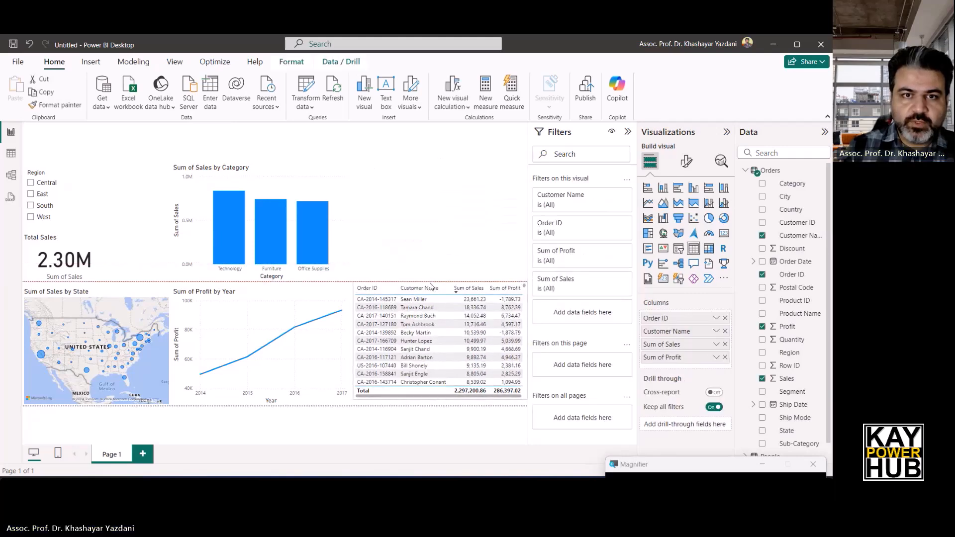
pyautogui.click(515, 239)
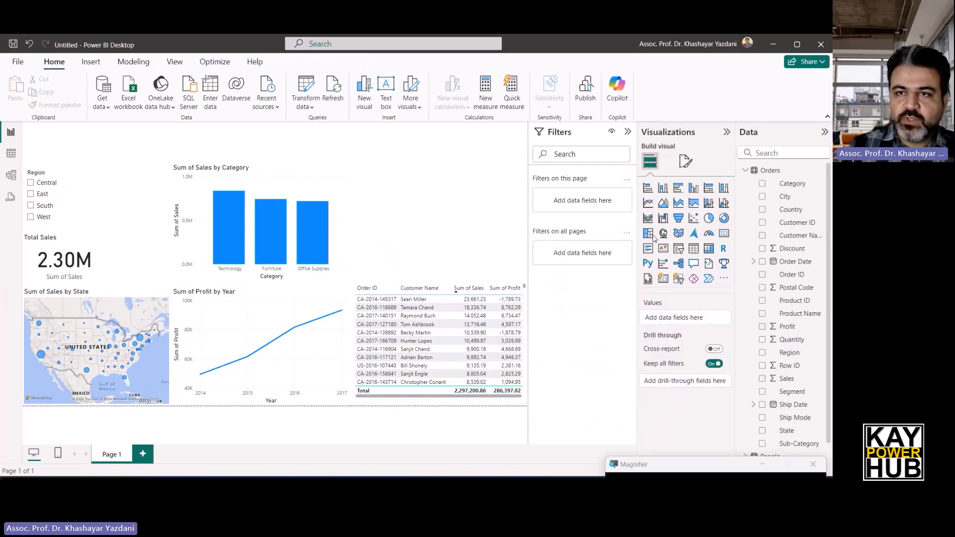
# Add a pie chart of Sales by Category, sized to fill the space above the order table beside the column chart
pyautogui.click(709, 219)
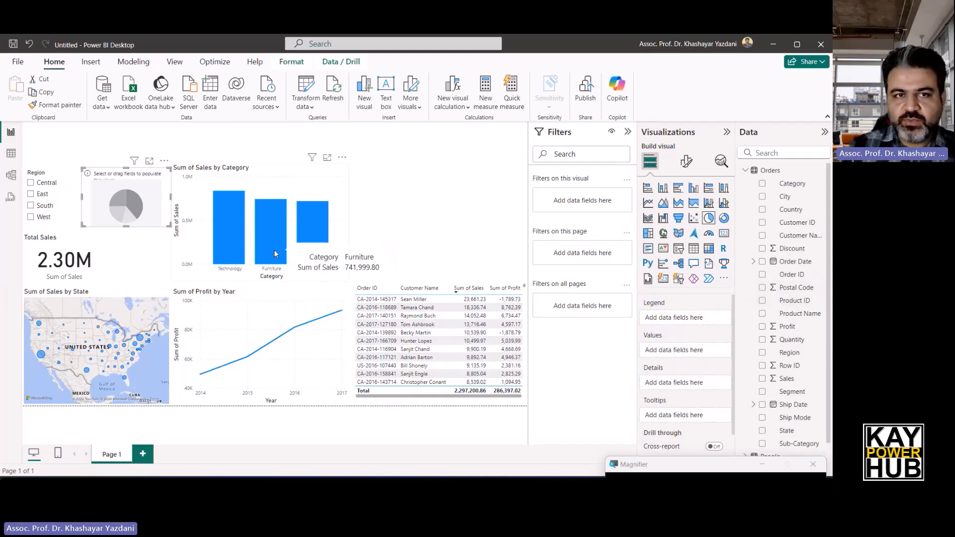
pyautogui.moveTo(267, 237)
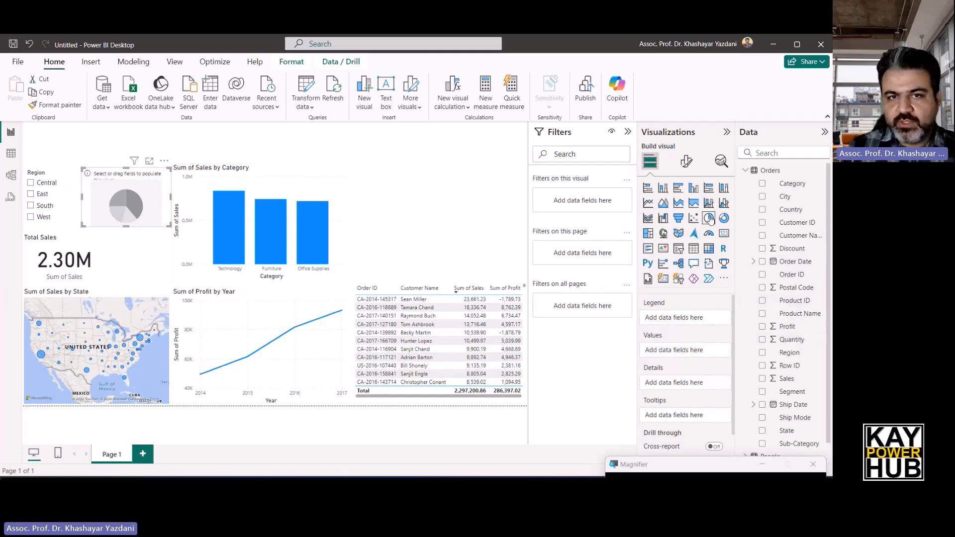
pyautogui.moveTo(110, 173); pyautogui.dragTo(381, 175)
pyautogui.moveTo(442, 227); pyautogui.dragTo(527, 288)
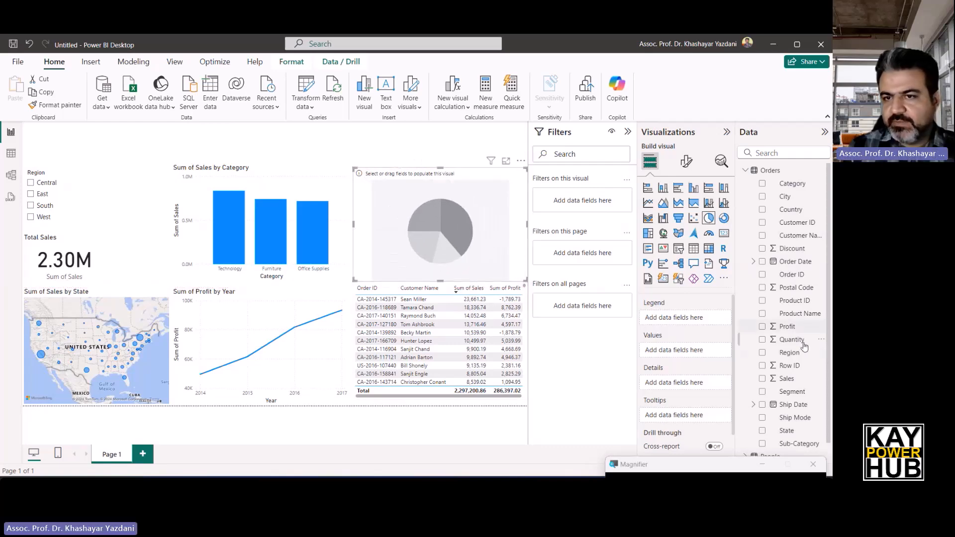
pyautogui.moveTo(790, 383); pyautogui.dragTo(697, 354)
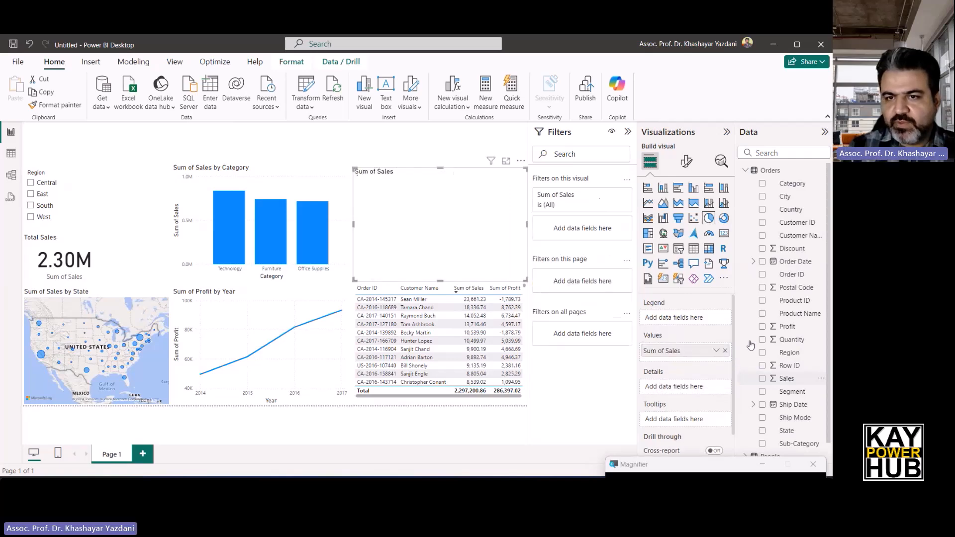
pyautogui.moveTo(793, 183); pyautogui.dragTo(684, 318)
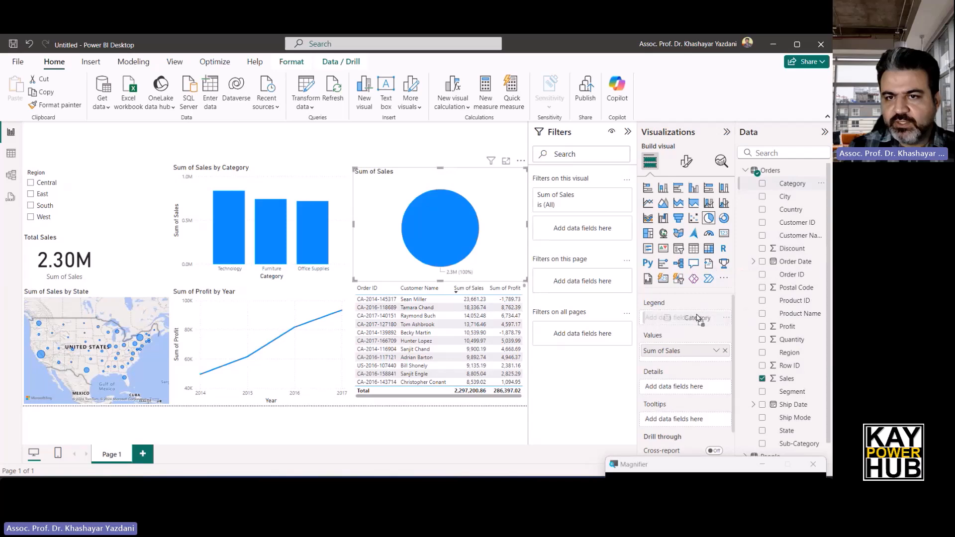
pyautogui.click(412, 146)
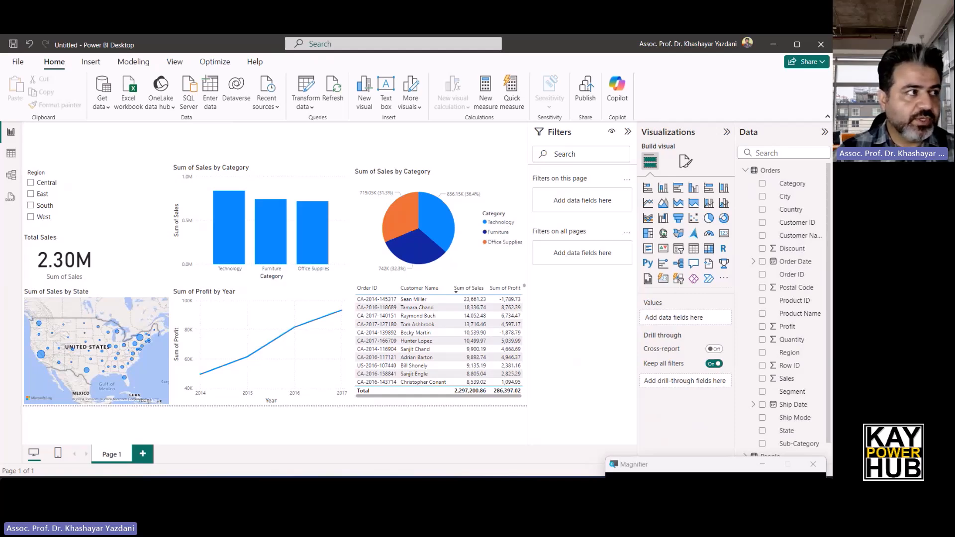
# Filter the report page by the Central region and then by South, and clear the Region slicer
pyautogui.click(32, 184)
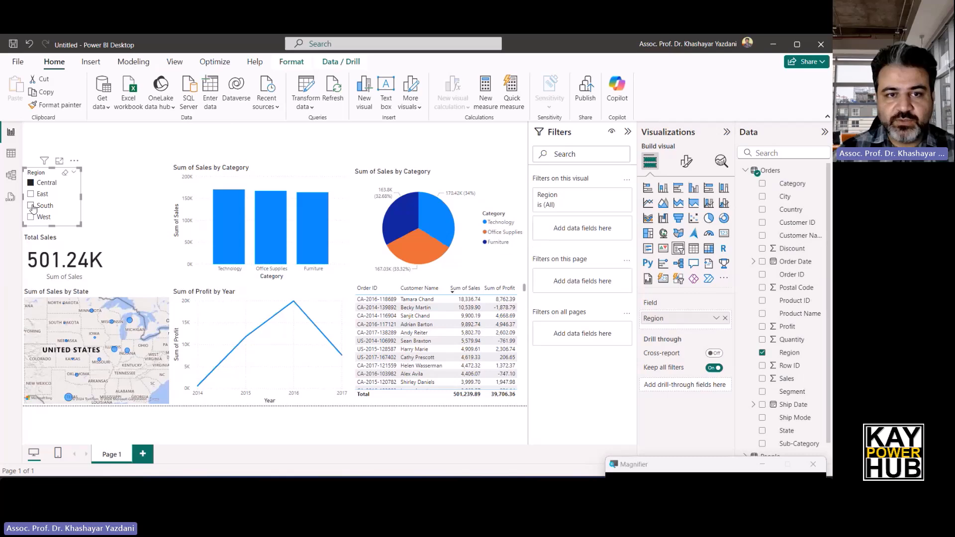
pyautogui.click(32, 207)
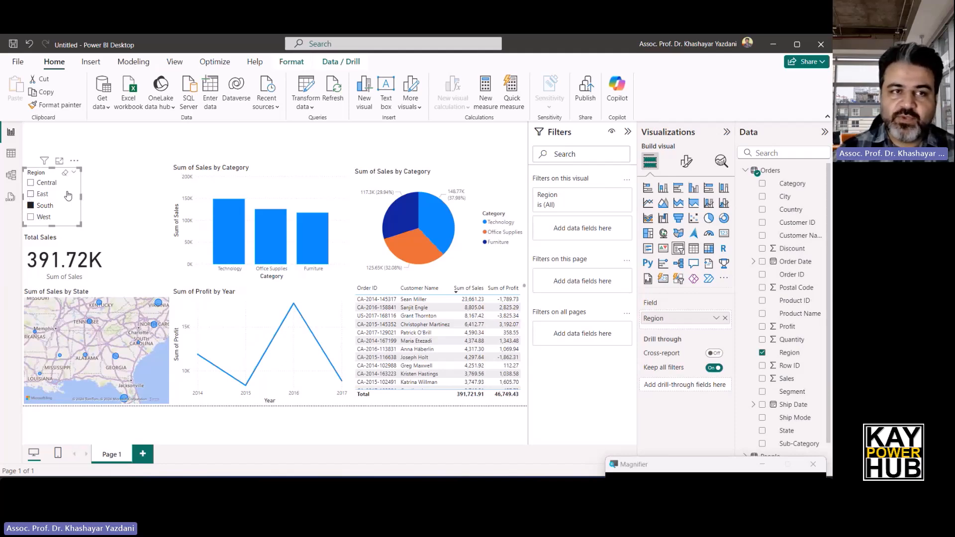
pyautogui.click(31, 206)
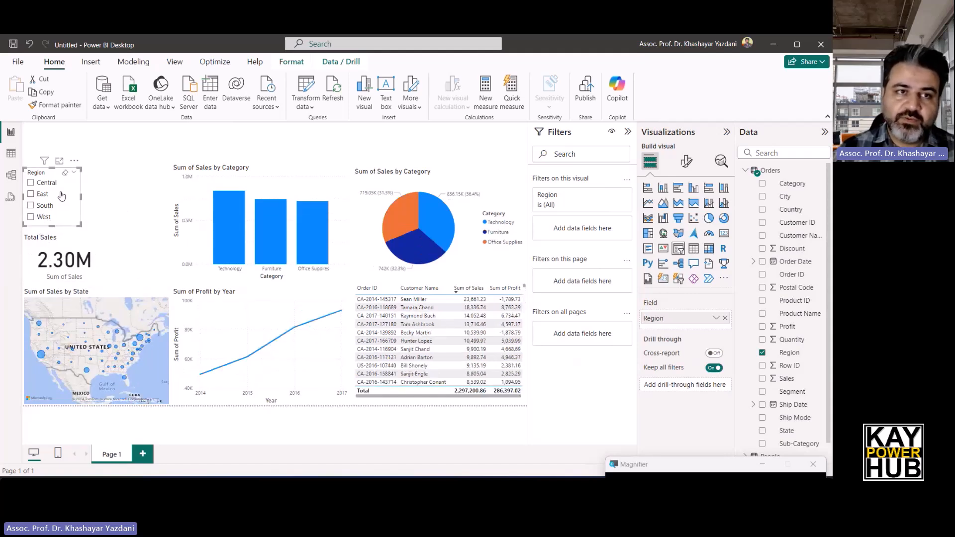
# Edit the Region slicer's interactions so its effect on the Total Sales card is None, and leave interaction editing
pyautogui.click(291, 61)
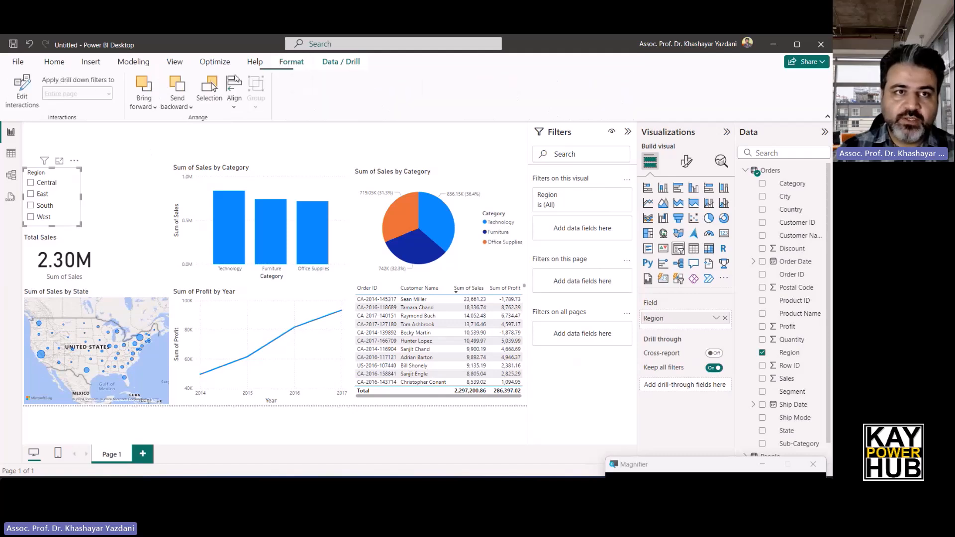
pyautogui.click(17, 86)
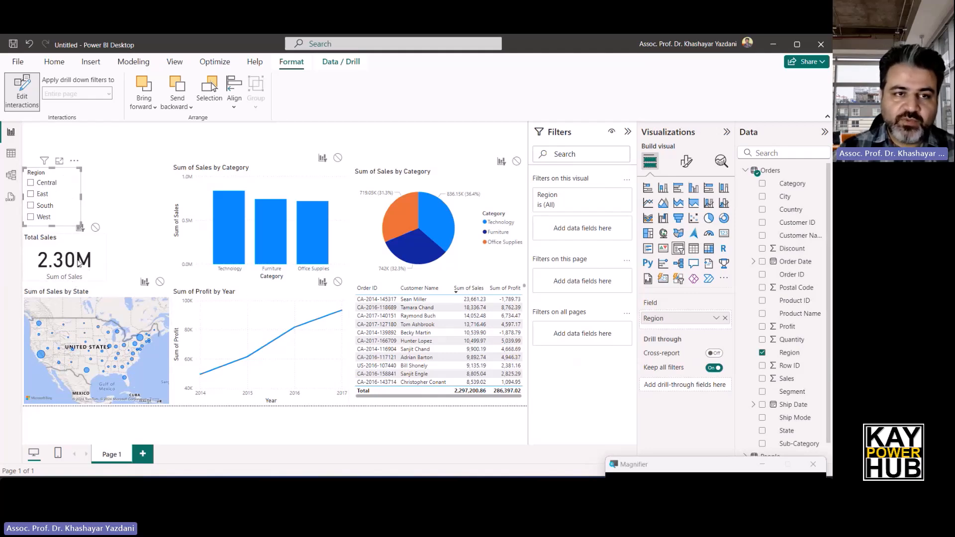
pyautogui.click(95, 228)
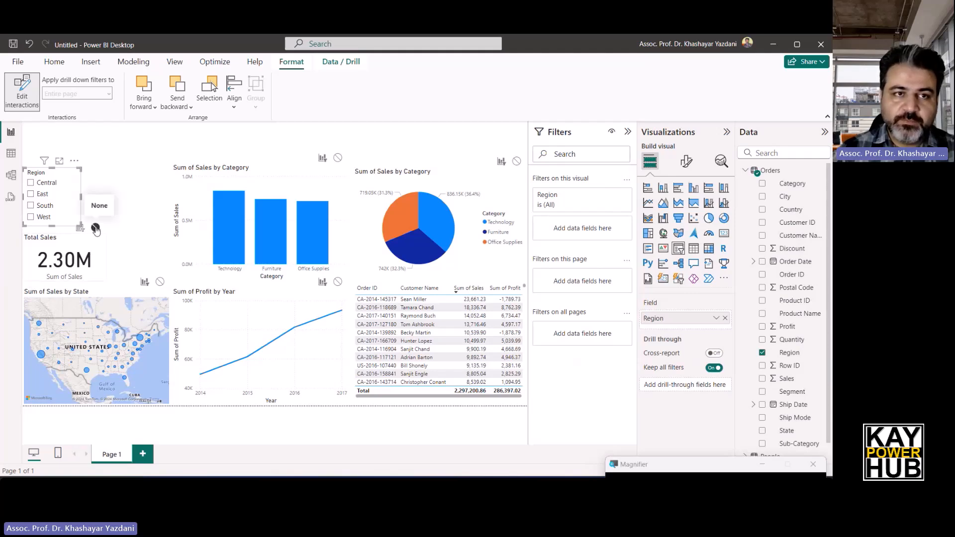
pyautogui.click(22, 92)
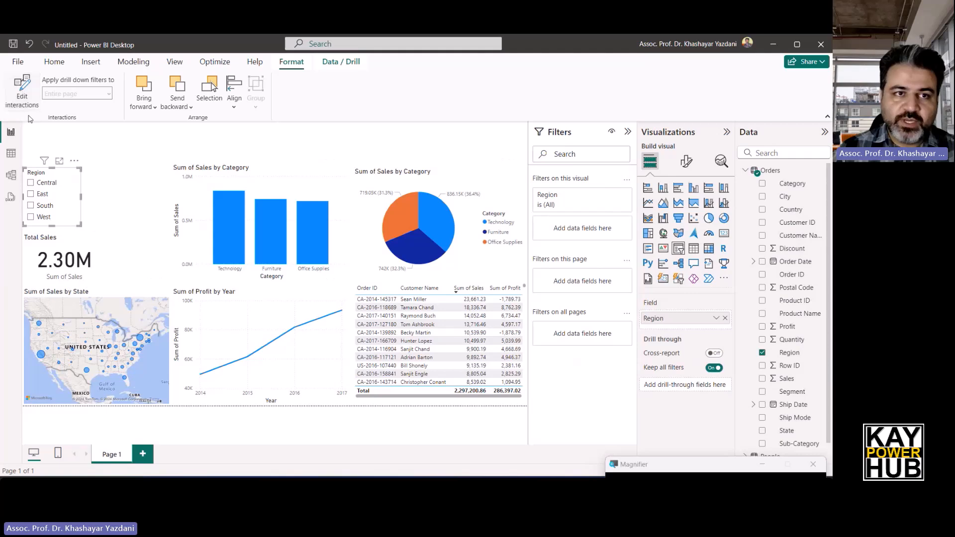
# Filter the page with the Region slicer by Central and finish with only South selected
pyautogui.click(31, 183)
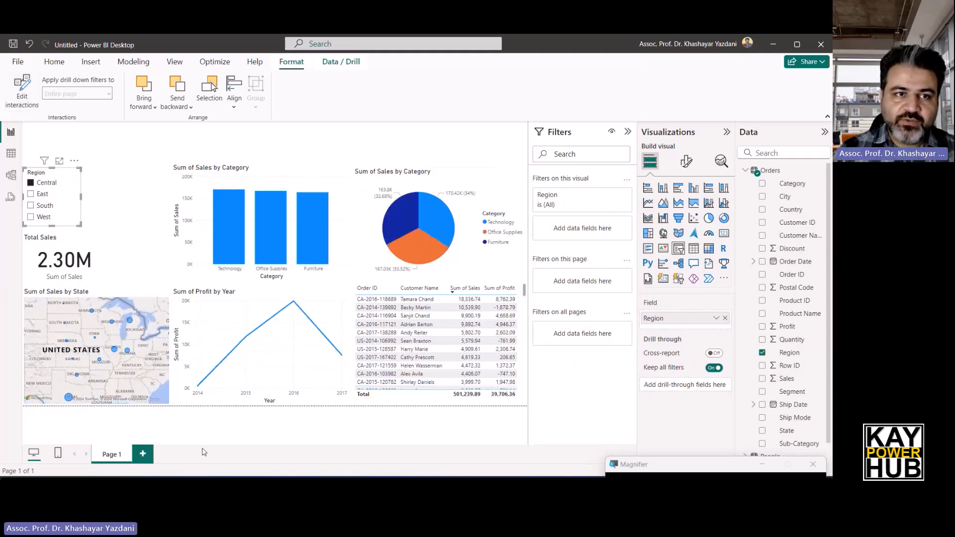
pyautogui.click(31, 205)
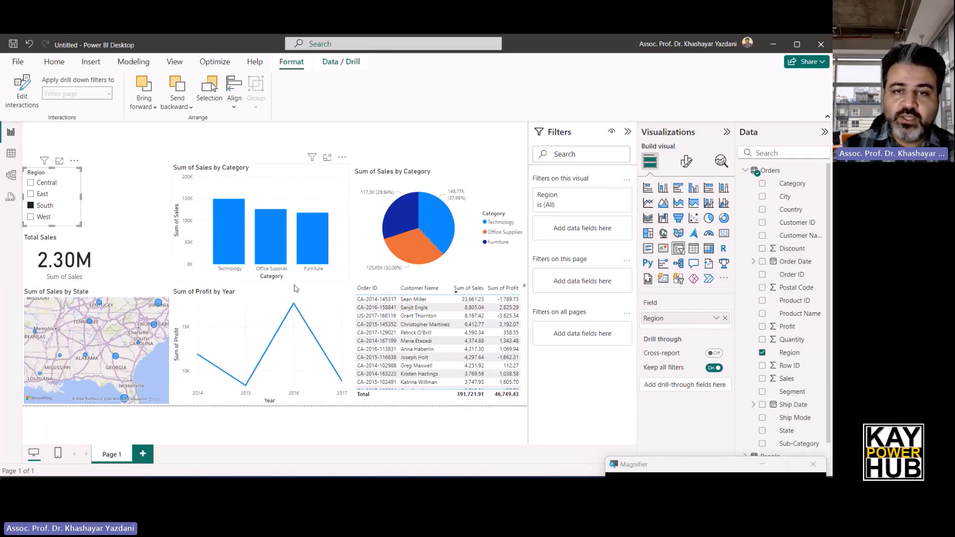
pyautogui.click(119, 181)
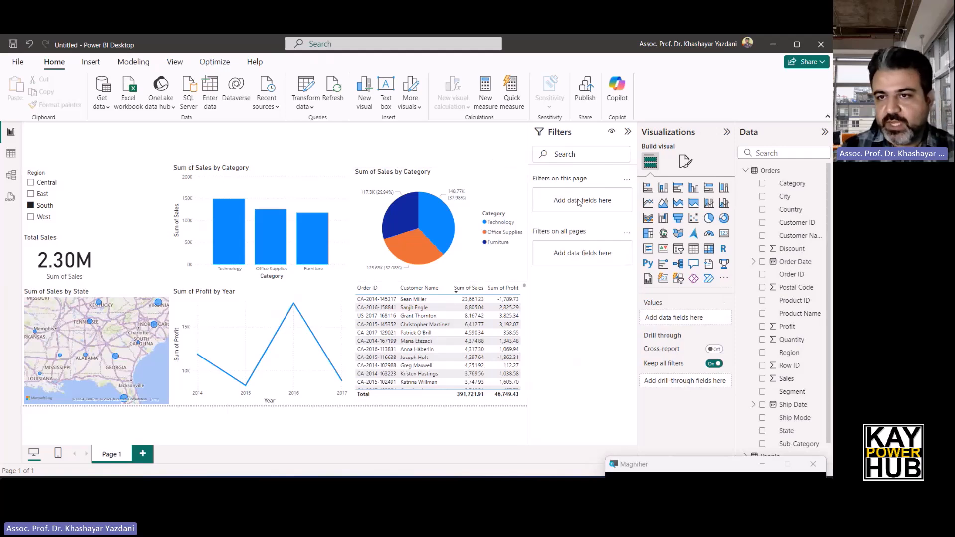
# Add a page-level filter on Profit that shows items greater than or equal to 0, and apply it
pyautogui.moveTo(788, 327); pyautogui.dragTo(592, 200)
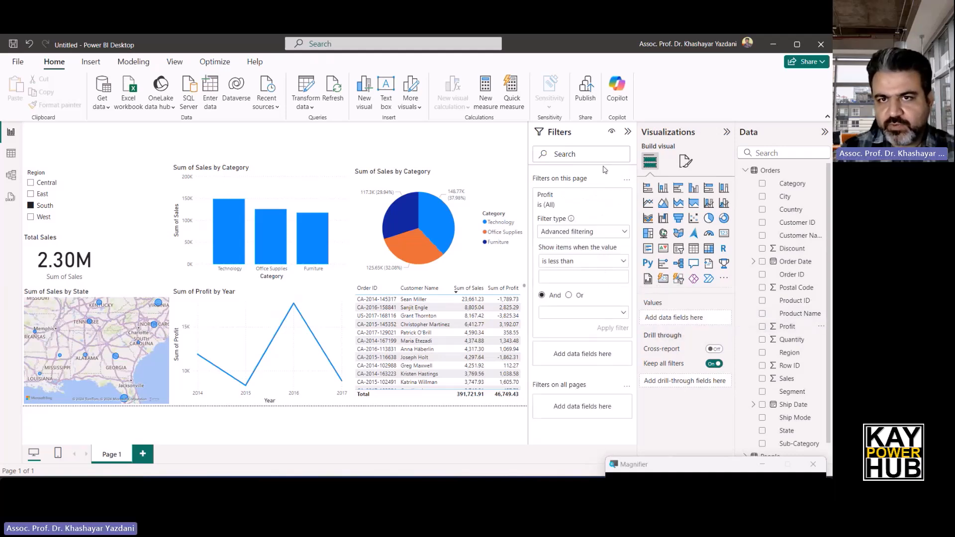
pyautogui.click(577, 264)
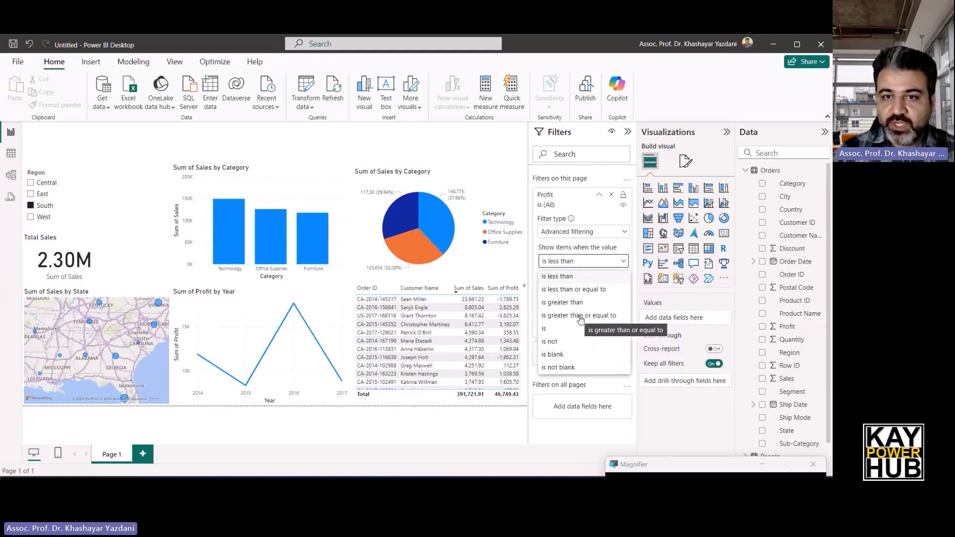
pyautogui.click(580, 317)
pyautogui.click(568, 277)
pyautogui.write('0')
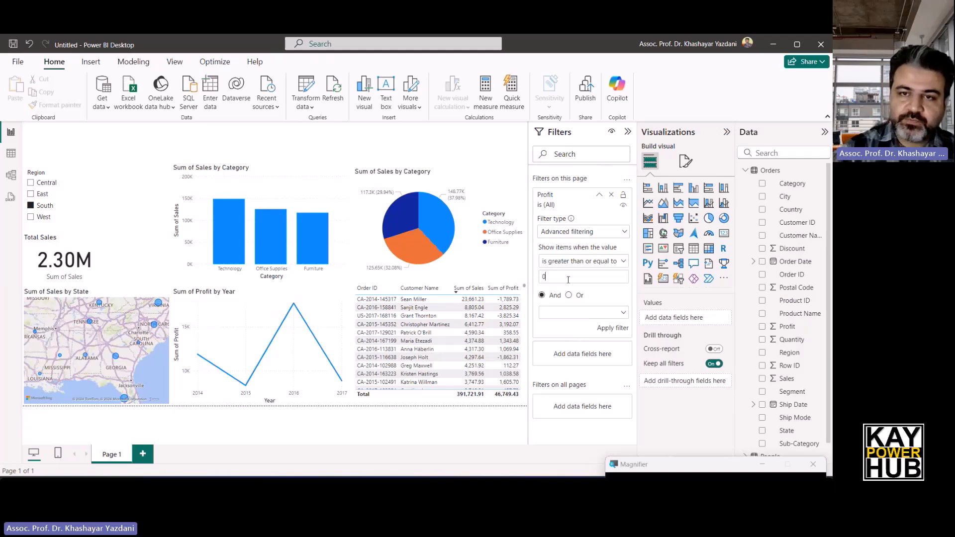
pyautogui.click(613, 329)
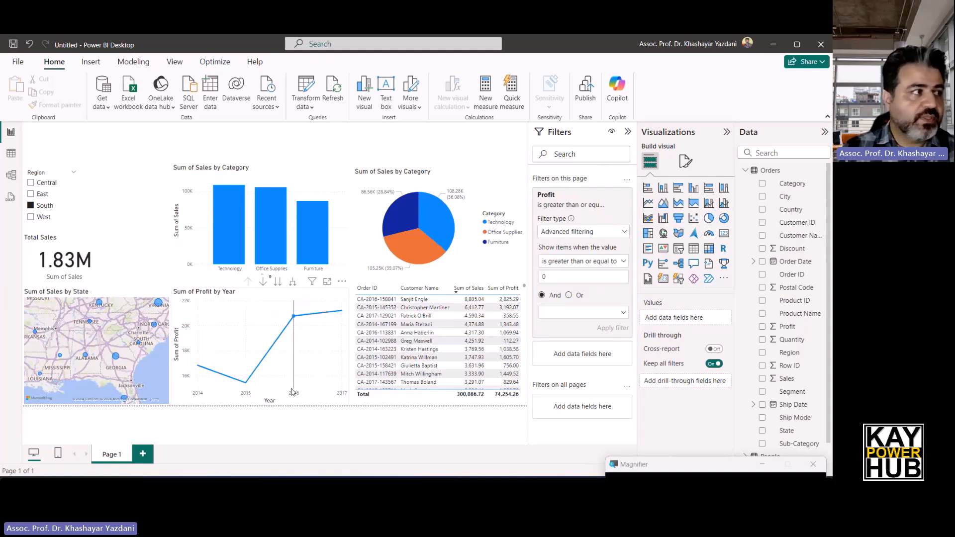
pyautogui.moveTo(292, 391)
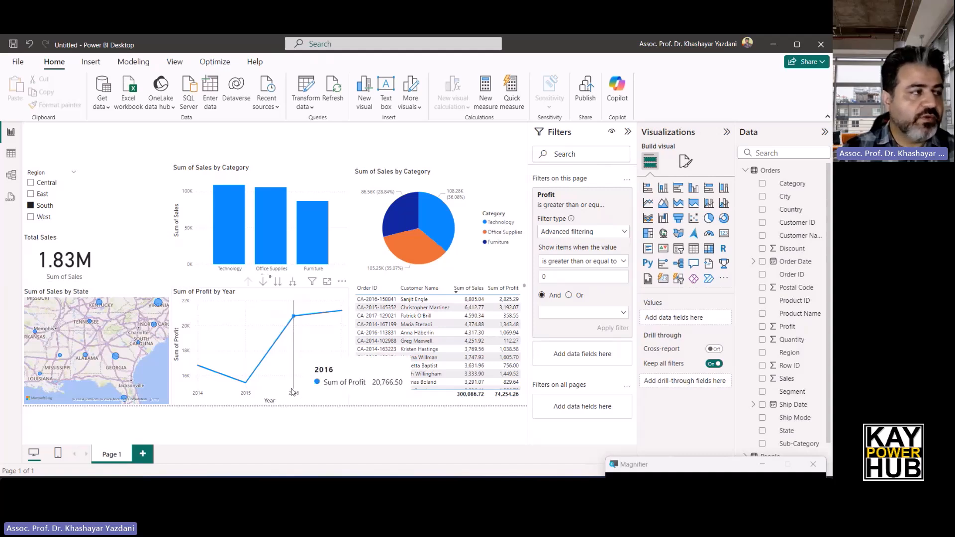
pyautogui.click(281, 294)
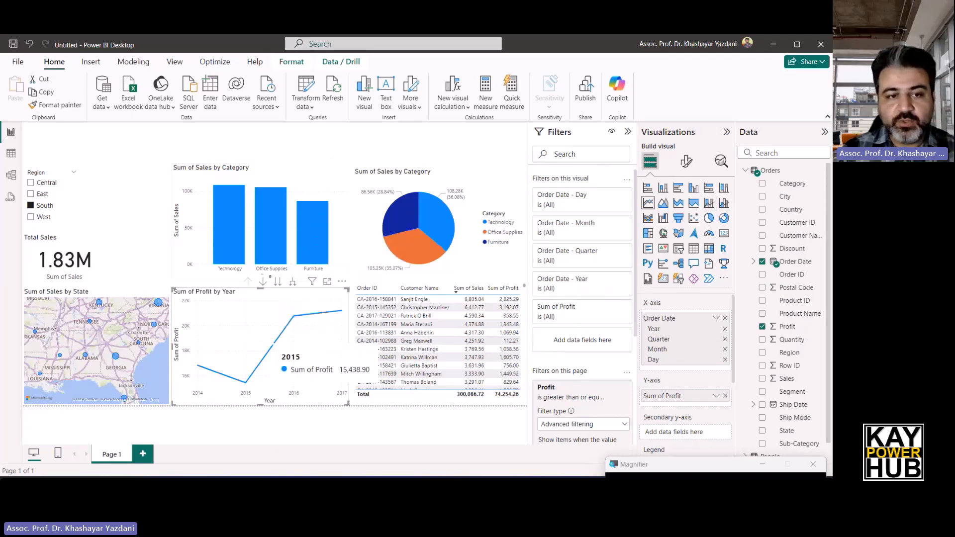
# Add a second report page, collapse the filters pane and set the new page's canvas type to Tooltip
pyautogui.click(143, 455)
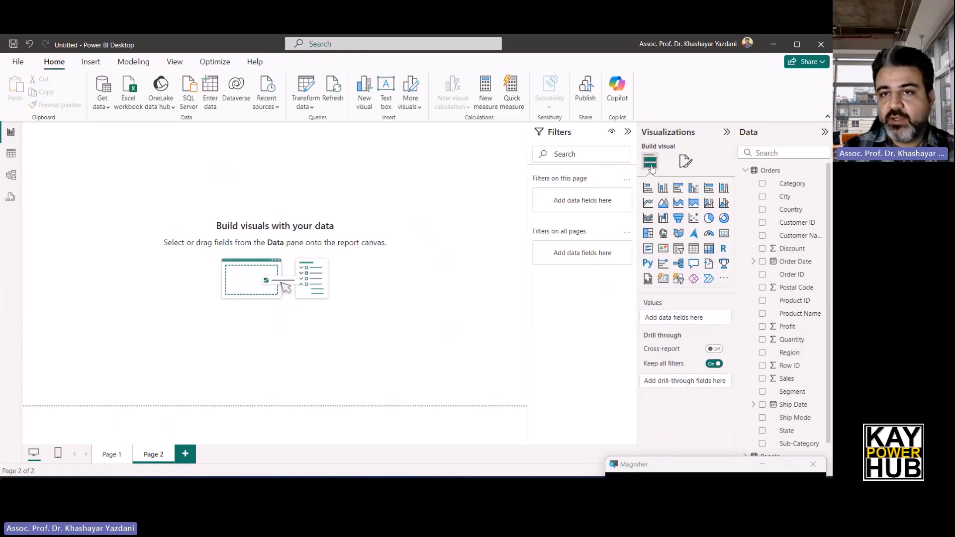
pyautogui.click(628, 132)
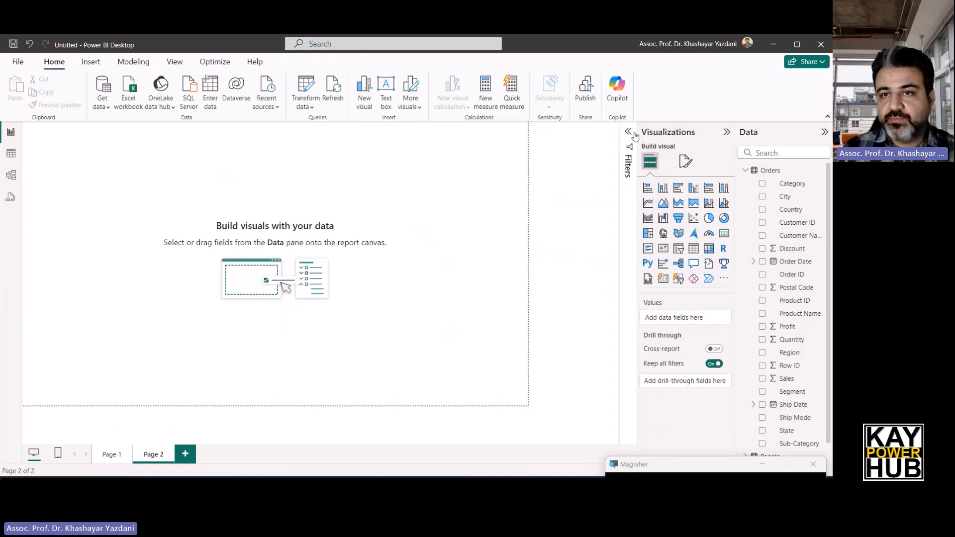
pyautogui.click(687, 162)
pyautogui.click(669, 235)
pyautogui.click(666, 271)
pyautogui.click(654, 332)
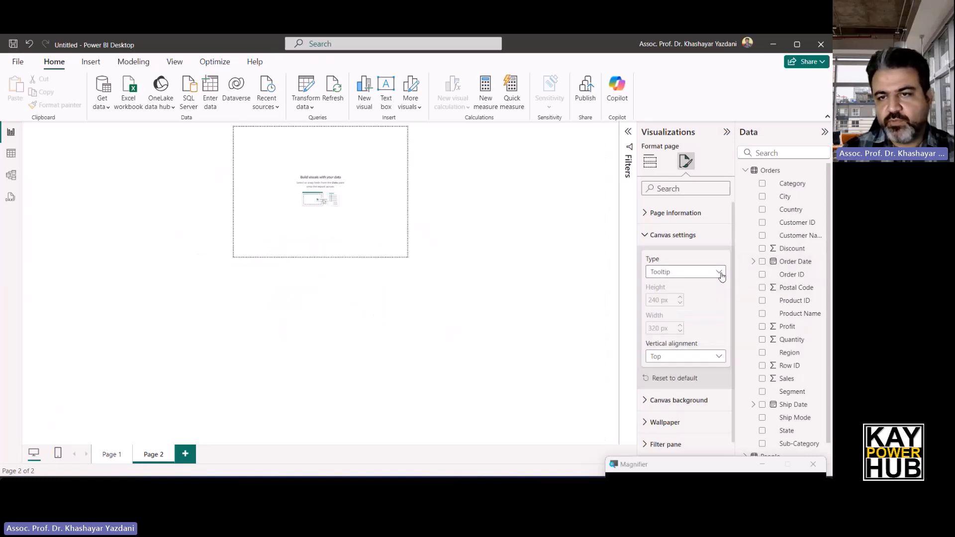
# Add a filled map to the tooltip page with State as its location field
pyautogui.click(334, 153)
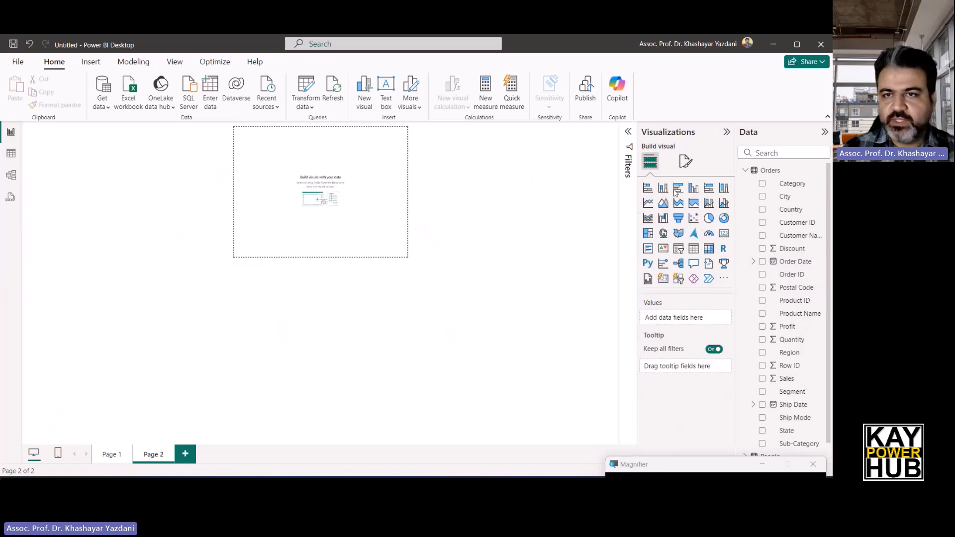
pyautogui.click(680, 235)
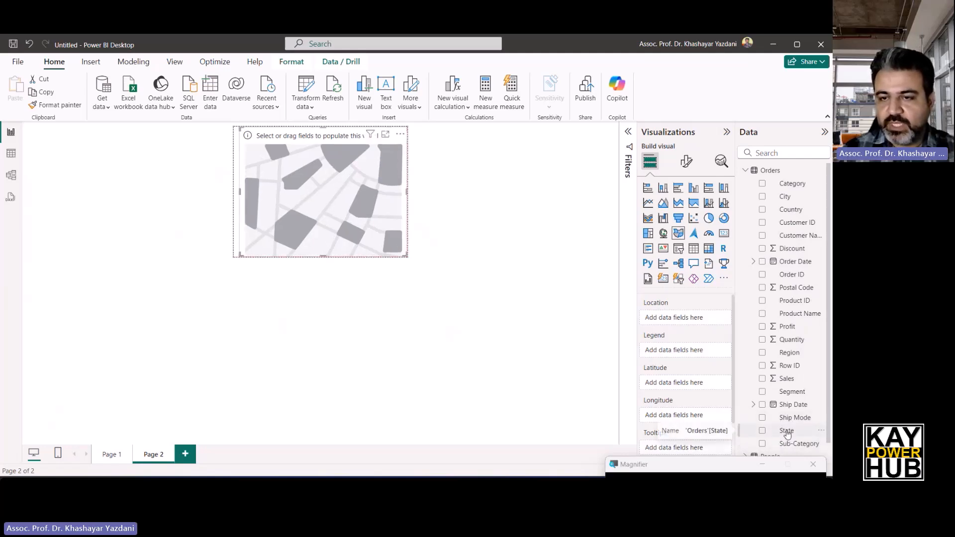
pyautogui.moveTo(787, 433); pyautogui.dragTo(692, 324)
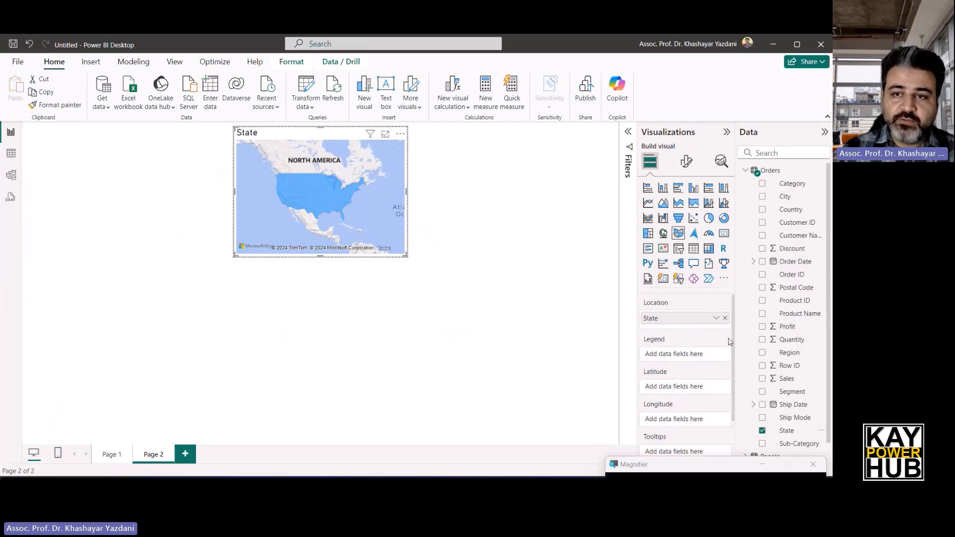
# Rename the tooltip page as TT-Map
pyautogui.rightClick(147, 453)
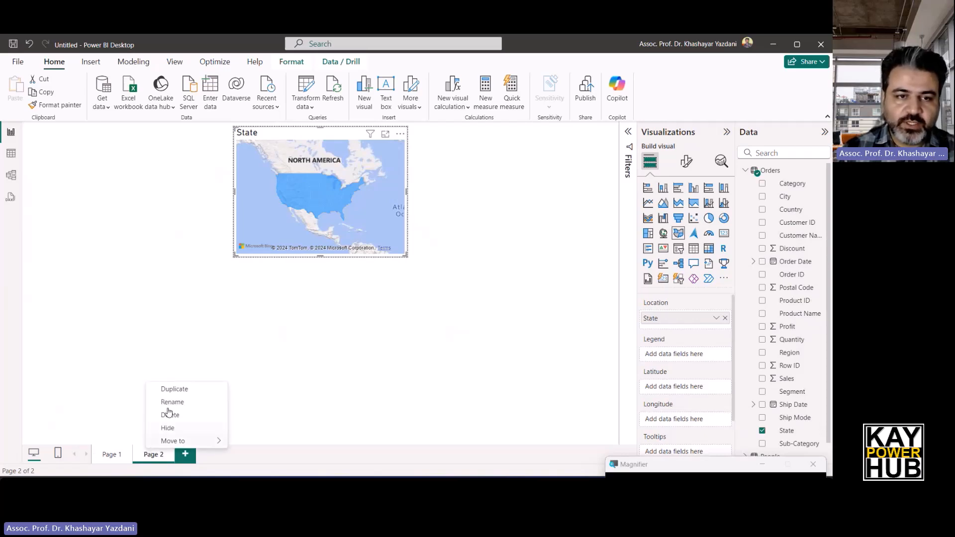
pyautogui.click(181, 402)
pyautogui.press('BackSpace')
pyautogui.press('BackSpace')
pyautogui.press('BackSpace')
pyautogui.press('BackSpace')
pyautogui.press('BackSpace')
pyautogui.press('BackSpace')
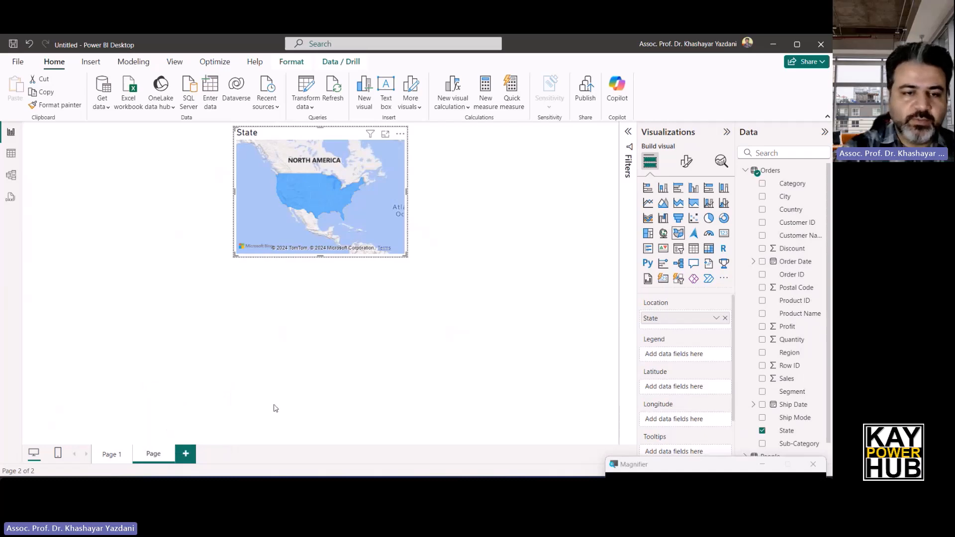
pyautogui.write('T-Map')
pyautogui.press('Return')
pyautogui.press('Return')
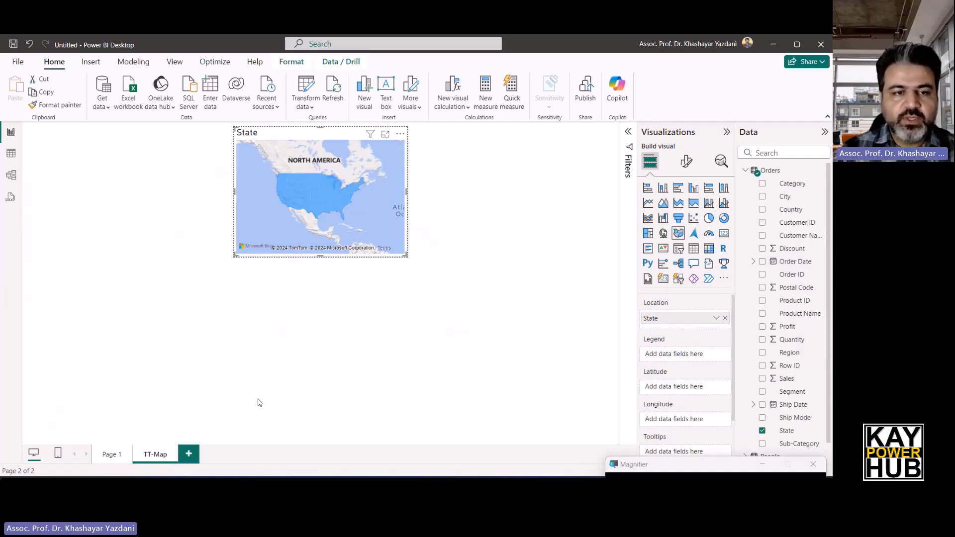
# On Page 1, set the Sum of Sales by Category column chart's tooltip page to TT-Map
pyautogui.click(105, 454)
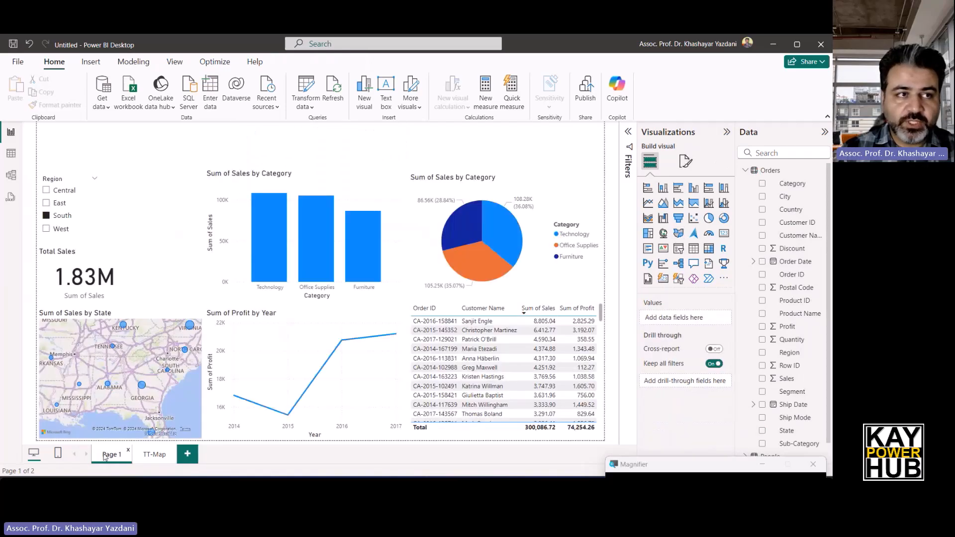
pyautogui.moveTo(321, 203)
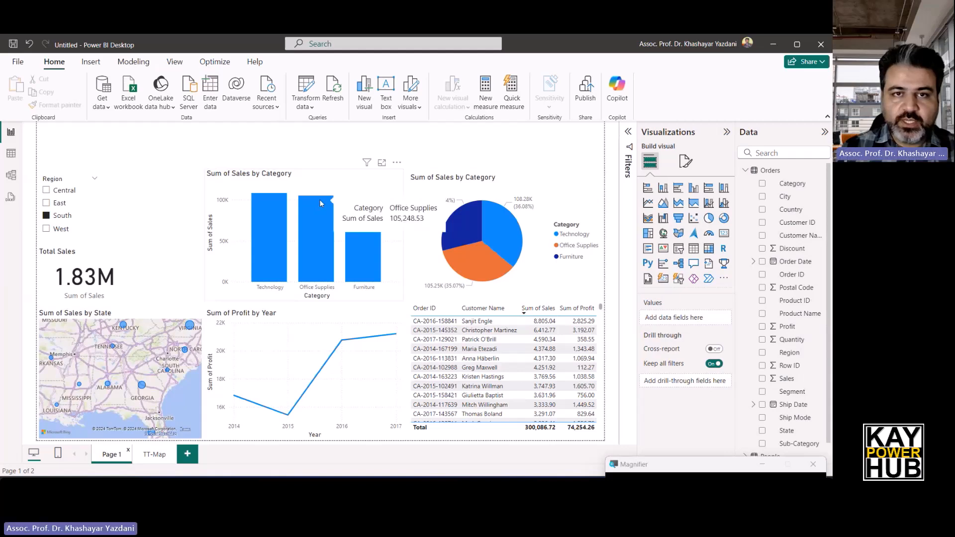
pyautogui.click(341, 176)
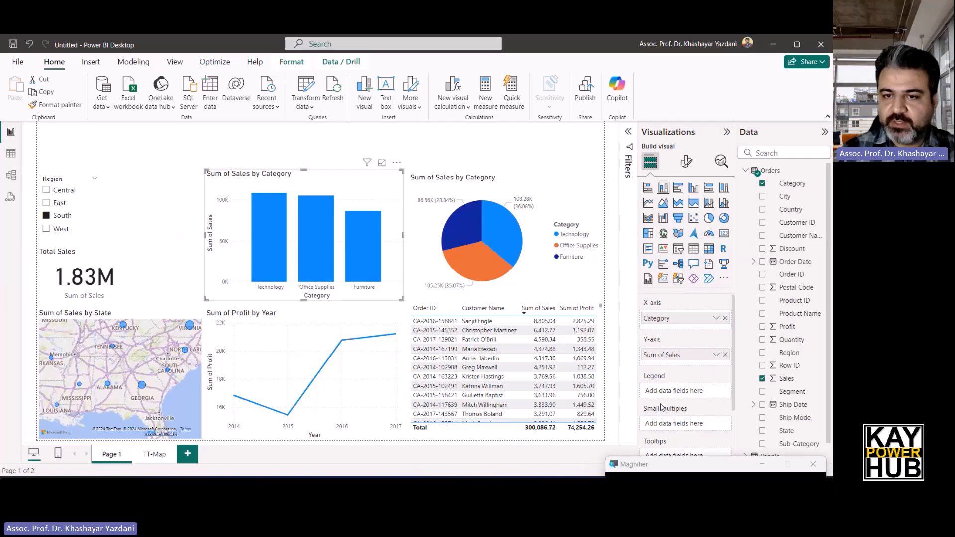
pyautogui.click(686, 163)
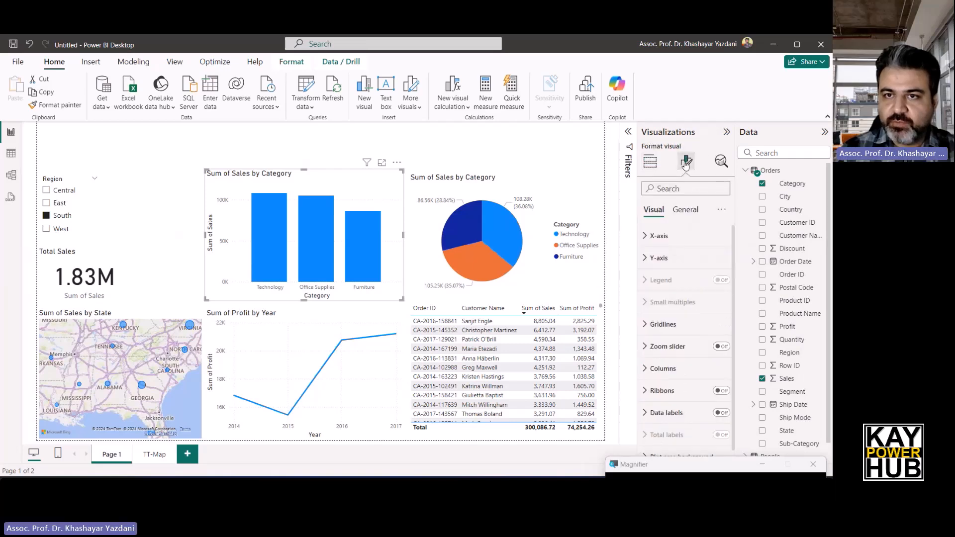
pyautogui.click(692, 211)
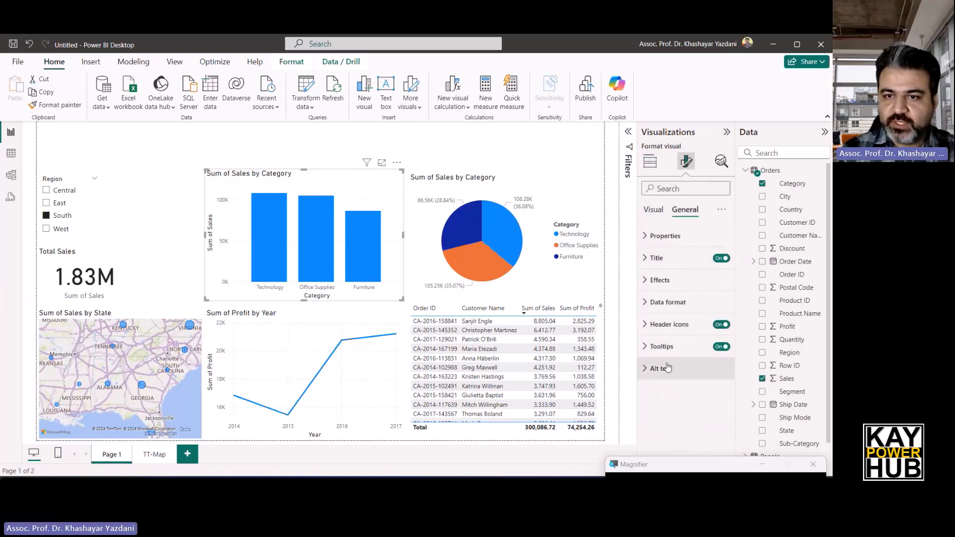
pyautogui.click(645, 347)
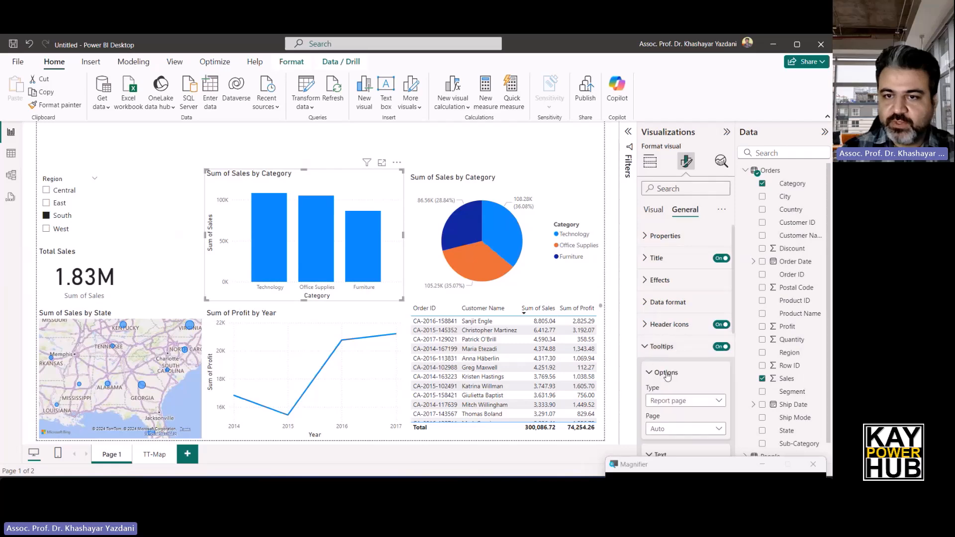
pyautogui.scroll(-3, 667, 366)
pyautogui.click(686, 267)
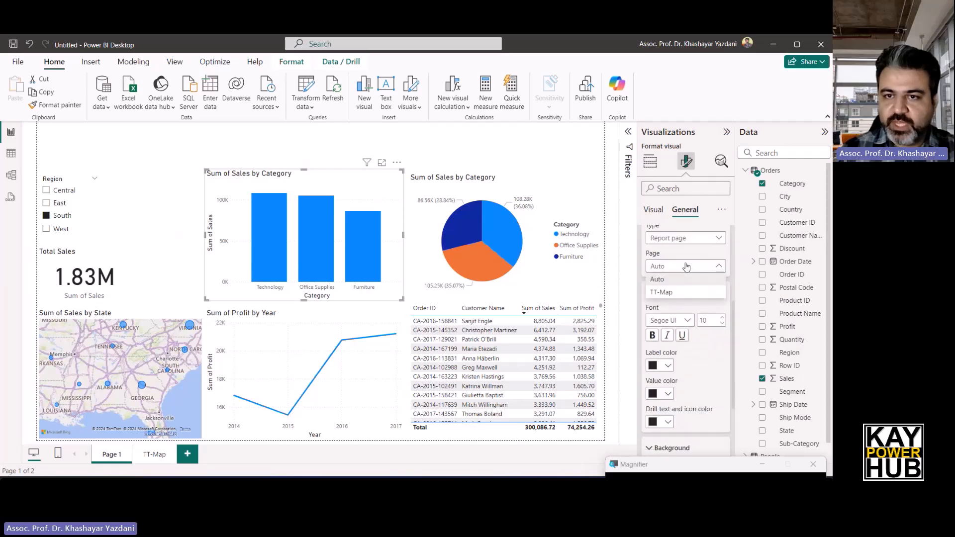
pyautogui.click(676, 293)
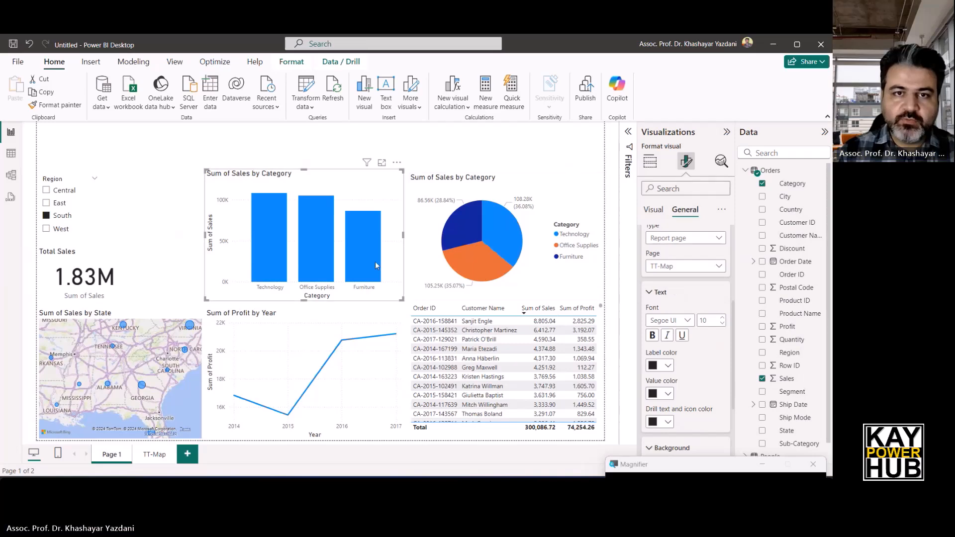
# Clear South in the Region slicer and preview the map tooltip on the category column chart's bars
pyautogui.moveTo(358, 254)
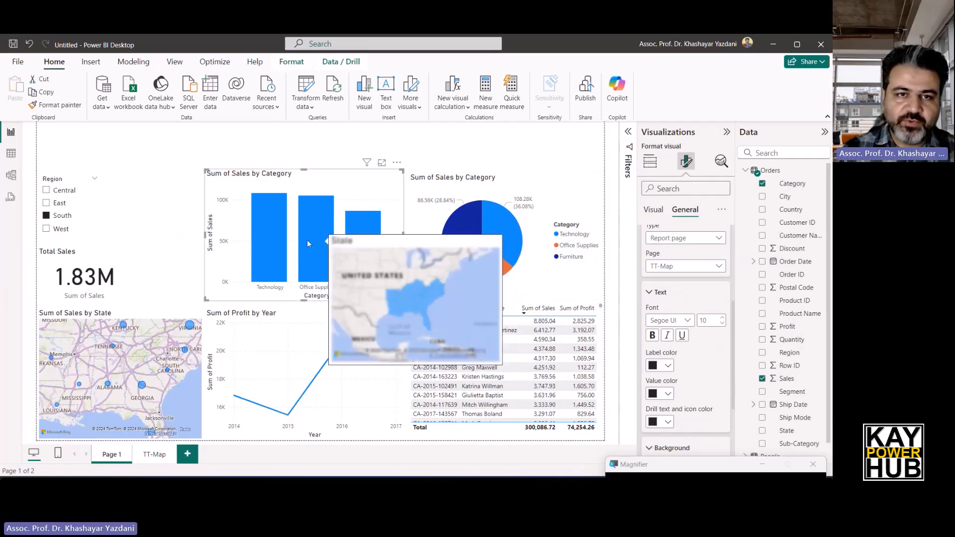
pyautogui.moveTo(304, 240)
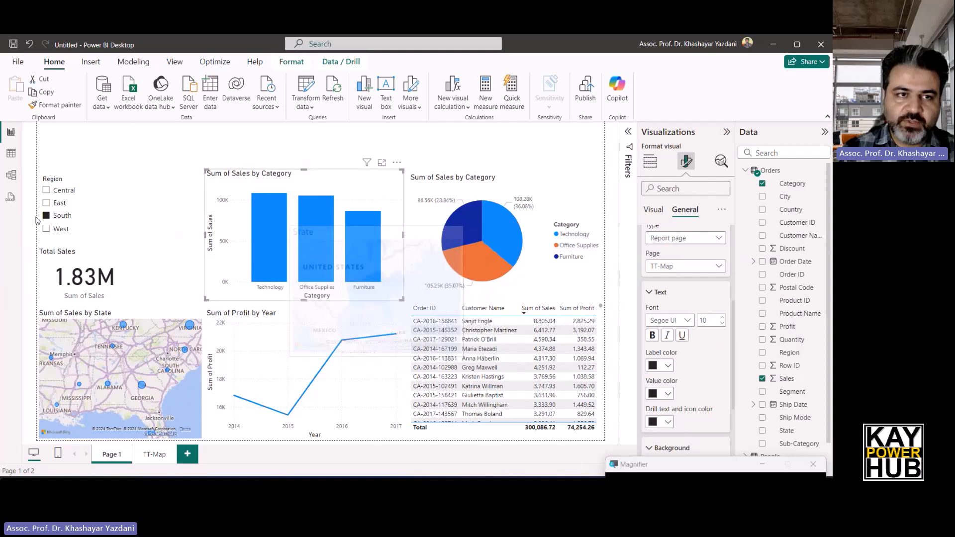
pyautogui.click(51, 222)
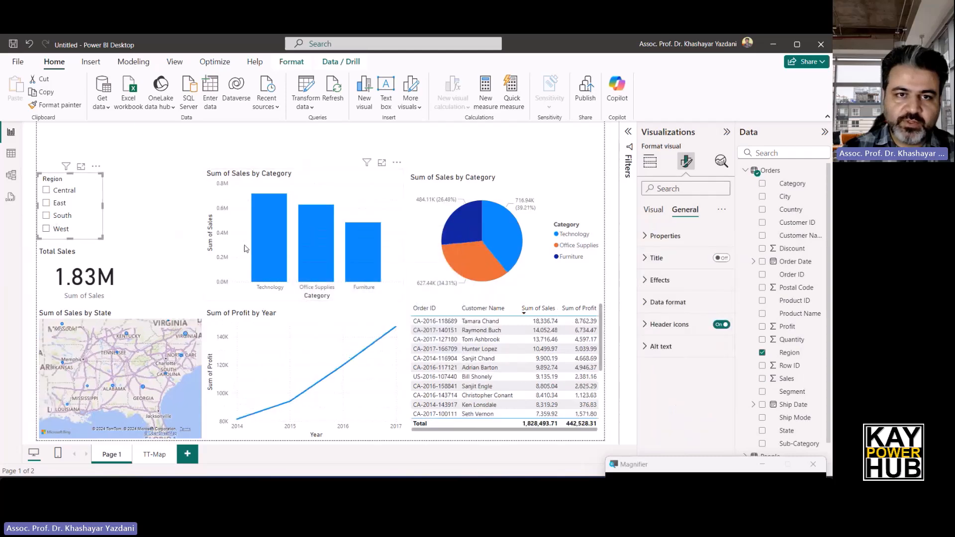
pyautogui.moveTo(268, 231)
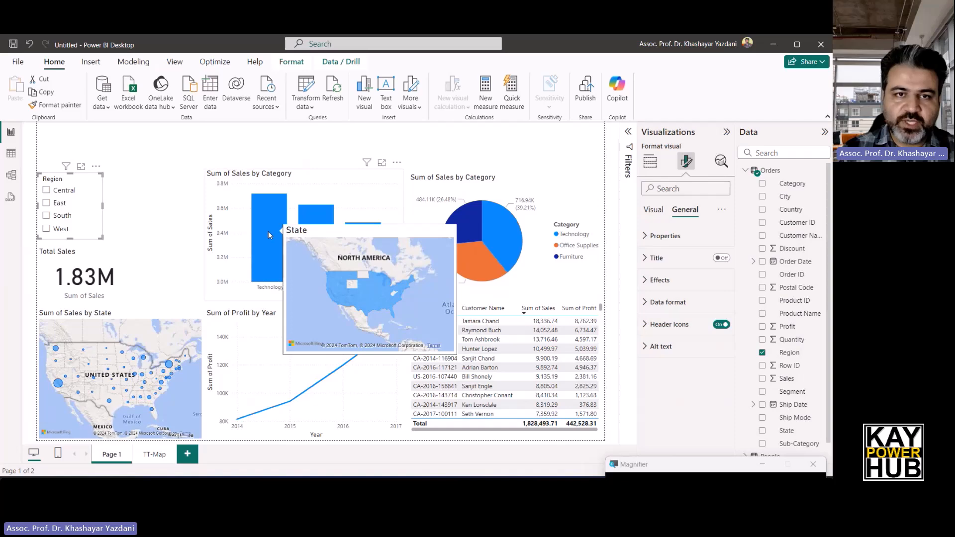
pyautogui.moveTo(303, 222)
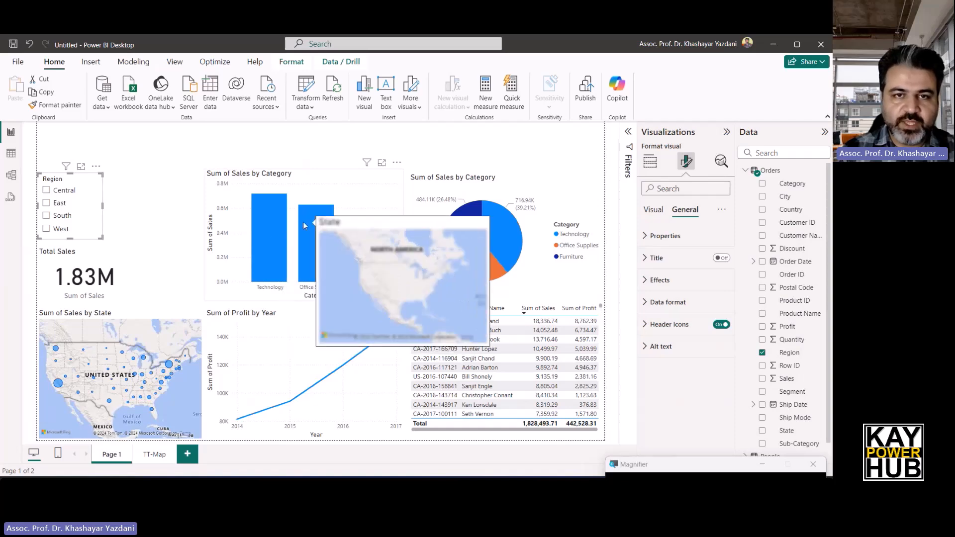
pyautogui.moveTo(374, 239)
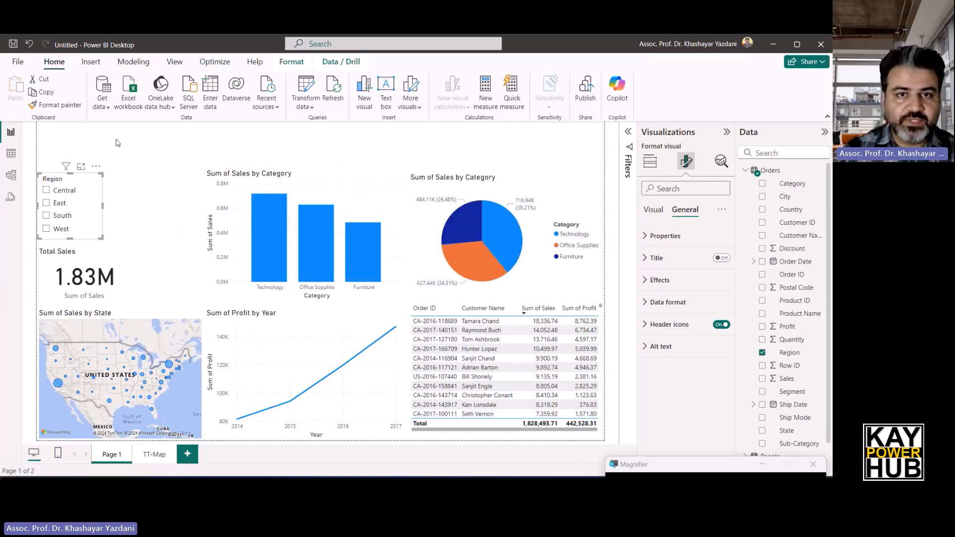
pyautogui.click(120, 185)
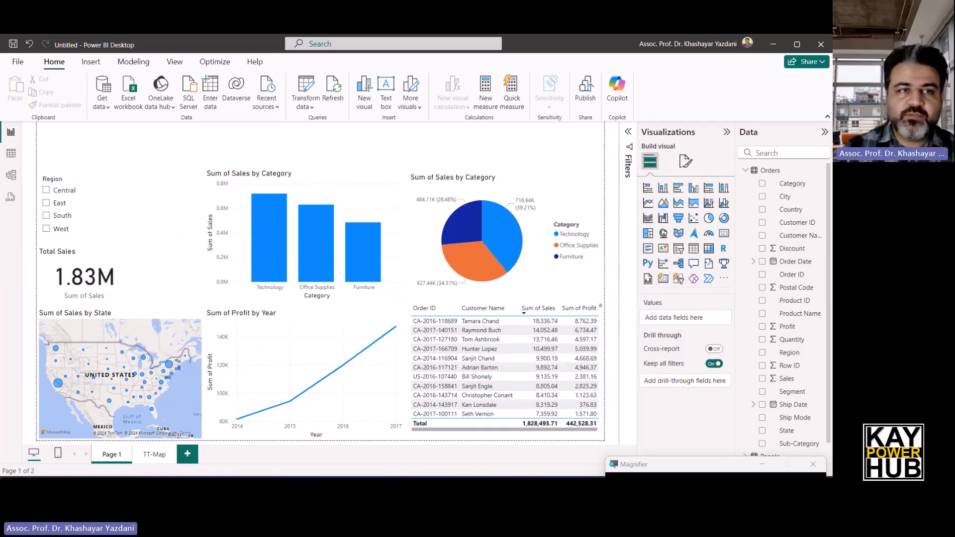
# Add a calculated column to the Orders table and name it Profit or Loss
pyautogui.click(12, 153)
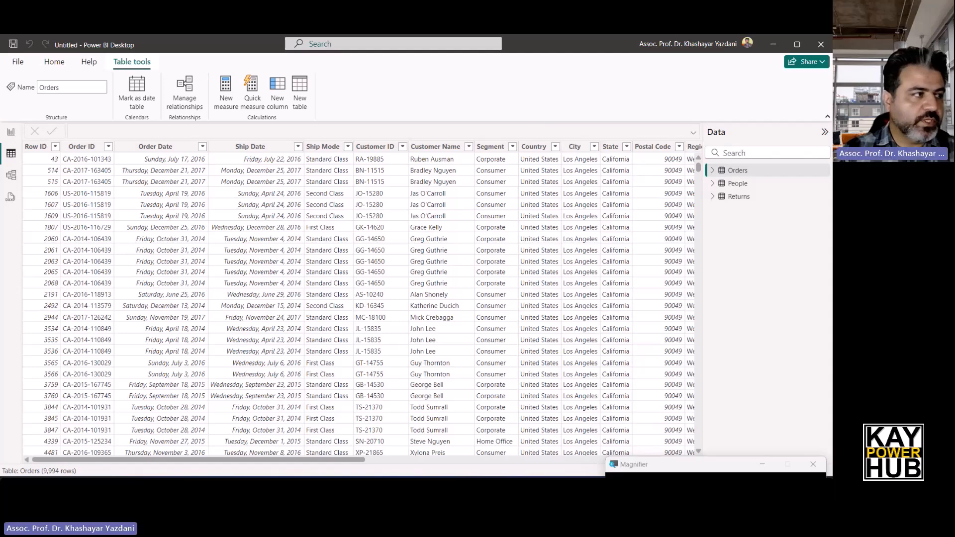
pyautogui.click(278, 89)
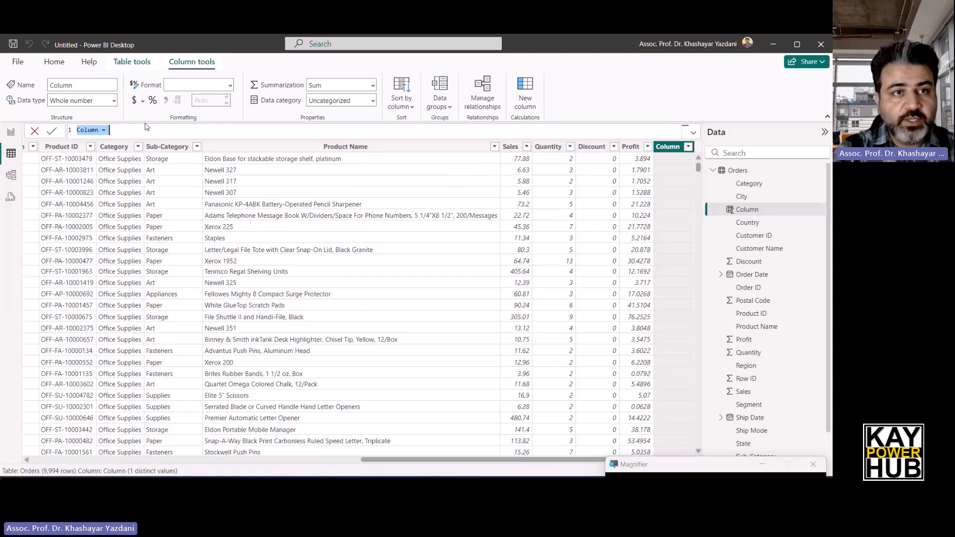
pyautogui.press('BackSpace')
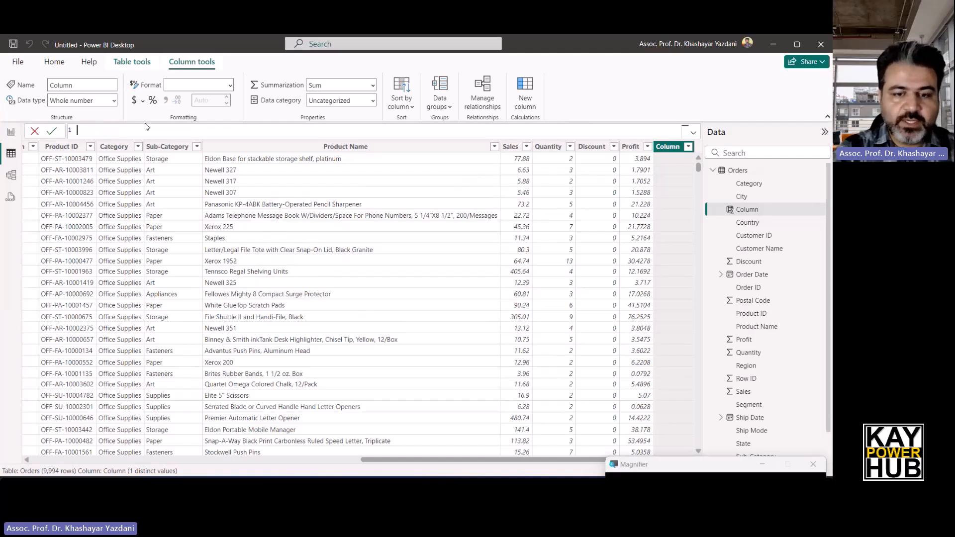
pyautogui.write('Profit or Los')
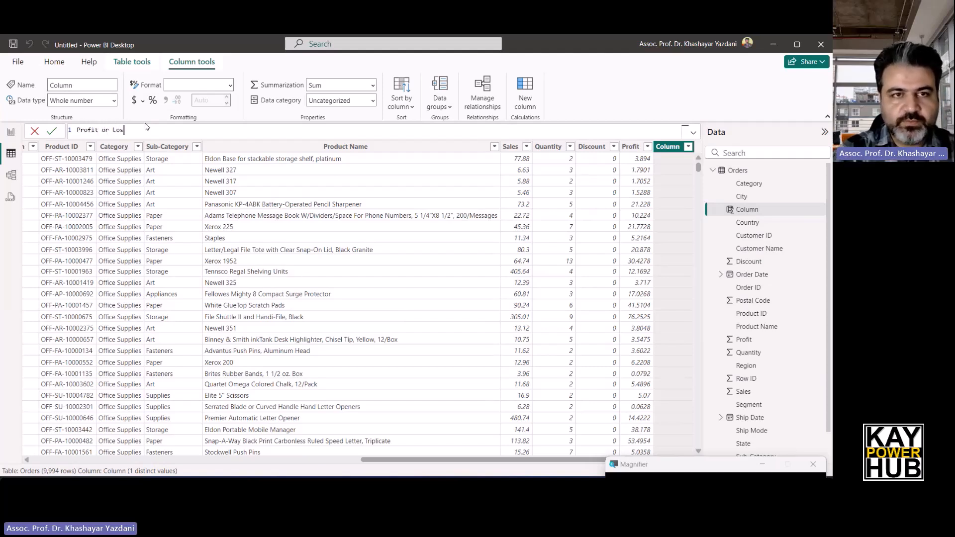
pyautogui.write('s = ')
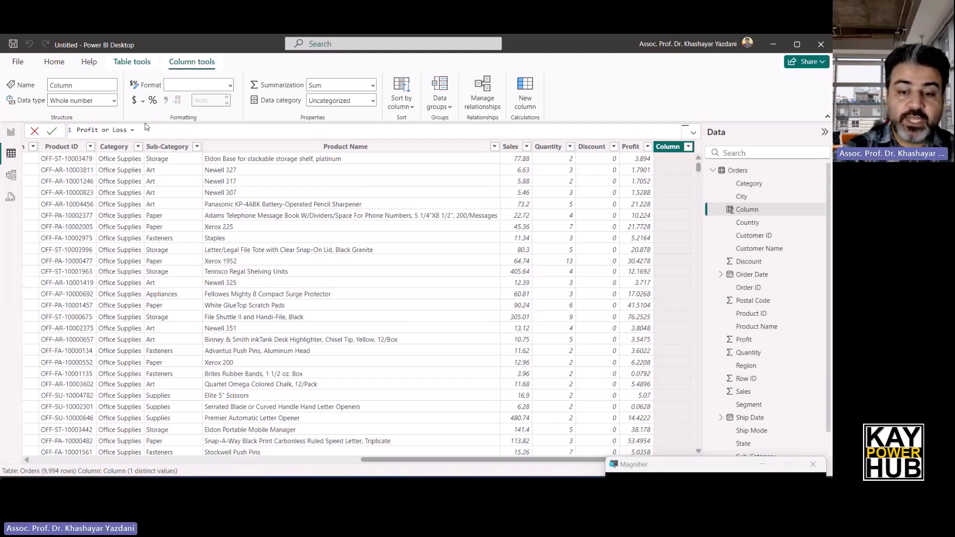
# Define the Profit or Loss column with the formula IF(Orders[Profit]>=0, "Profit", "Loss") and commit it
pyautogui.write('if(')
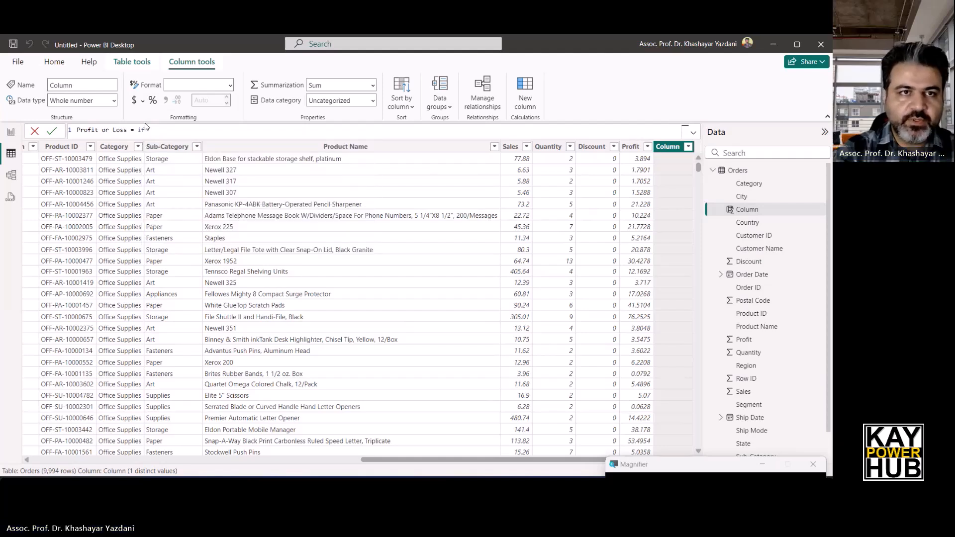
pyautogui.press('Tab')
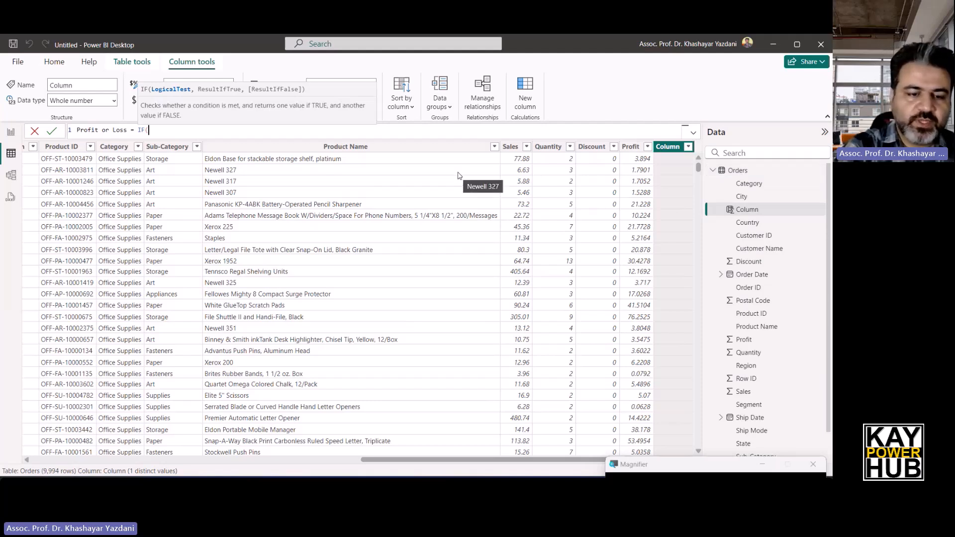
pyautogui.write('order')
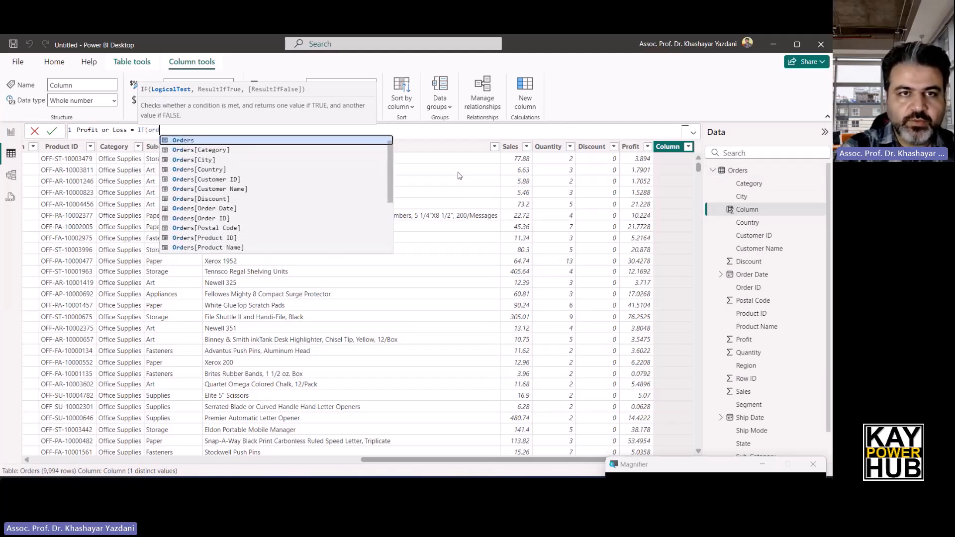
pyautogui.press('Down')
pyautogui.press('Down')
pyautogui.press('Down')
pyautogui.press('Down')
pyautogui.press('Down')
pyautogui.press('Down')
pyautogui.press('Down')
pyautogui.press('Down')
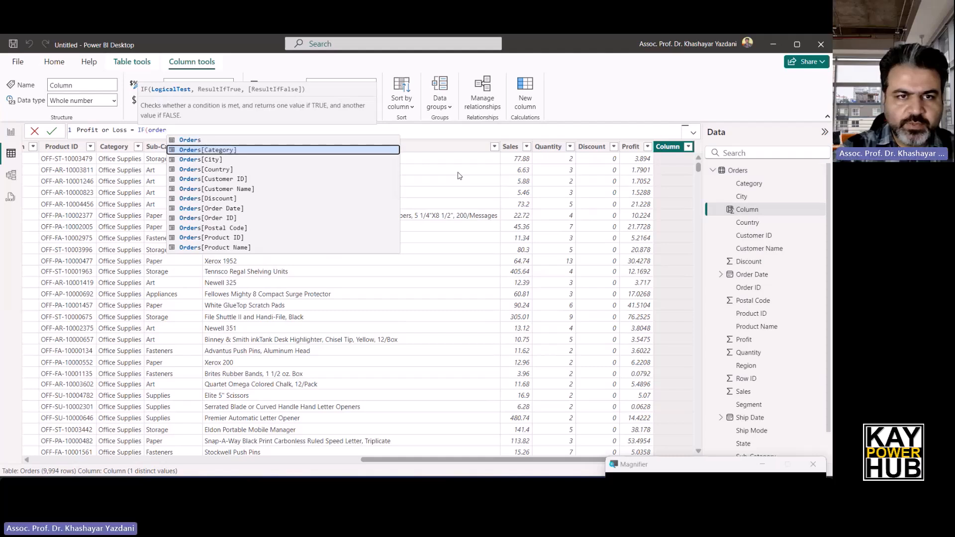
pyautogui.press('Down')
pyautogui.press('Down')
pyautogui.press('Down')
pyautogui.press('Down')
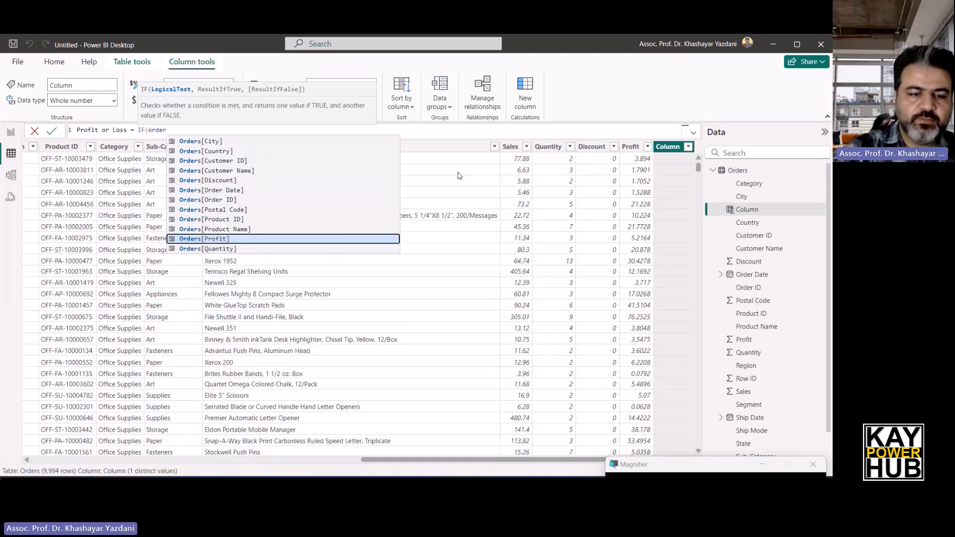
pyautogui.press('Tab')
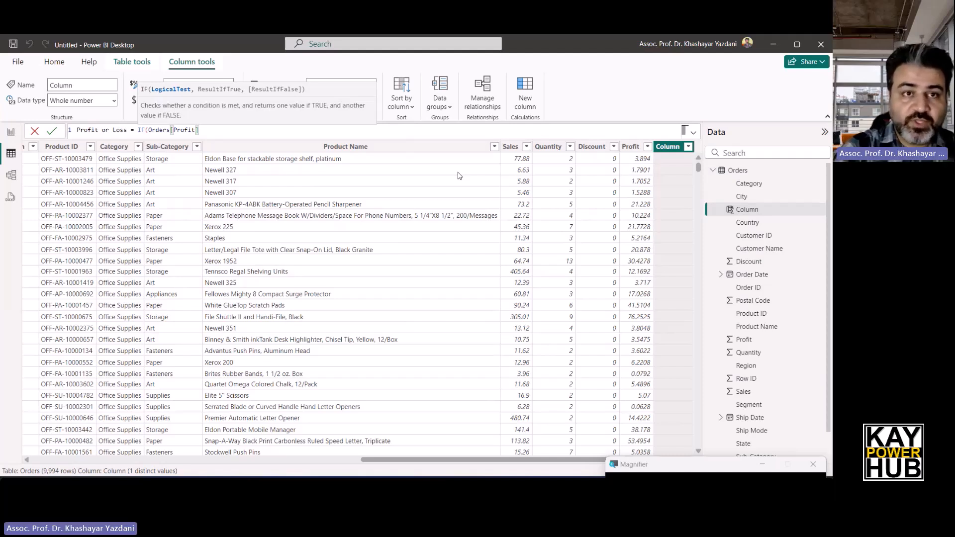
pyautogui.write('>')
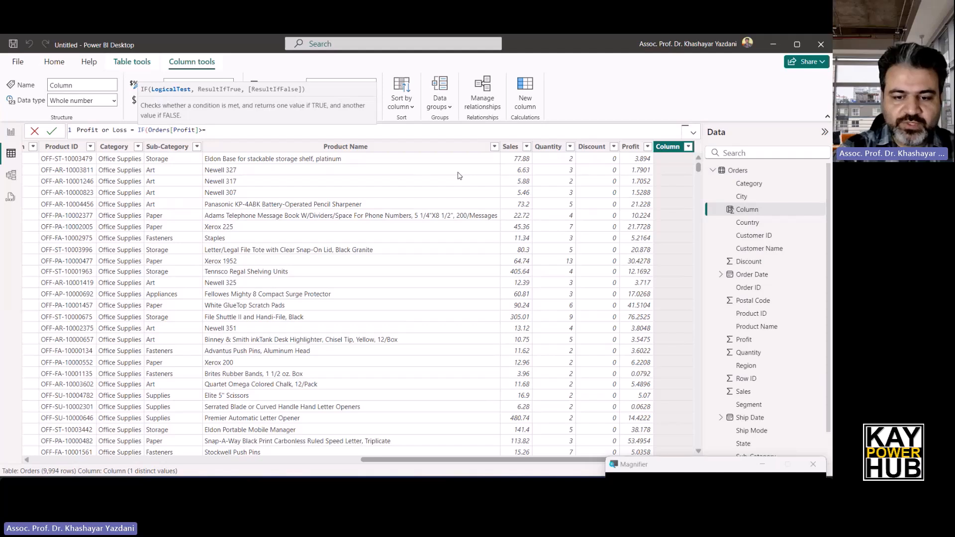
pyautogui.write('=0, "Profit')
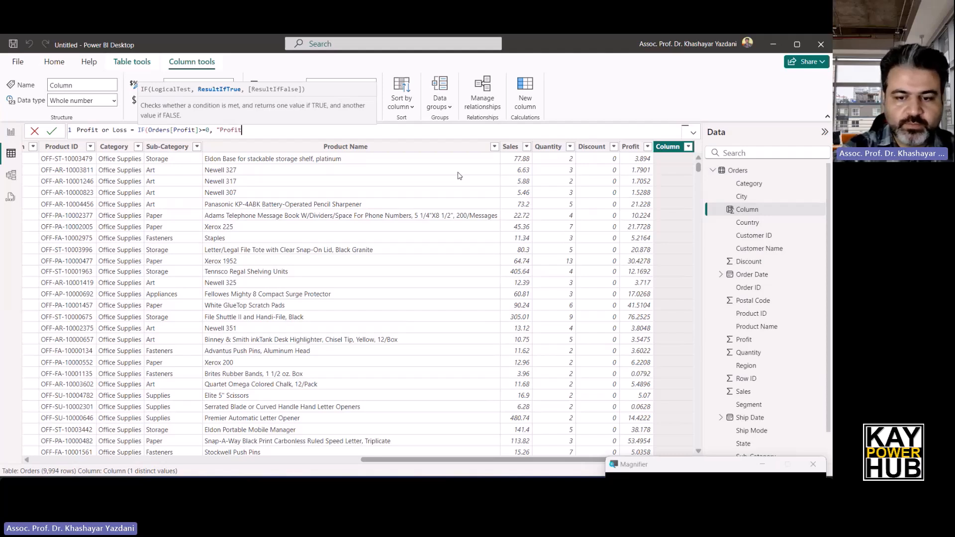
pyautogui.write('",')
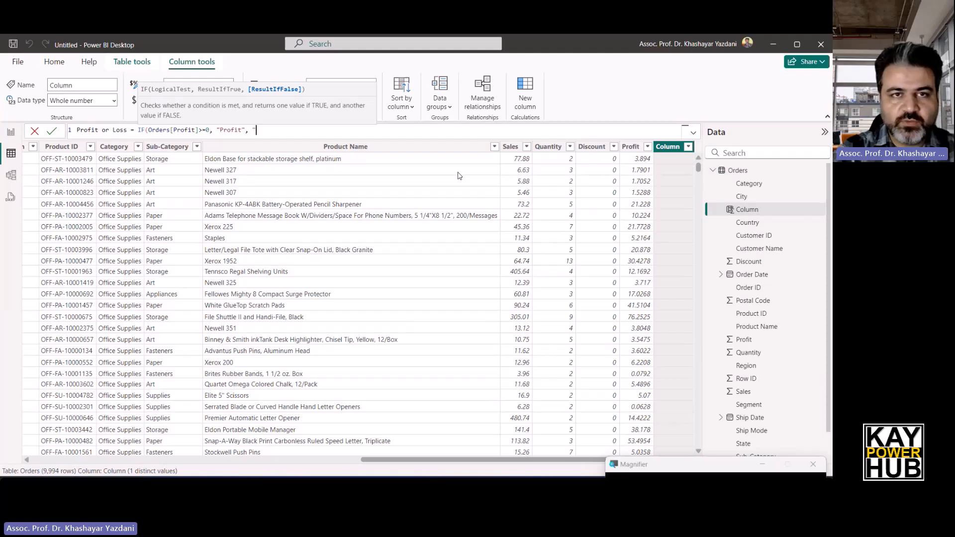
pyautogui.write(' "Los')
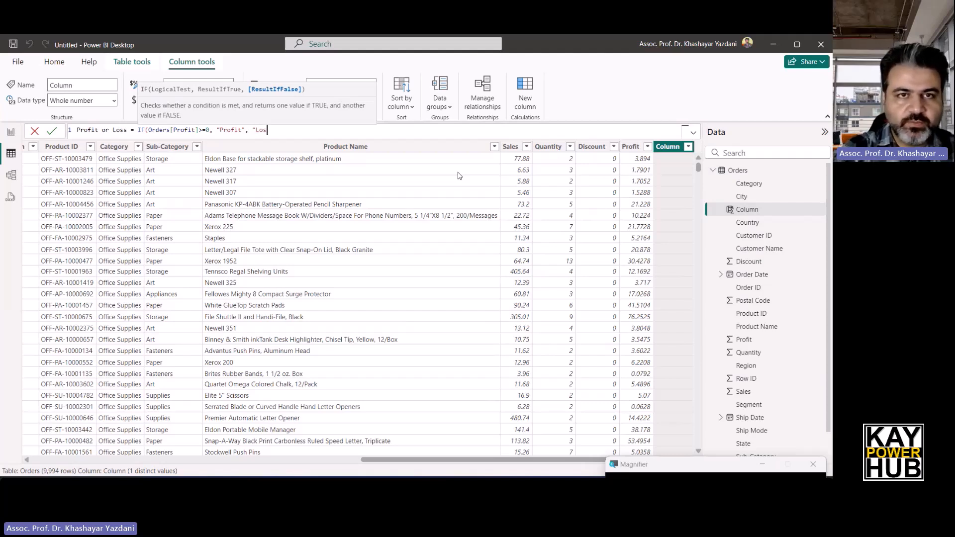
pyautogui.write('s"')
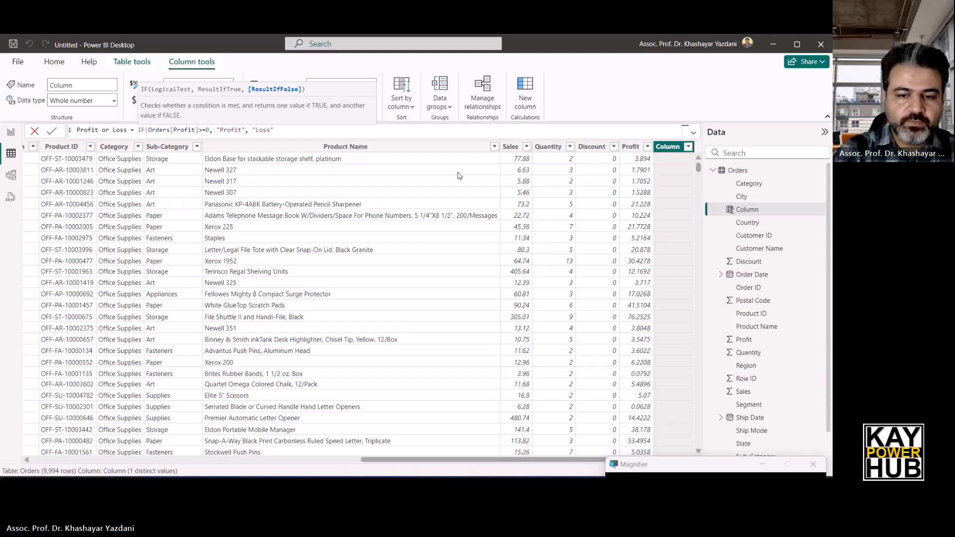
pyautogui.write(')')
pyautogui.press('Return')
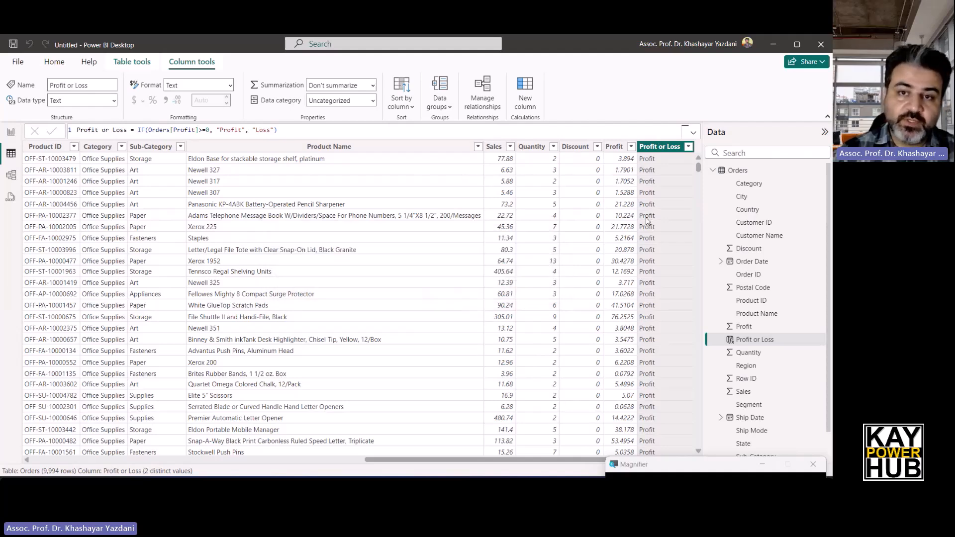
# Check the Profit or Loss labels against the Profit values across the Orders table rows
pyautogui.scroll(-10, 653, 219)
pyautogui.scroll(-20, 653, 217)
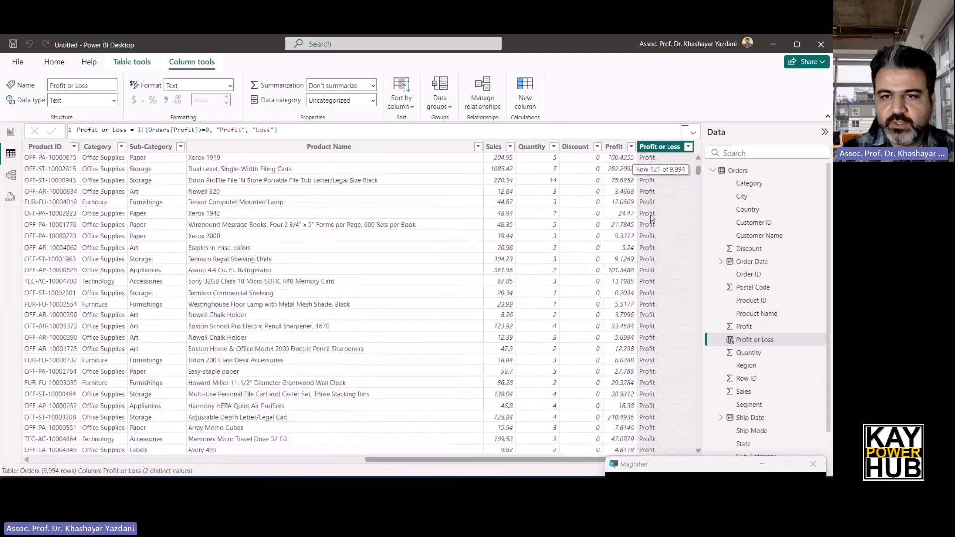
pyautogui.scroll(-15, 651, 217)
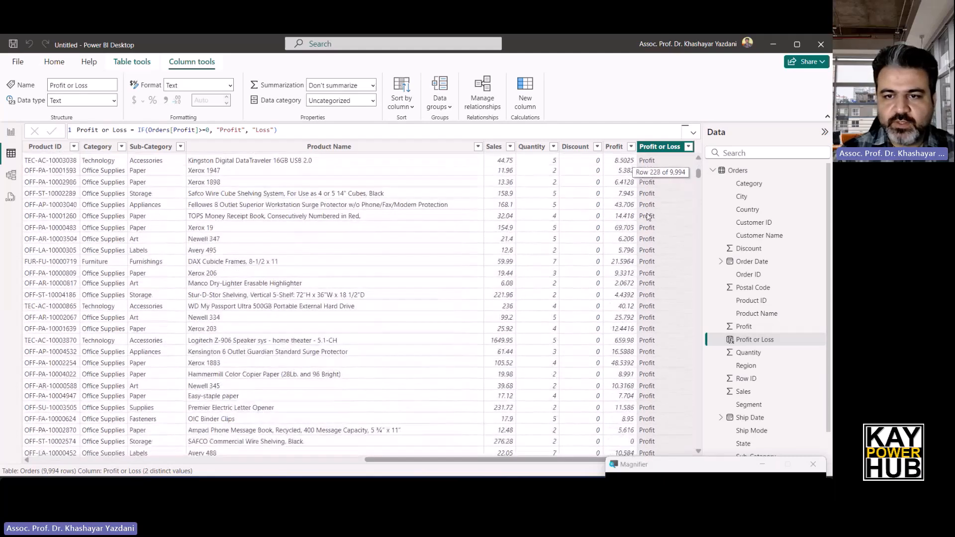
pyautogui.scroll(16, 652, 214)
pyautogui.scroll(20, 650, 214)
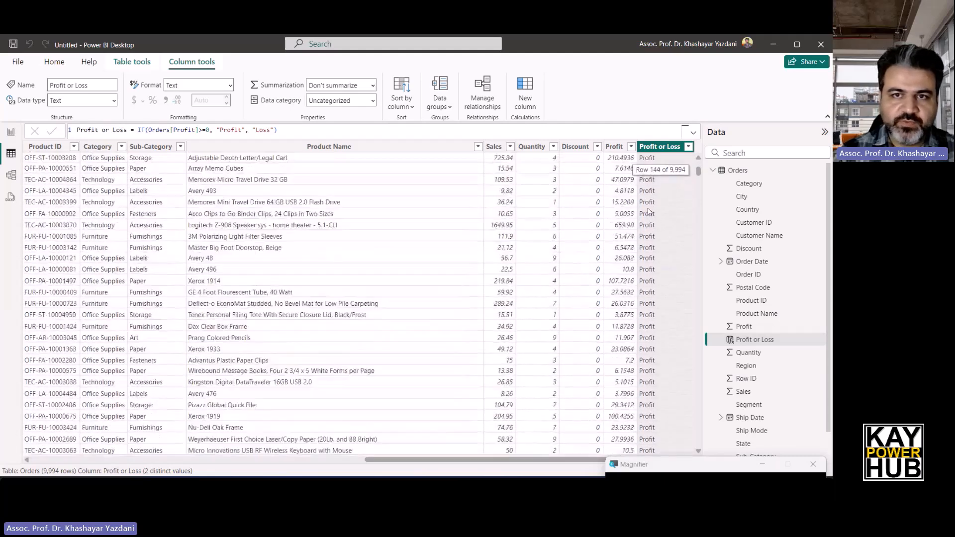
# Add a new report page and insert a pie chart with Profit or Loss as its legend
pyautogui.scroll(6, 647, 208)
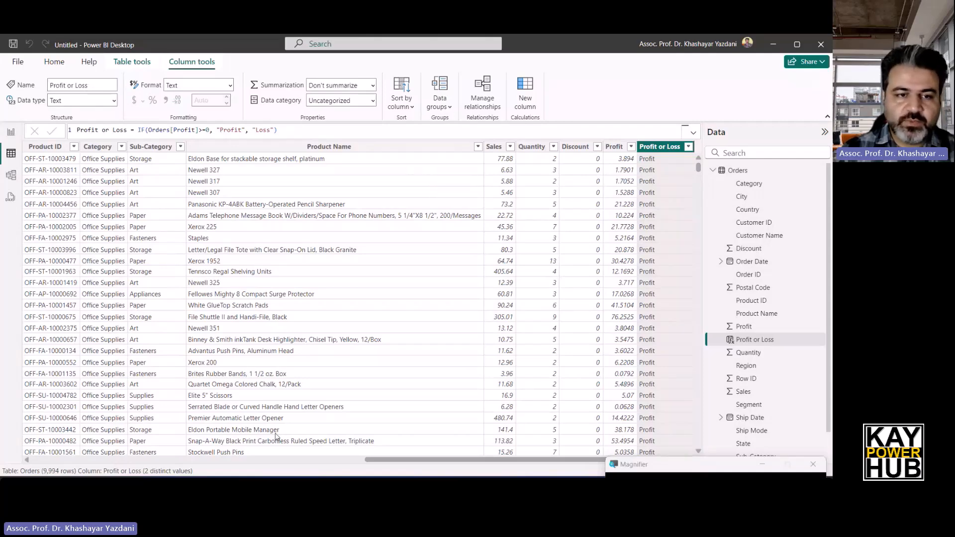
pyautogui.click(7, 134)
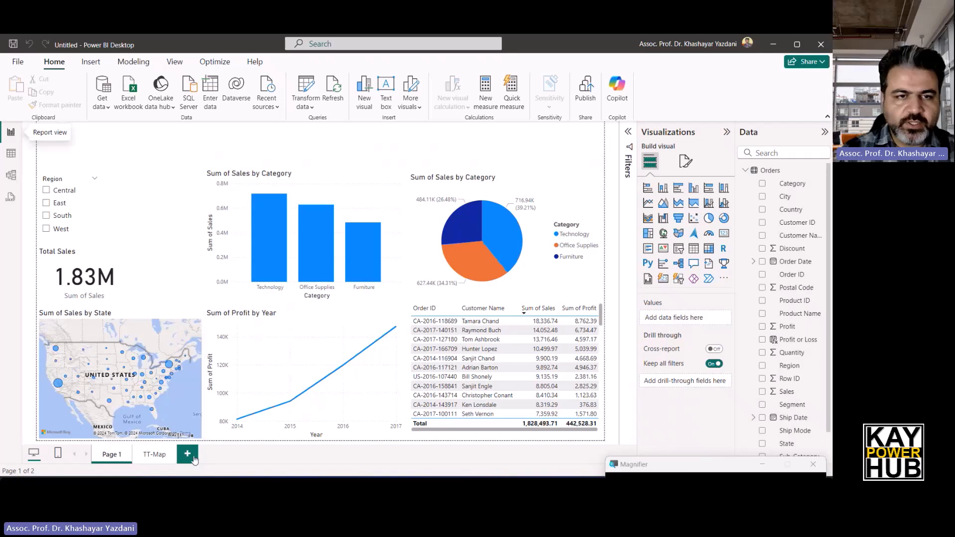
pyautogui.click(194, 458)
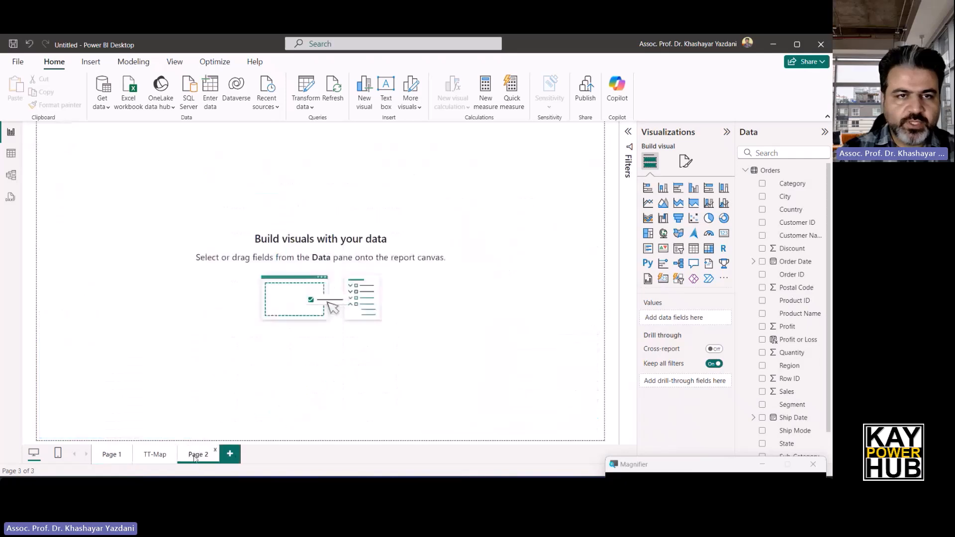
pyautogui.click(709, 219)
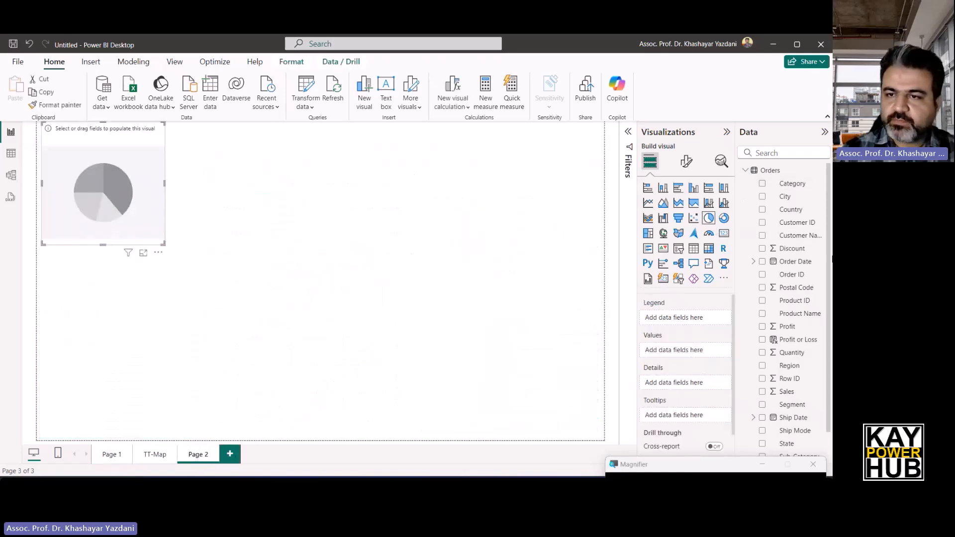
pyautogui.moveTo(793, 339); pyautogui.dragTo(695, 318)
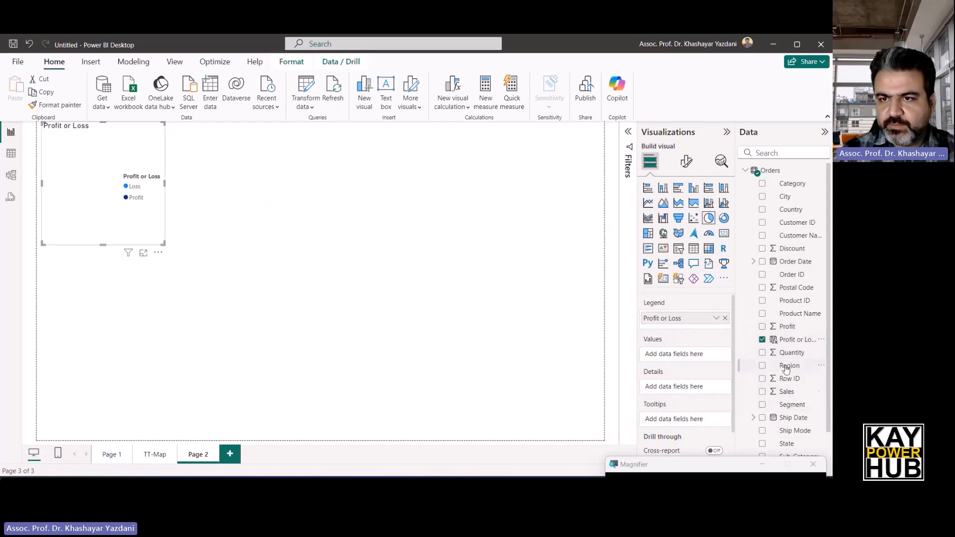
# Try Profit as the pie chart's values and replace it with the count of Profit or Loss
pyautogui.moveTo(789, 327); pyautogui.dragTo(683, 355)
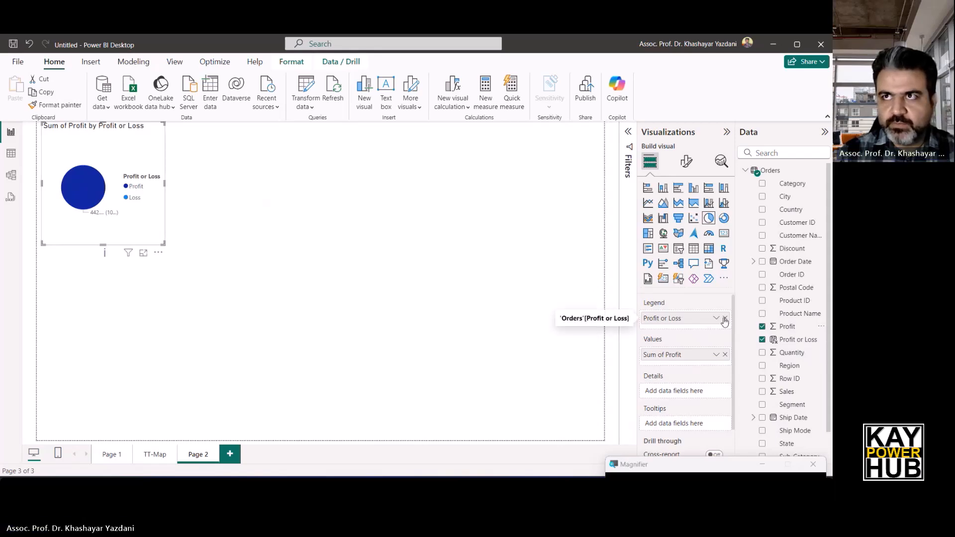
pyautogui.click(726, 354)
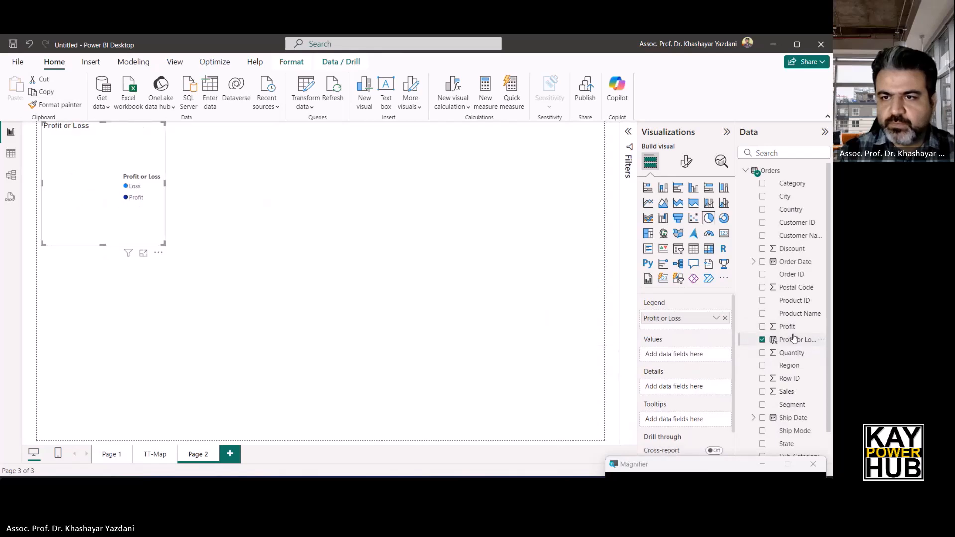
pyautogui.moveTo(791, 340); pyautogui.dragTo(703, 356)
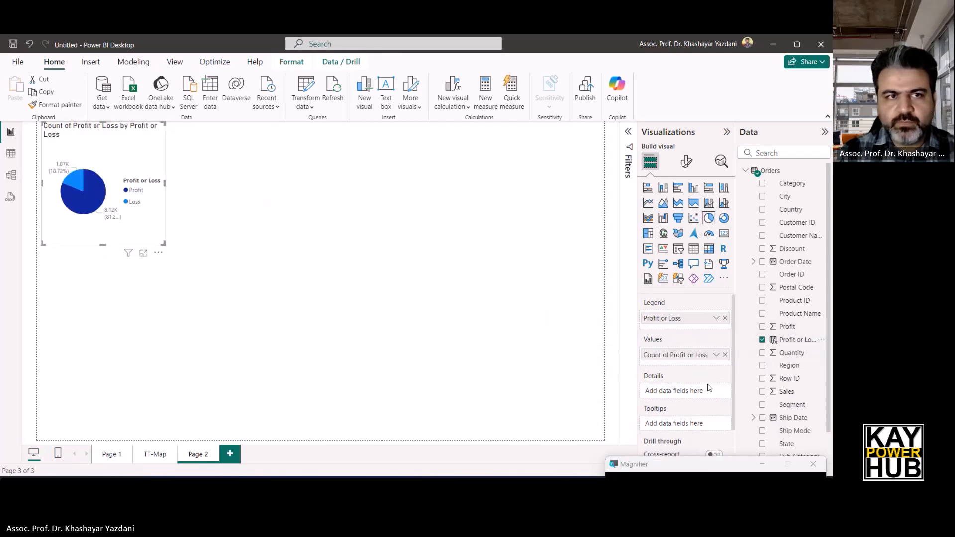
# Enlarge the Profit or Loss pie chart and move it slightly in from the corner of Page 2
pyautogui.moveTo(164, 243); pyautogui.dragTo(337, 362)
pyautogui.moveTo(272, 166); pyautogui.dragTo(293, 200)
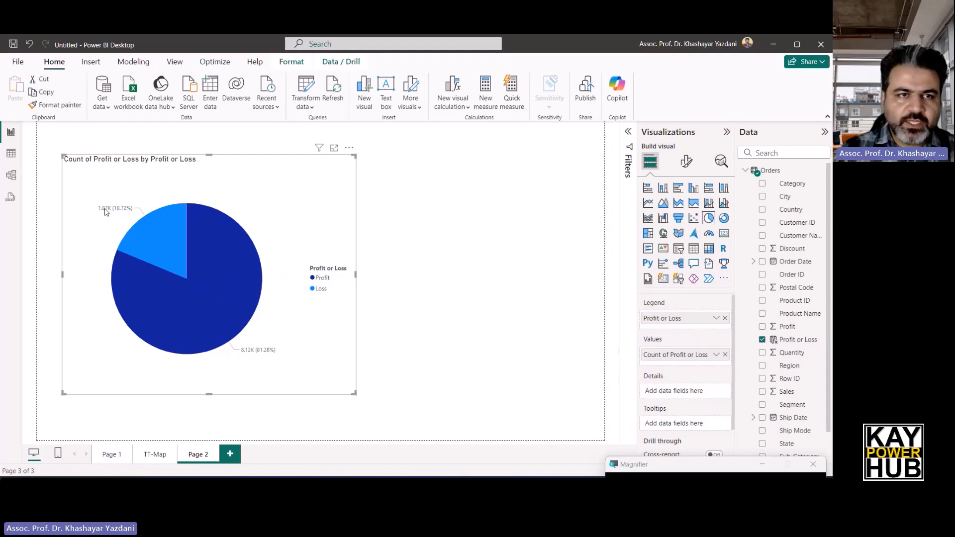
pyautogui.moveTo(124, 213)
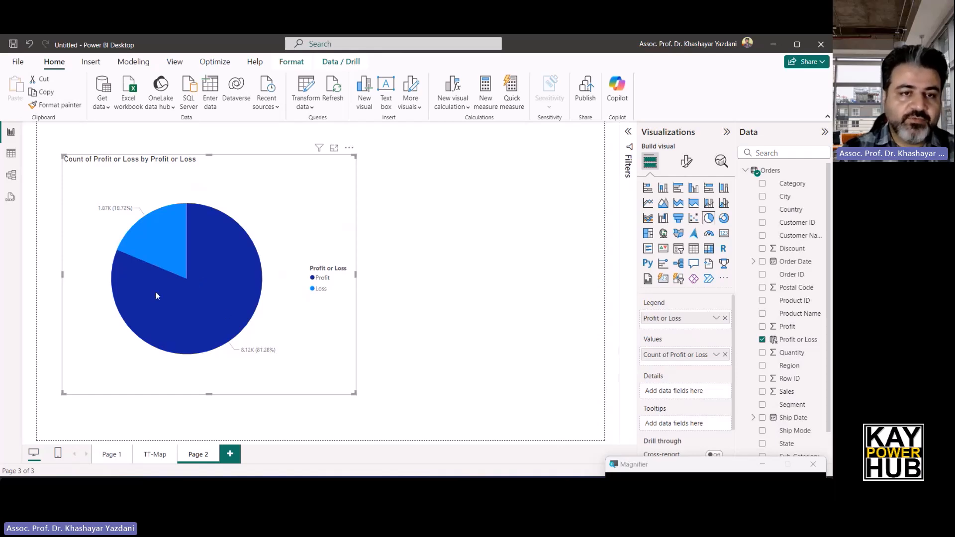
# Return to the Page 1 report and start a new measure in the Orders table named Average Sales
pyautogui.click(115, 457)
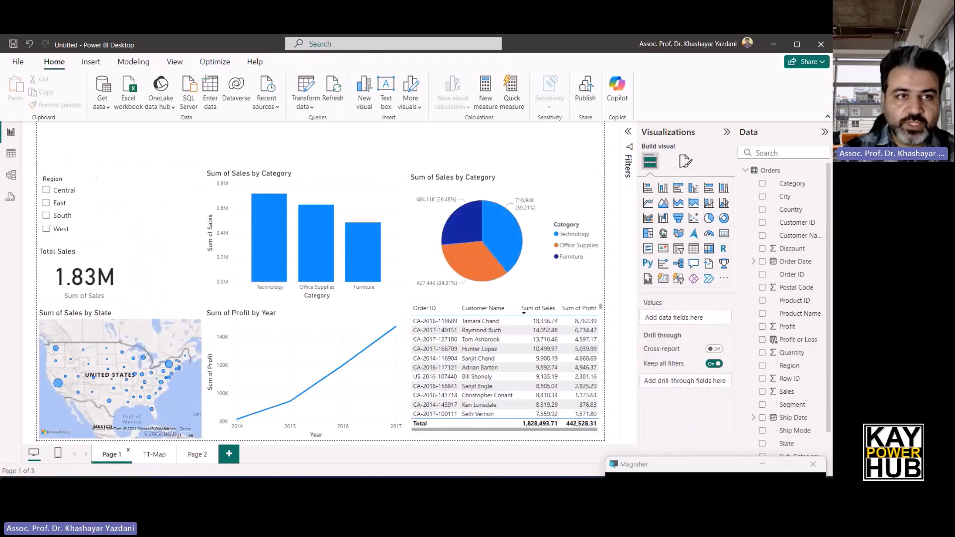
pyautogui.click(11, 155)
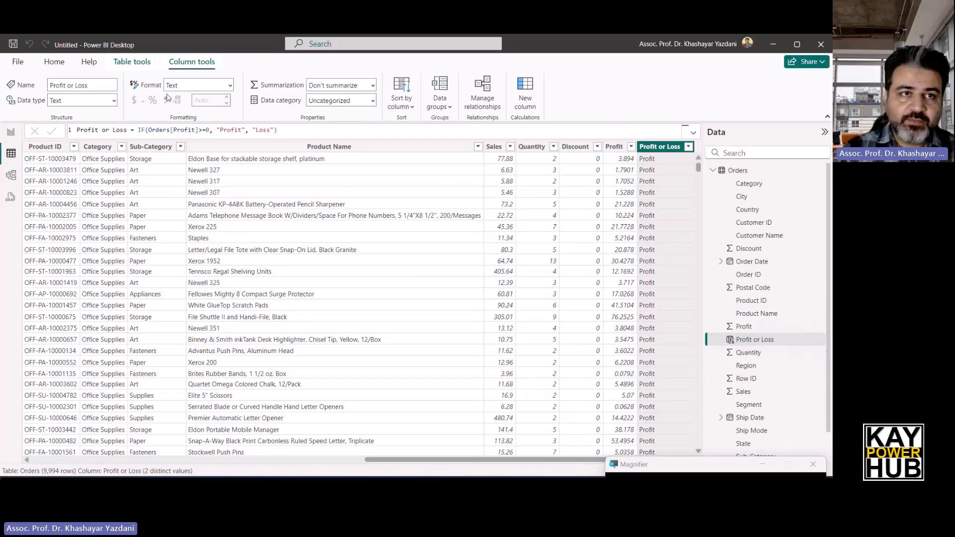
pyautogui.click(9, 136)
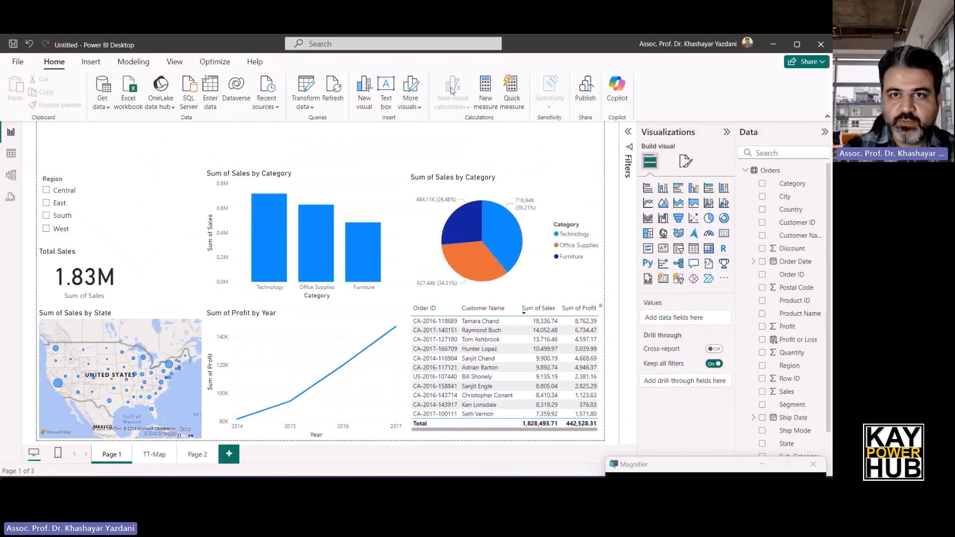
pyautogui.click(490, 103)
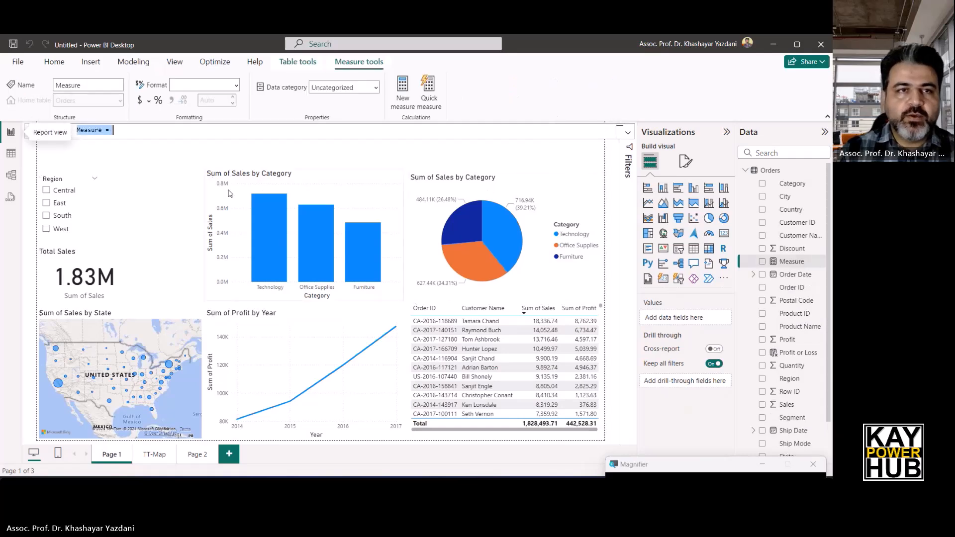
pyautogui.write('Aver')
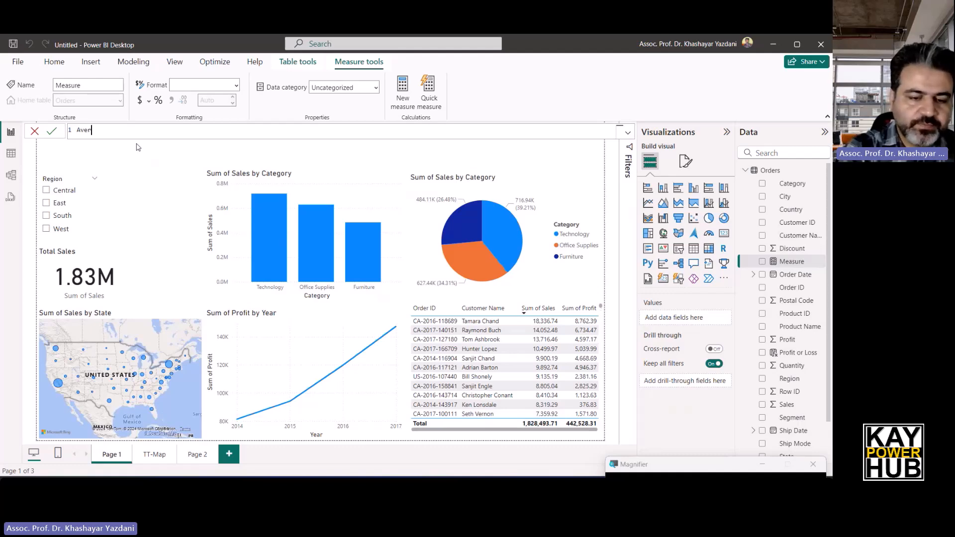
pyautogui.write('age Sa')
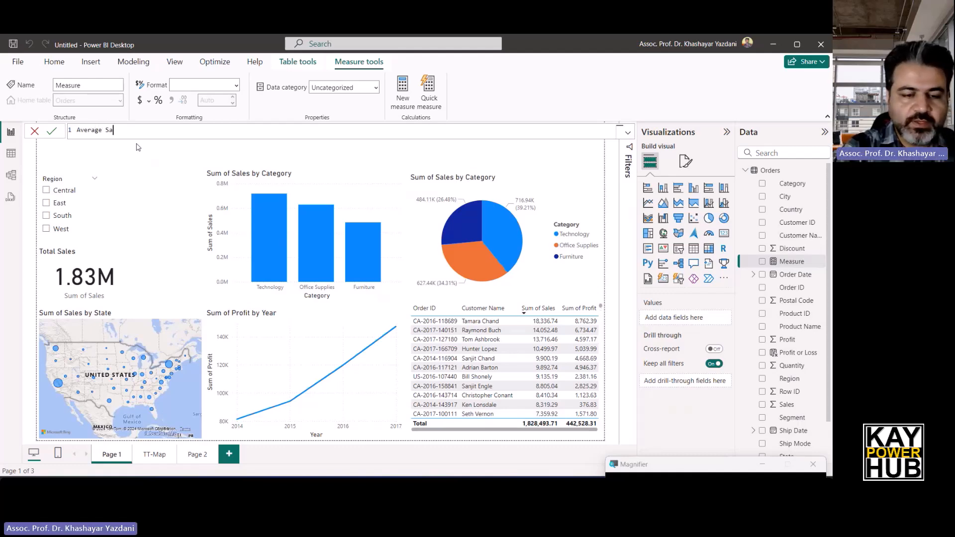
pyautogui.write('les')
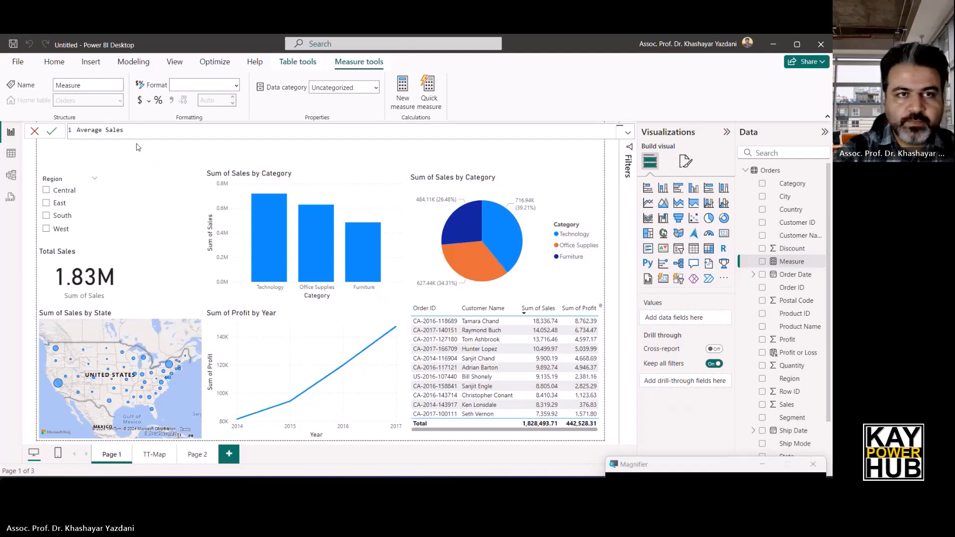
pyautogui.write(' = ')
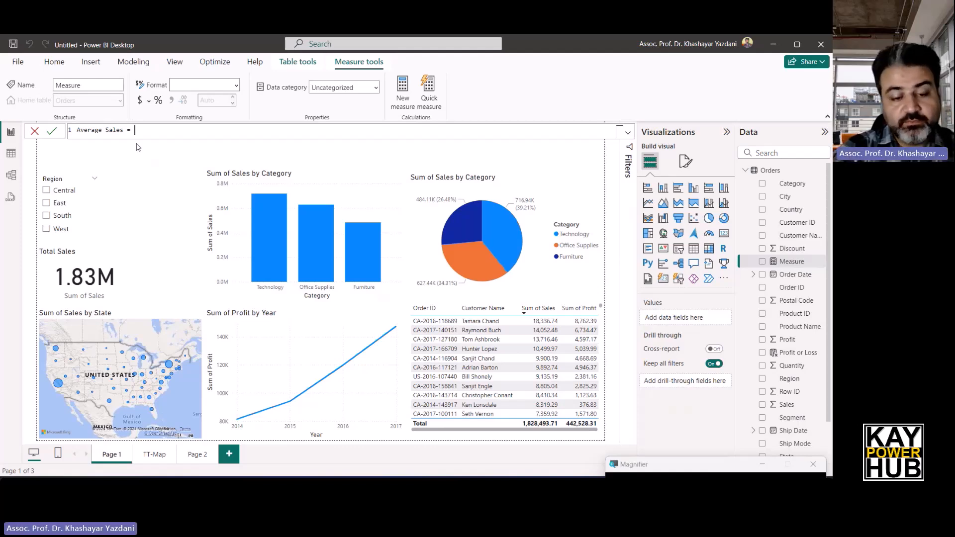
# Define the Average Sales measure as AVERAGE(Orders[Sales]) and commit it
pyautogui.write('av')
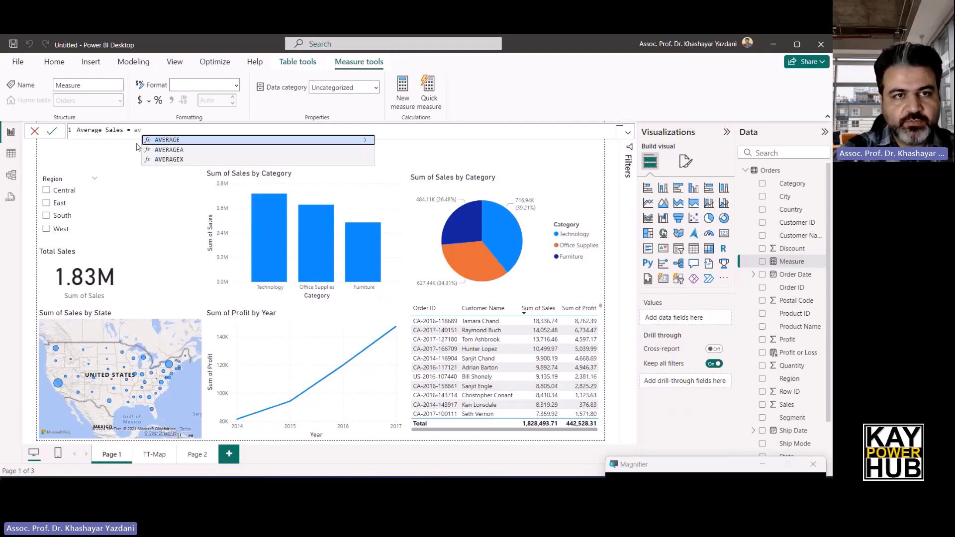
pyautogui.press('Tab')
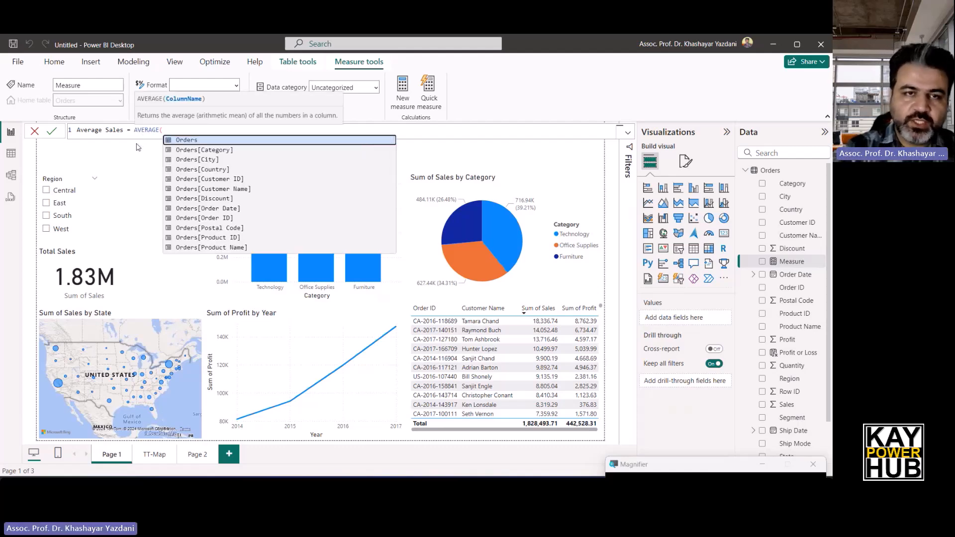
pyautogui.write('order')
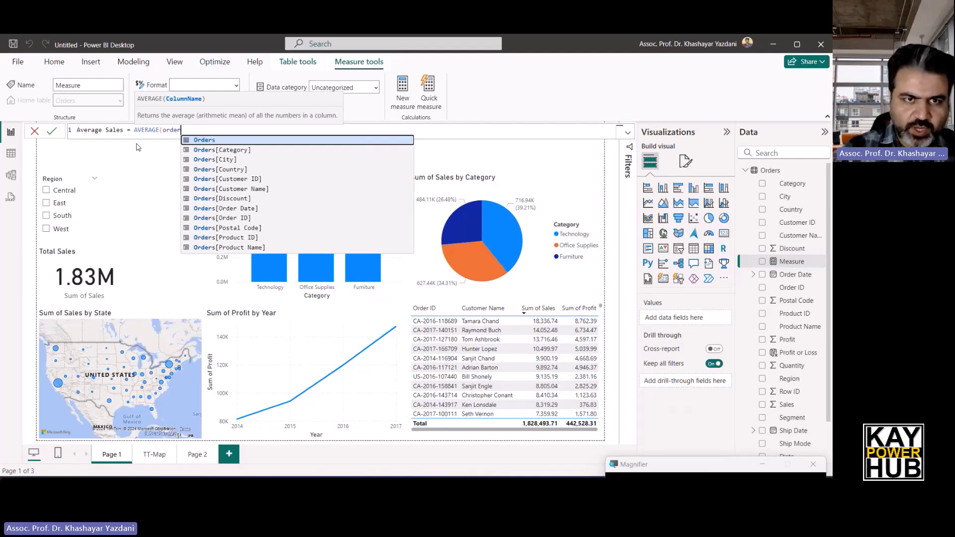
pyautogui.scroll(-2, 244, 181)
pyautogui.scroll(-1, 247, 242)
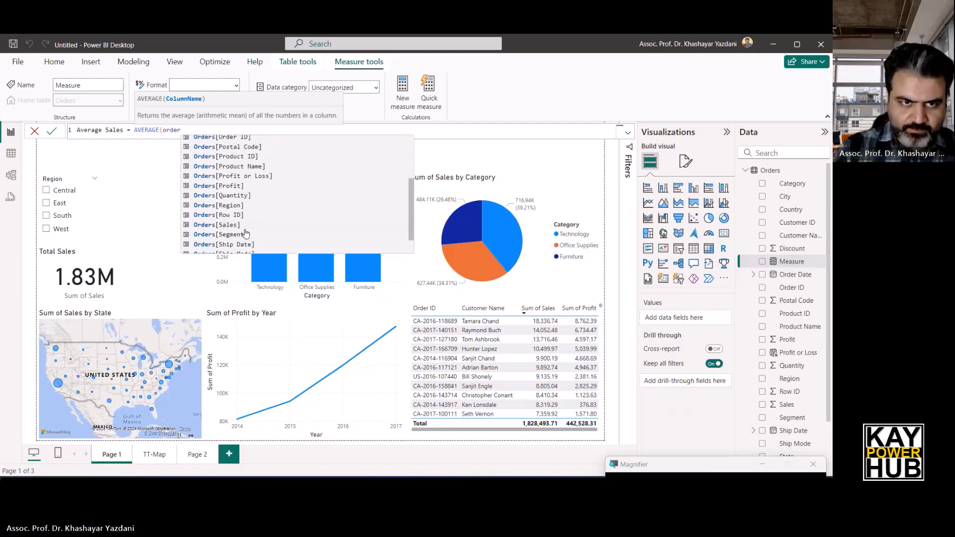
pyautogui.click(234, 226)
pyautogui.write(')')
pyautogui.press('Return')
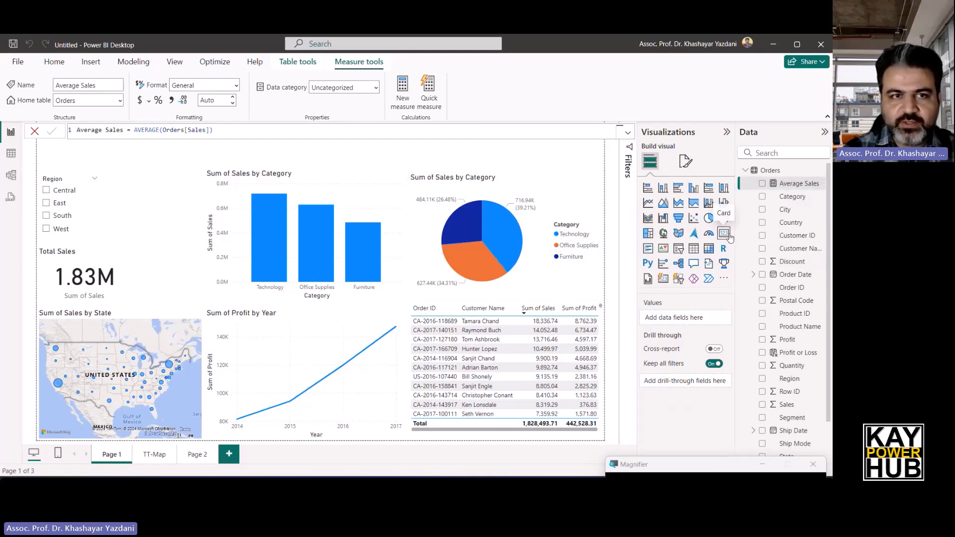
# Add a card visual showing the Average Sales measure and place it beside the Total Sales card
pyautogui.click(727, 235)
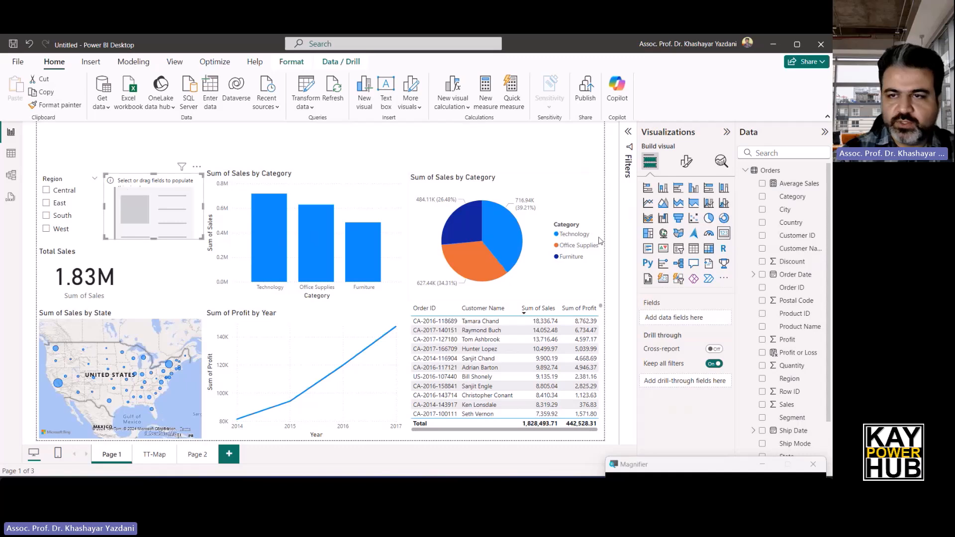
pyautogui.moveTo(796, 184); pyautogui.dragTo(702, 319)
pyautogui.moveTo(107, 175); pyautogui.dragTo(174, 271)
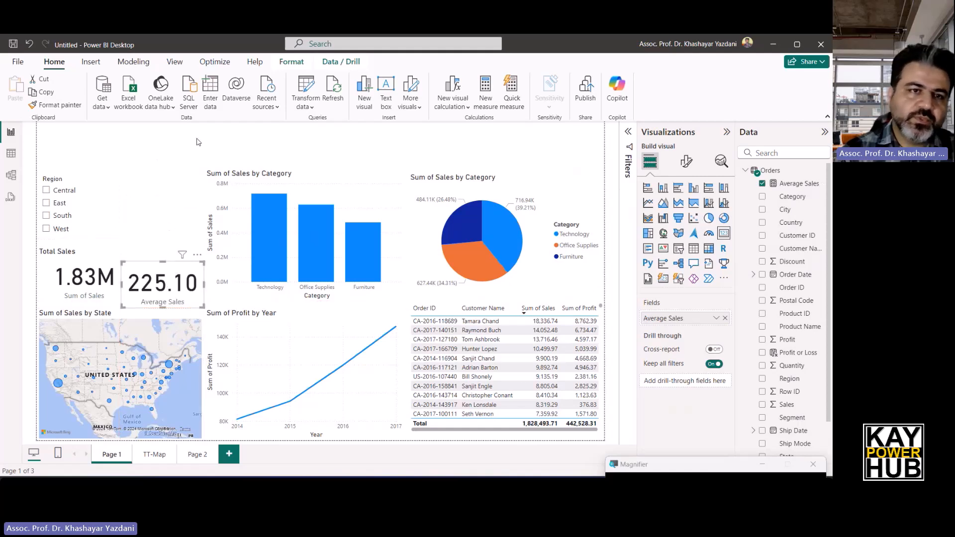
# Extend the Average Sales card slightly upward to line it up with the Total Sales card
pyautogui.click(244, 148)
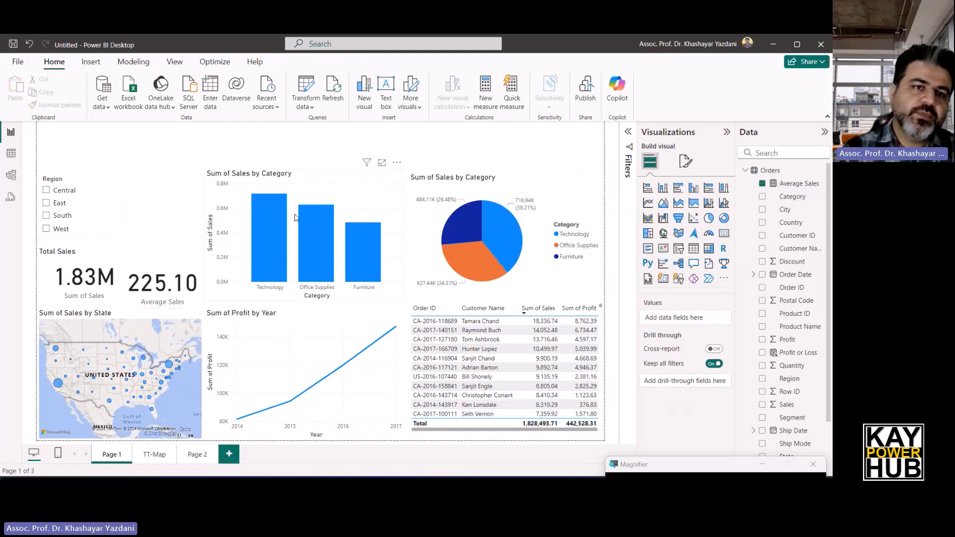
pyautogui.click(156, 271)
pyautogui.moveTo(164, 262)
pyautogui.mouseDown()
pyautogui.moveTo(167, 248)
pyautogui.moveTo(165, 256)
pyautogui.mouseUp()
pyautogui.click(299, 143)
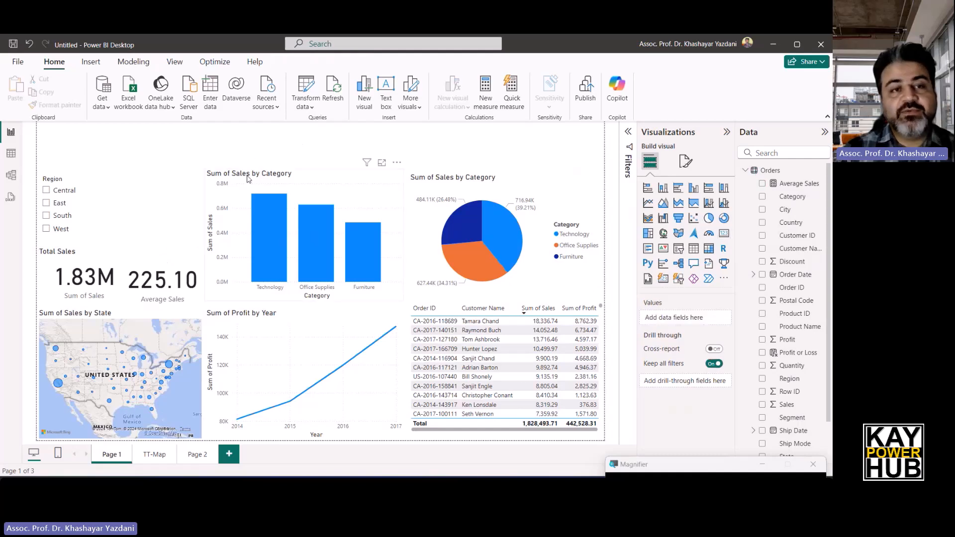
# Check the Average Sales card while filtering the Region slicer by Central, East, South and West in turn, ending on Central
pyautogui.click(46, 191)
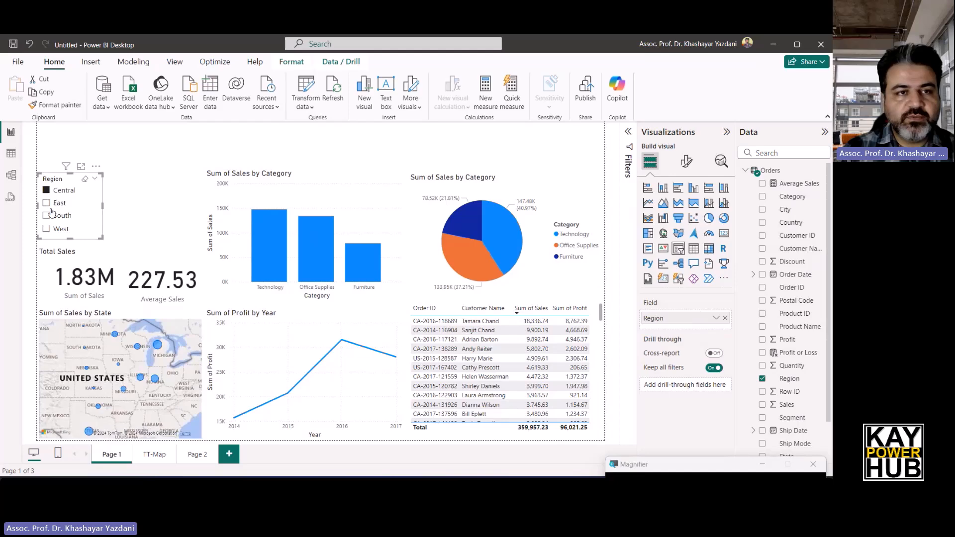
pyautogui.click(48, 204)
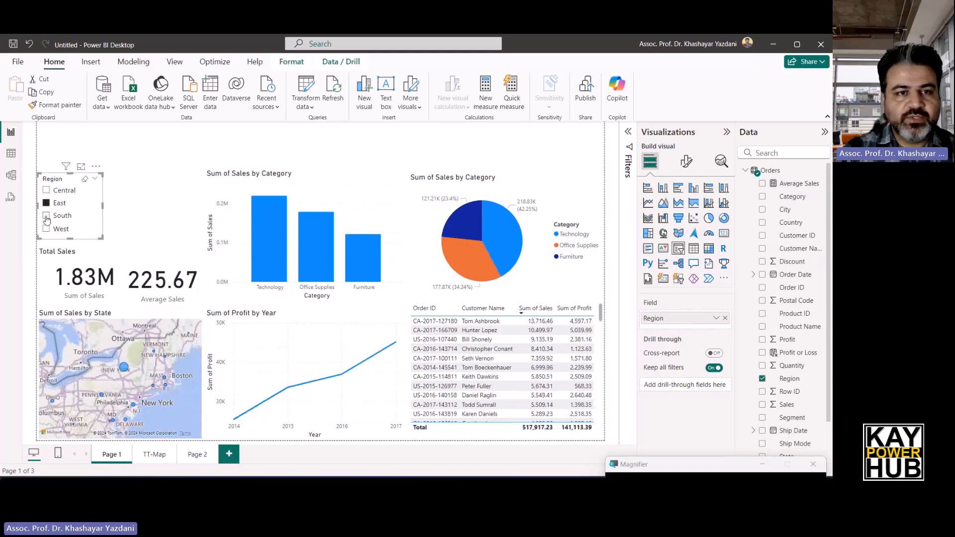
pyautogui.click(47, 217)
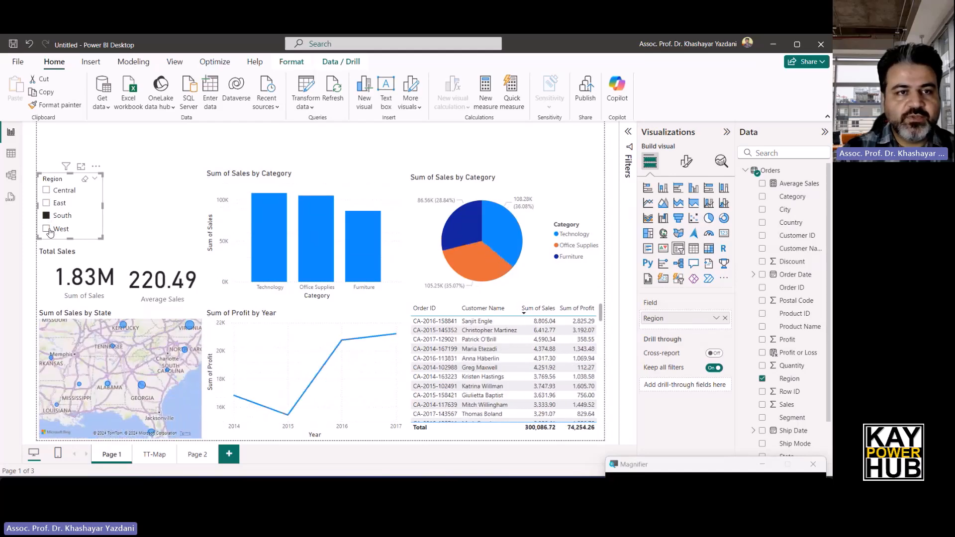
pyautogui.click(46, 230)
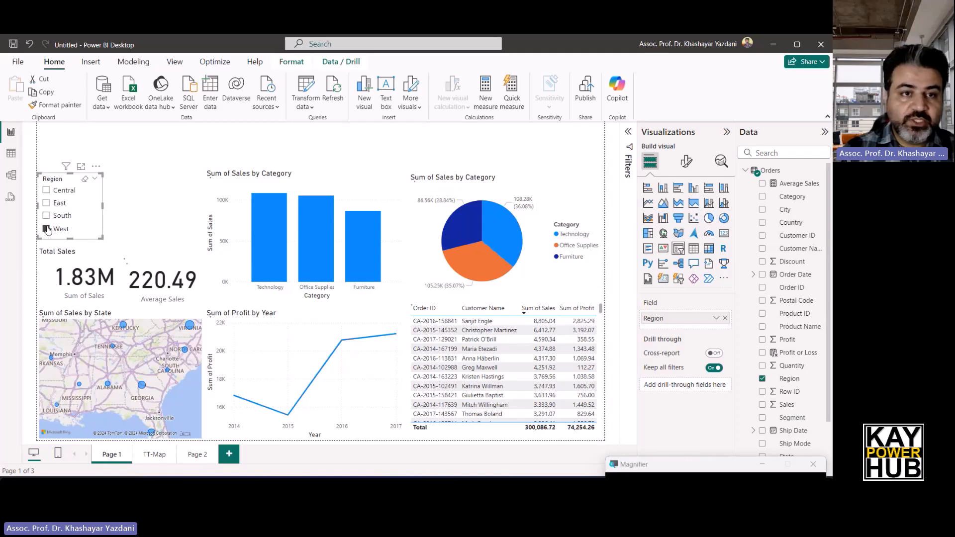
pyautogui.click(47, 190)
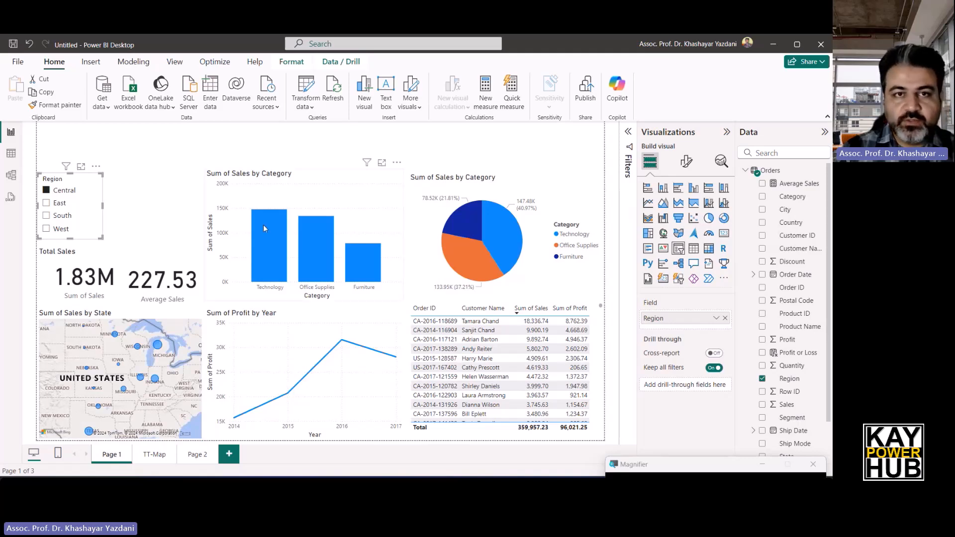
# Insert the logo image from the Downloads folder and fit it into the page corner above the Region slicer
pyautogui.click(94, 142)
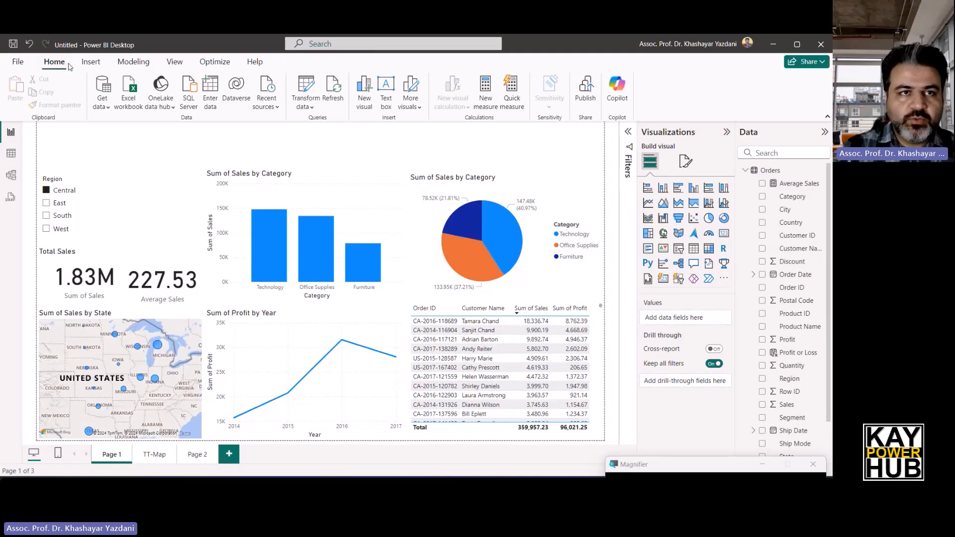
pyautogui.click(91, 62)
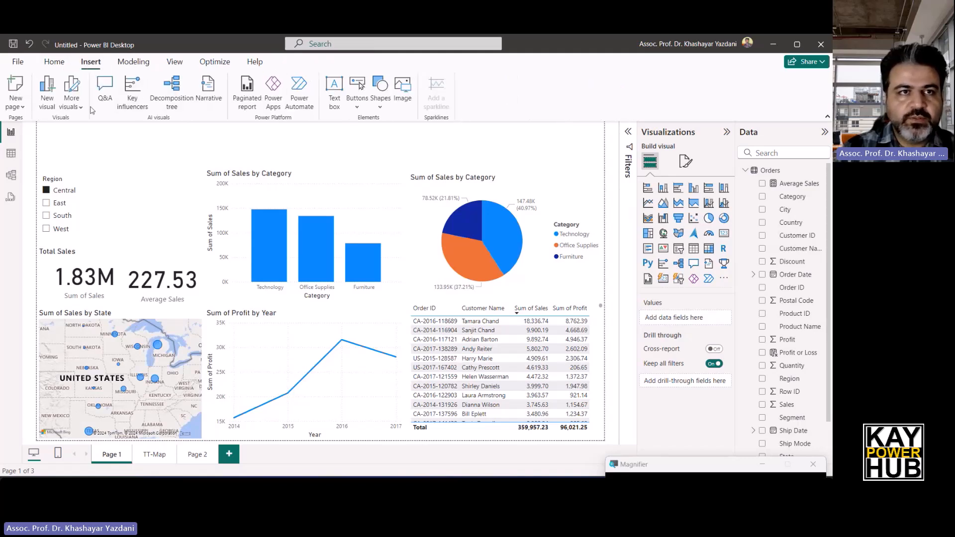
pyautogui.click(403, 98)
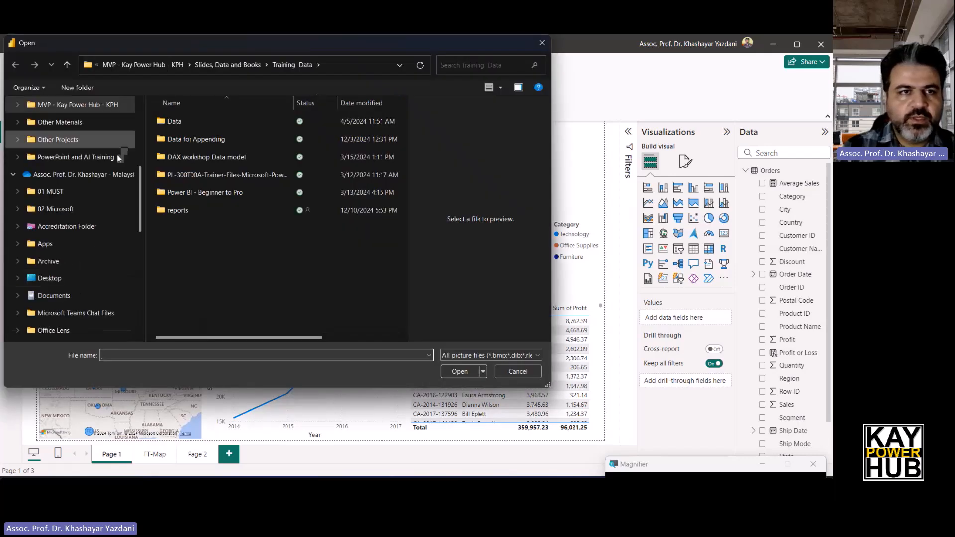
pyautogui.click(50, 331)
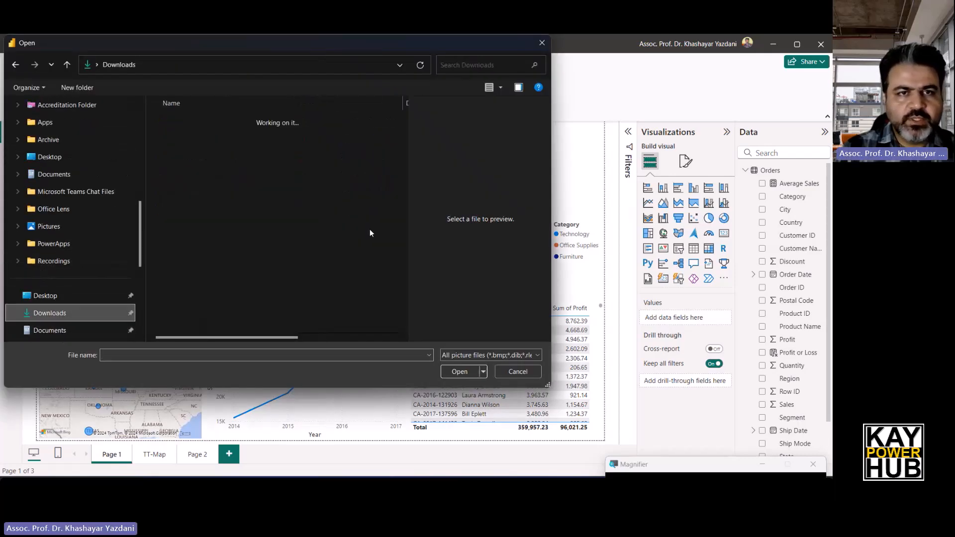
pyautogui.scroll(-1, 281, 214)
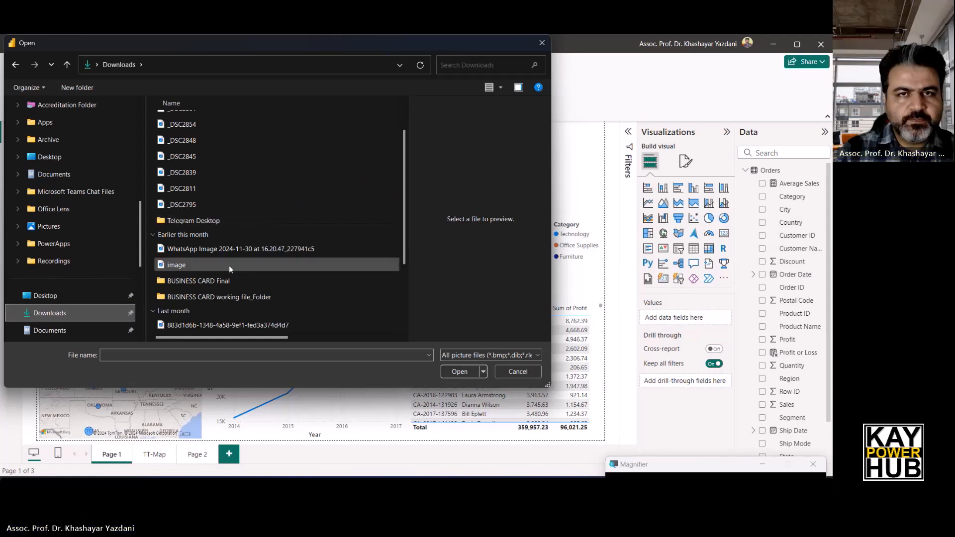
pyautogui.click(273, 42)
pyautogui.moveTo(181, 45); pyautogui.dragTo(3, 170)
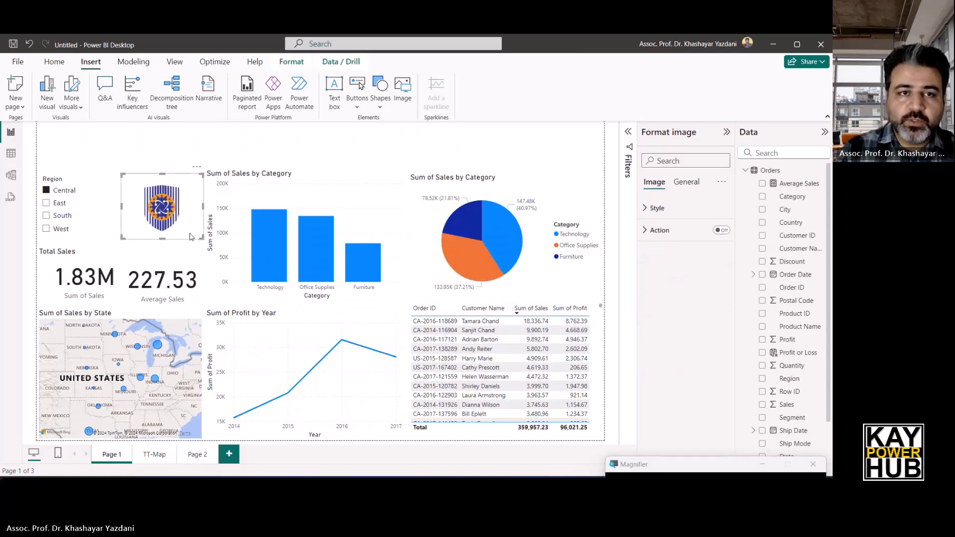
pyautogui.moveTo(192, 235); pyautogui.dragTo(102, 177)
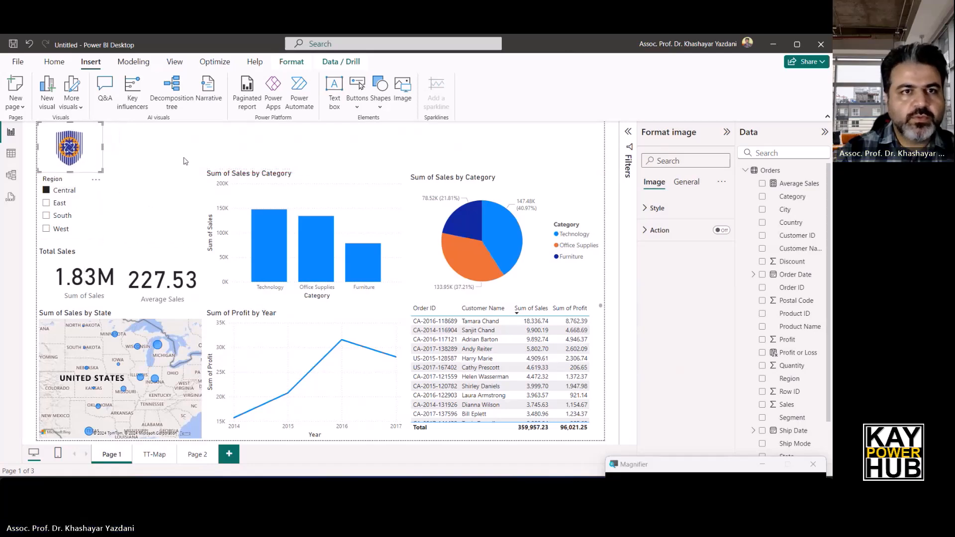
pyautogui.click(186, 155)
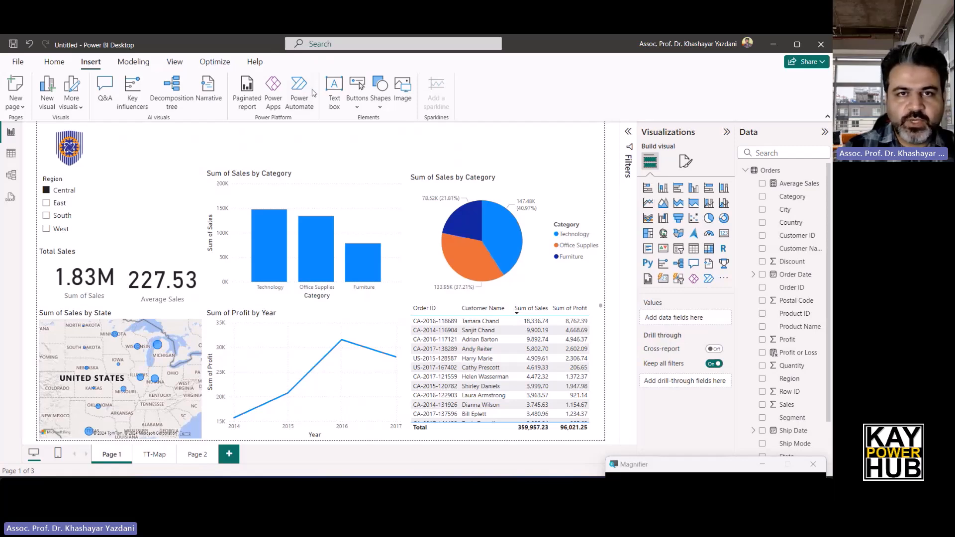
# Add a text box beside the logo with the lines "Your Name:" and "Student ID:", and make it wider and shorter
pyautogui.click(333, 90)
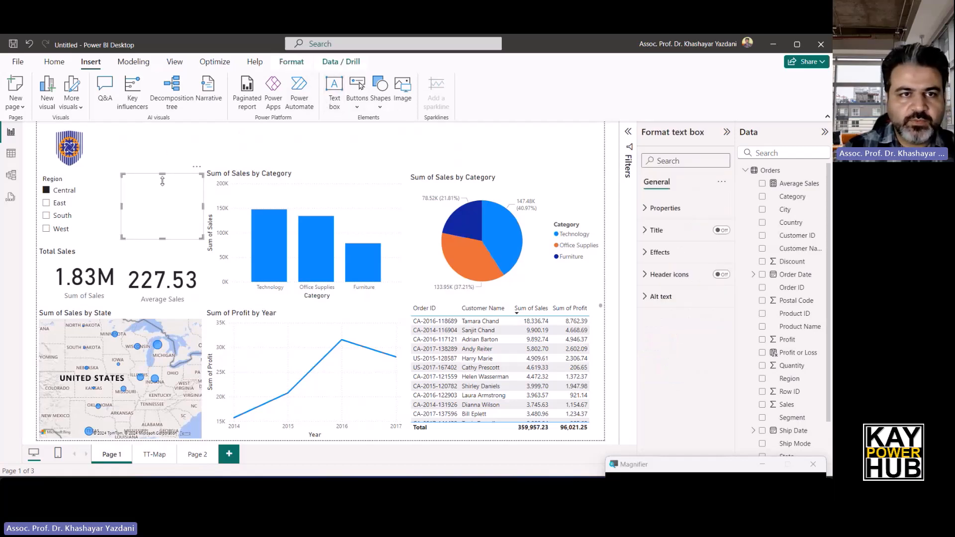
pyautogui.moveTo(155, 192); pyautogui.dragTo(137, 126)
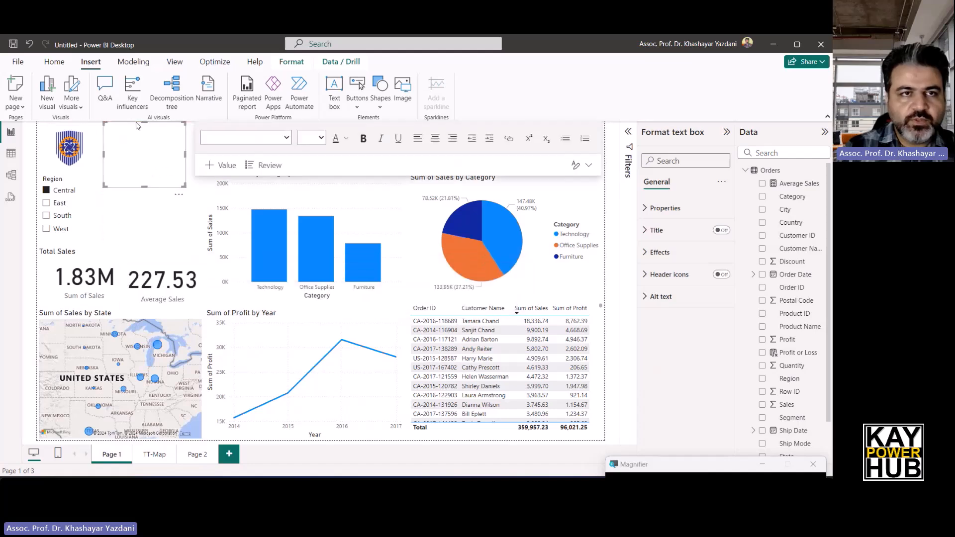
pyautogui.click(130, 142)
pyautogui.write('Your Name')
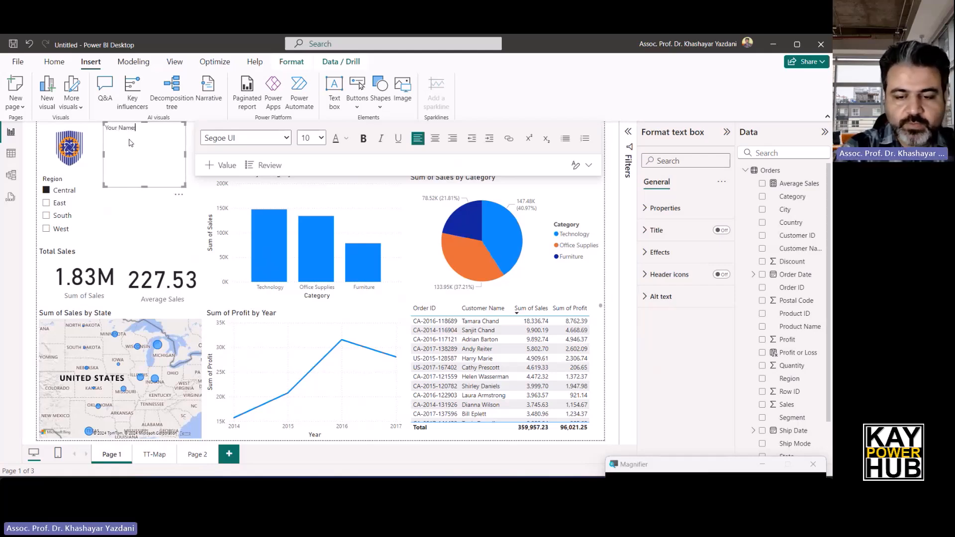
pyautogui.write(':')
pyautogui.press('Return')
pyautogui.write('S')
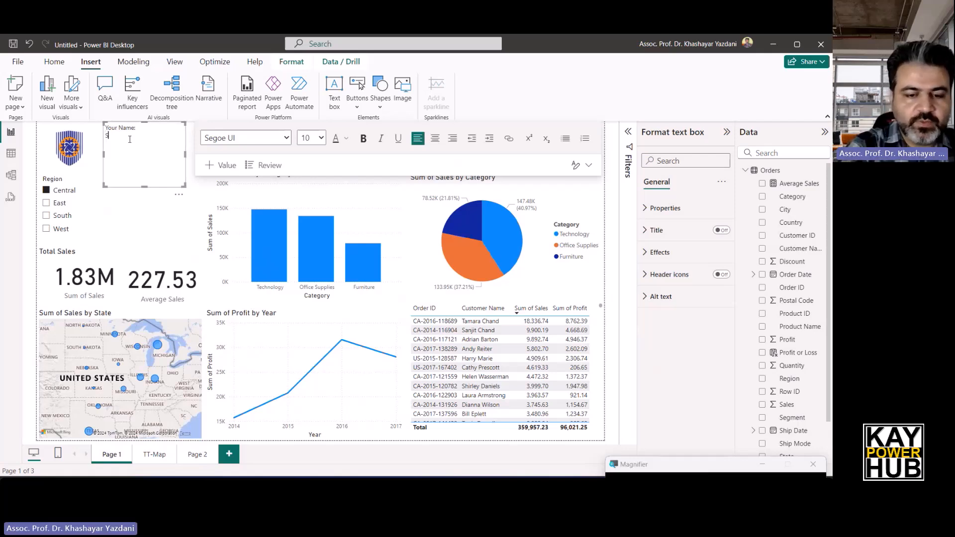
pyautogui.write('tudent ID')
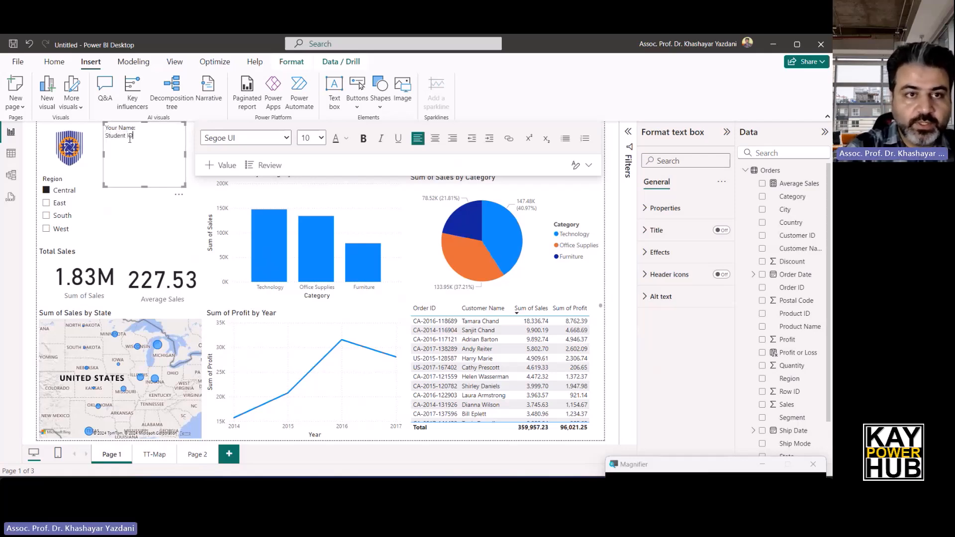
pyautogui.write(':')
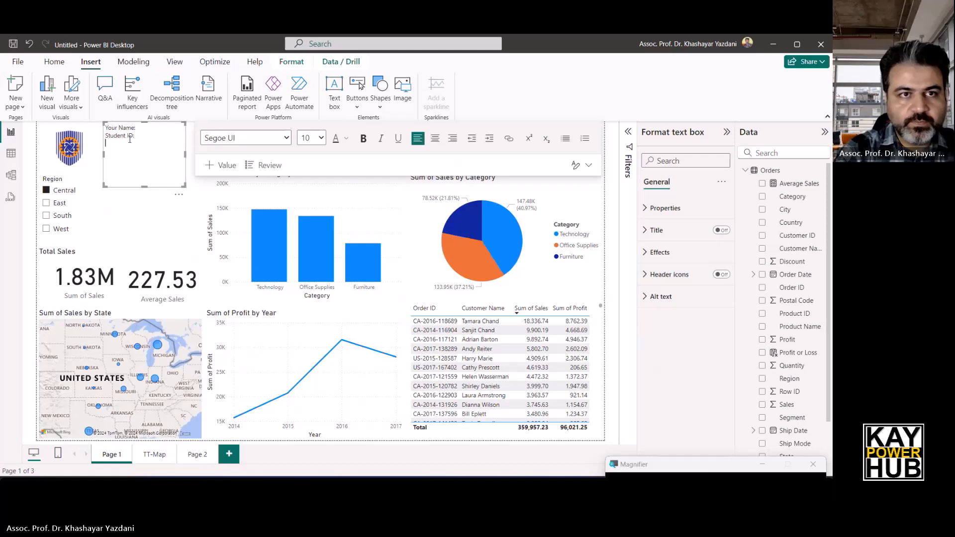
pyautogui.moveTo(185, 155); pyautogui.dragTo(255, 158)
pyautogui.moveTo(180, 187); pyautogui.dragTo(178, 167)
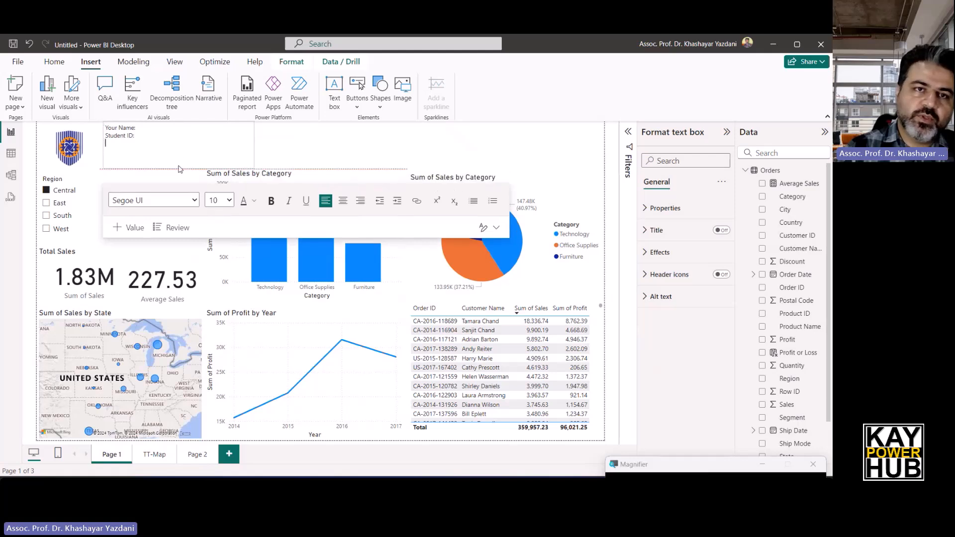
# Format both lines of the header text box as bold, size 20 and light blue
pyautogui.click(138, 135)
pyautogui.hotkey('ctrl', 'a')
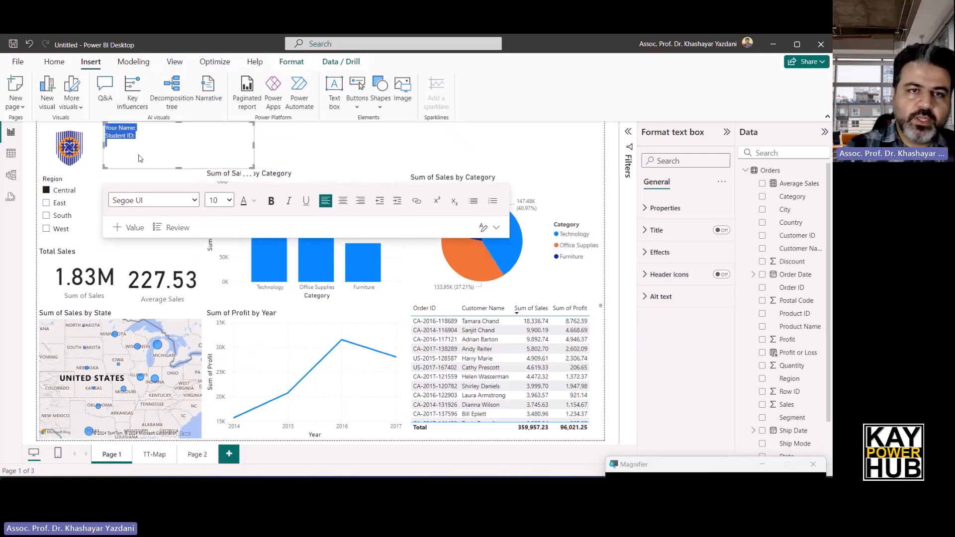
pyautogui.click(271, 201)
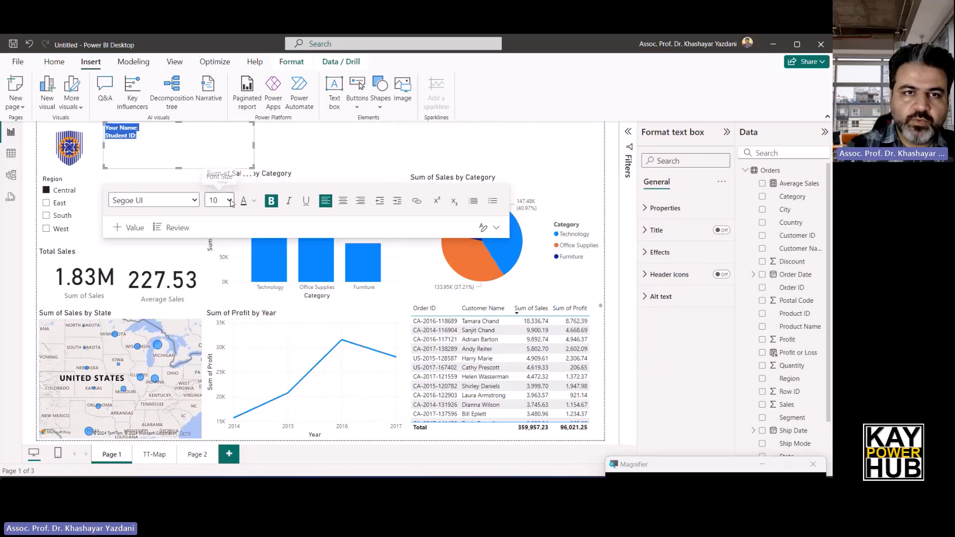
pyautogui.click(214, 201)
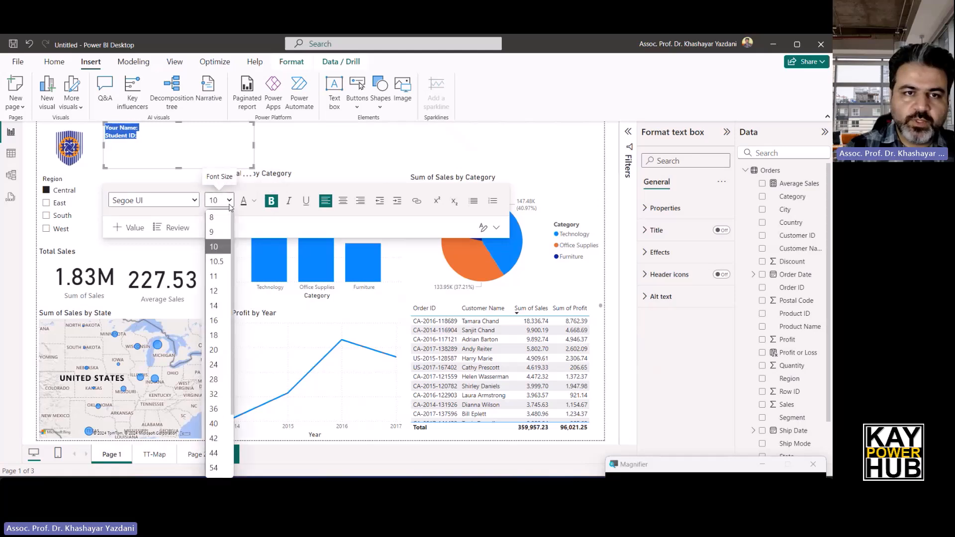
pyautogui.click(216, 349)
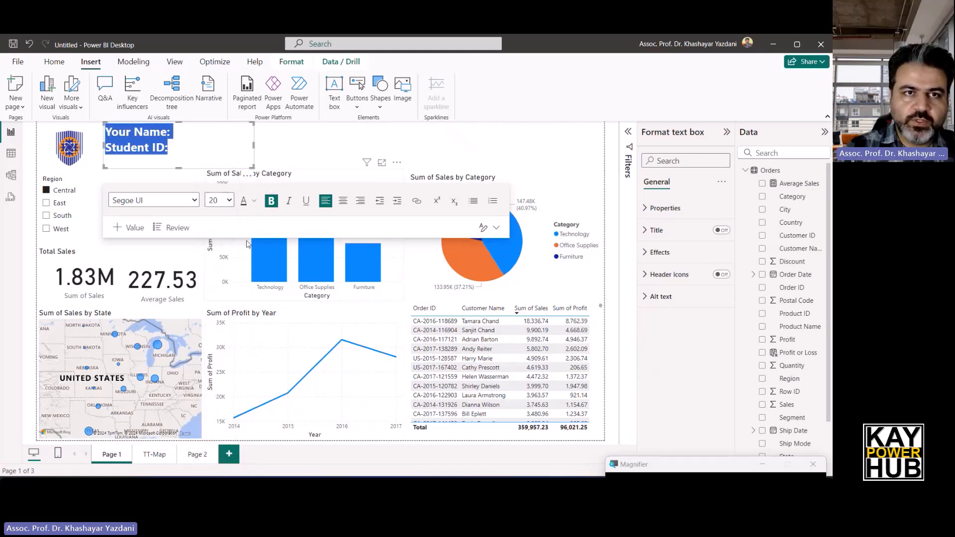
pyautogui.click(254, 201)
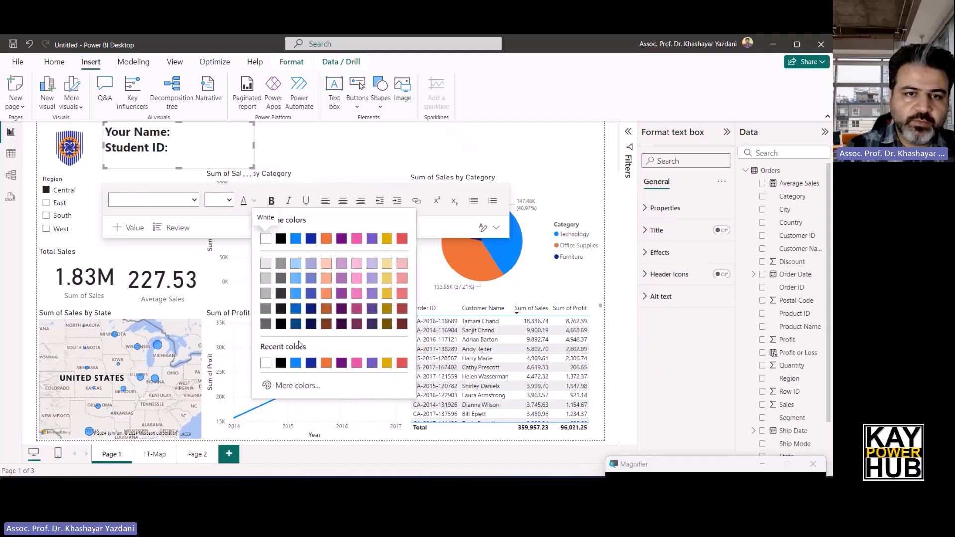
pyautogui.click(296, 368)
pyautogui.click(439, 137)
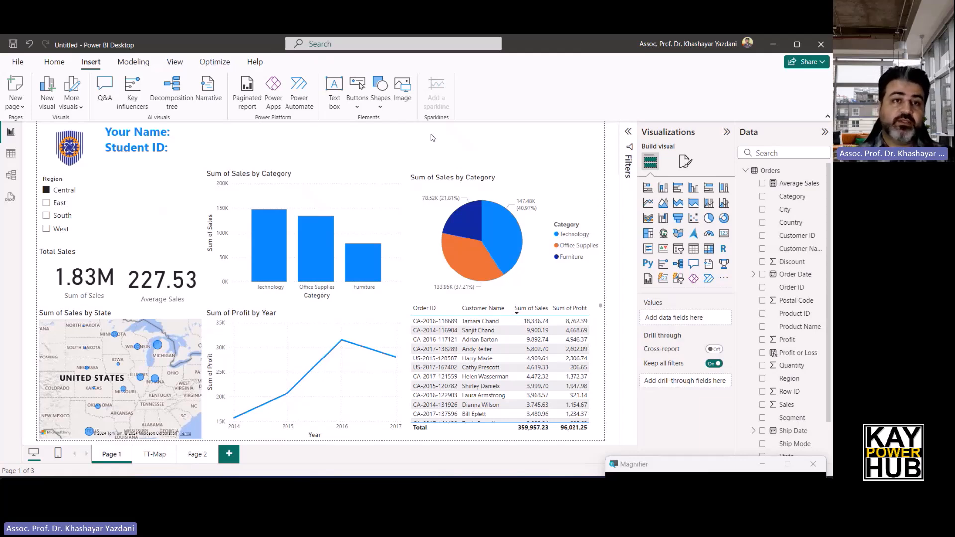
# Save the report to a folder on this device under the name myname-studentid
pyautogui.click(18, 61)
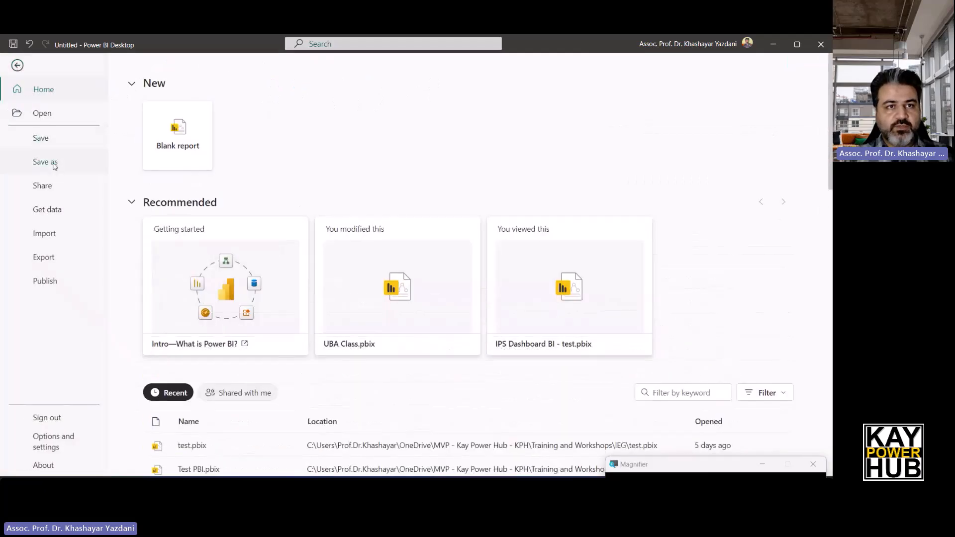
pyautogui.click(41, 142)
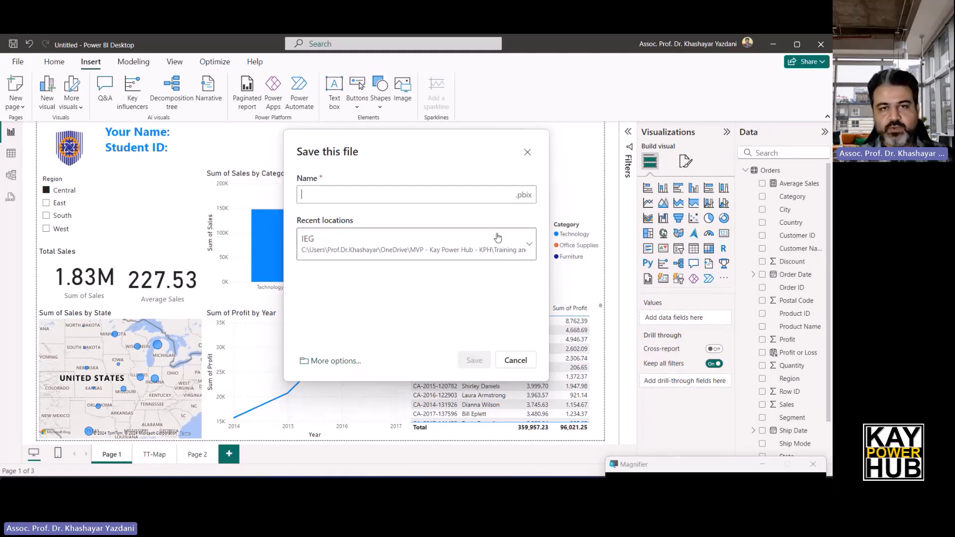
pyautogui.write('M')
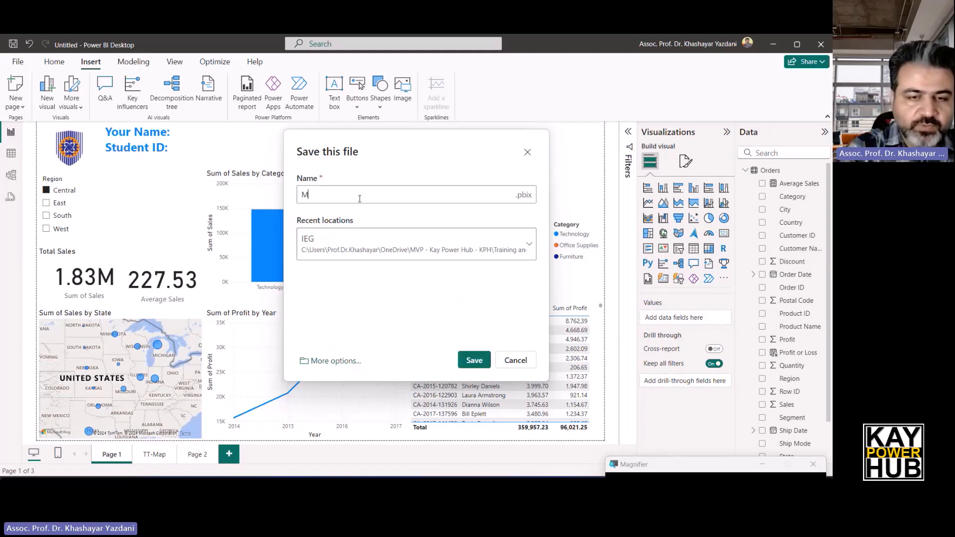
pyautogui.write('yname')
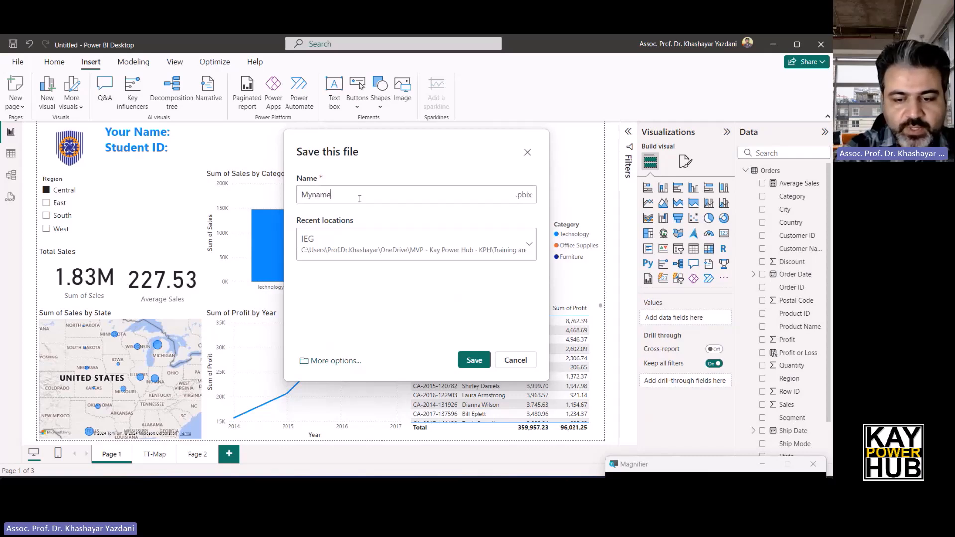
pyautogui.write('-student')
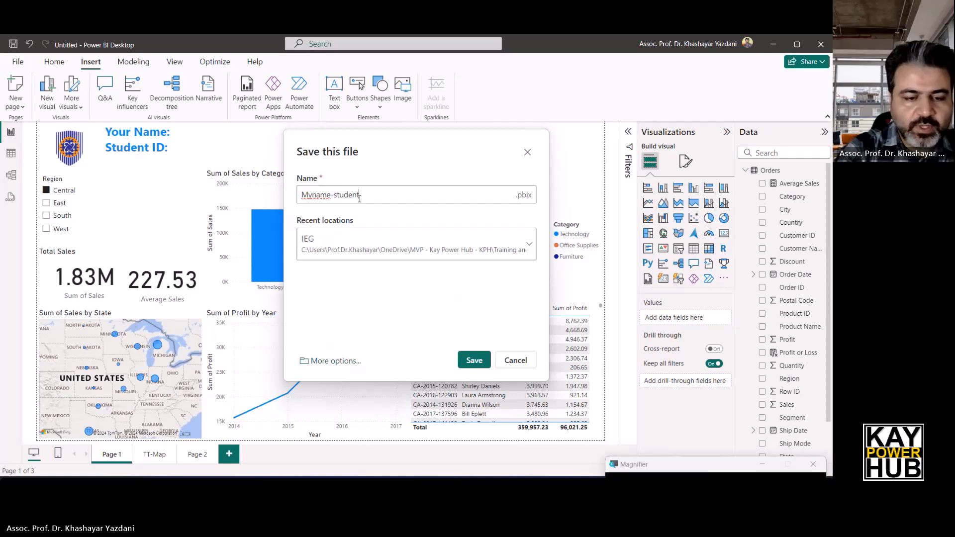
pyautogui.write('id')
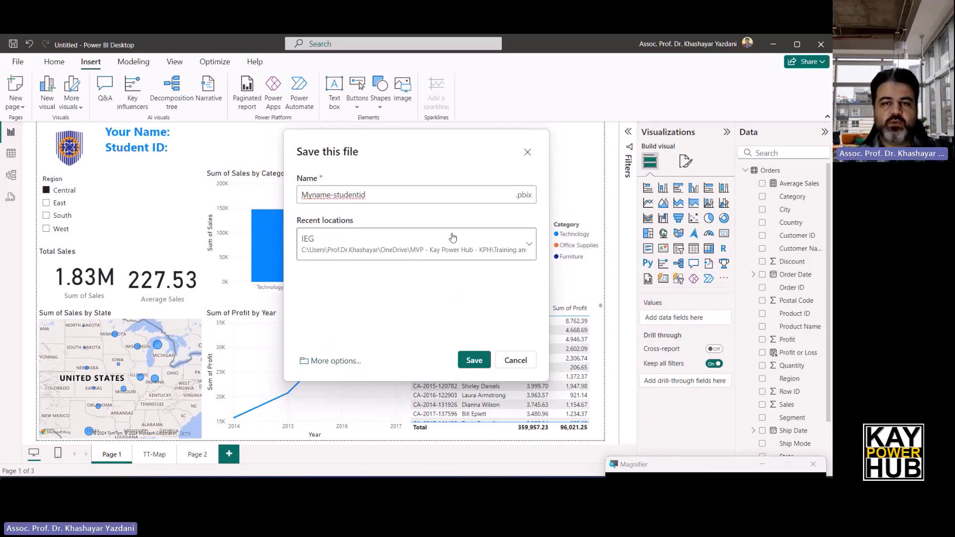
pyautogui.click(530, 249)
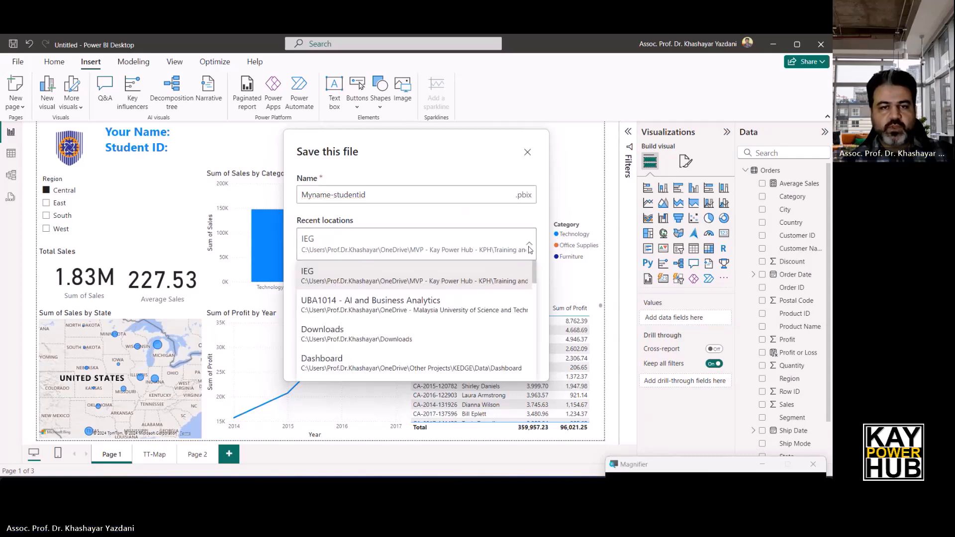
pyautogui.click(442, 172)
pyautogui.click(337, 361)
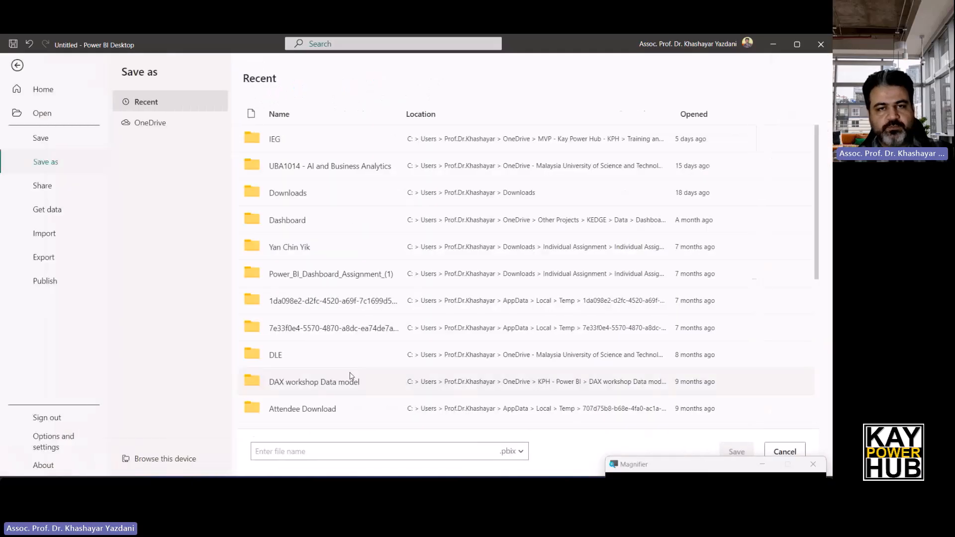
pyautogui.click(168, 465)
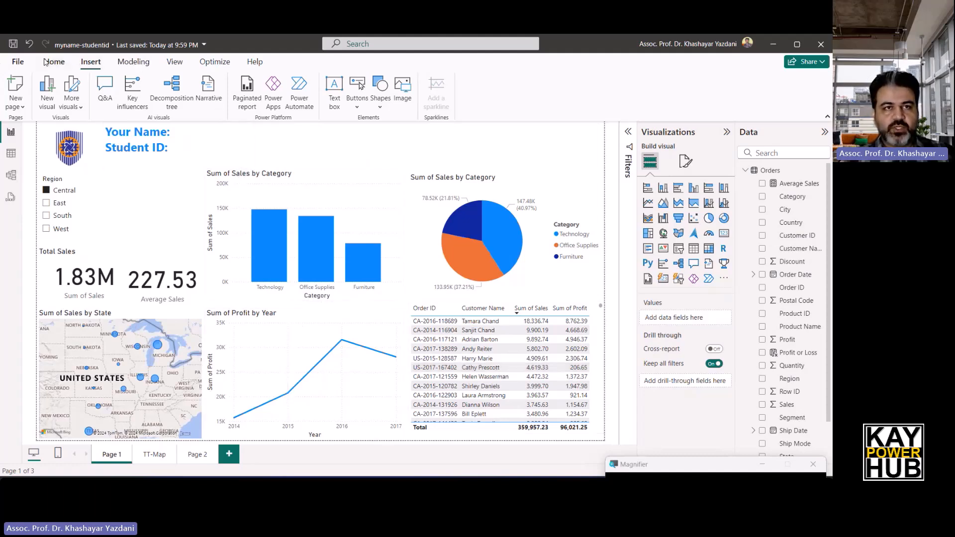
# Try the Tidal, Accessible Tidal, Accessible Orchid and first blue-and-orange accessible theme on the report
pyautogui.click(128, 64)
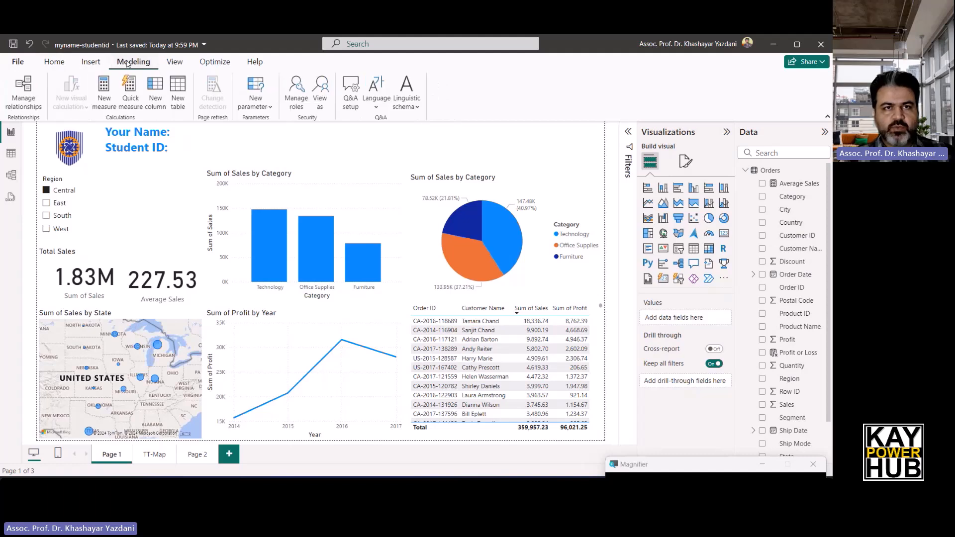
pyautogui.click(174, 62)
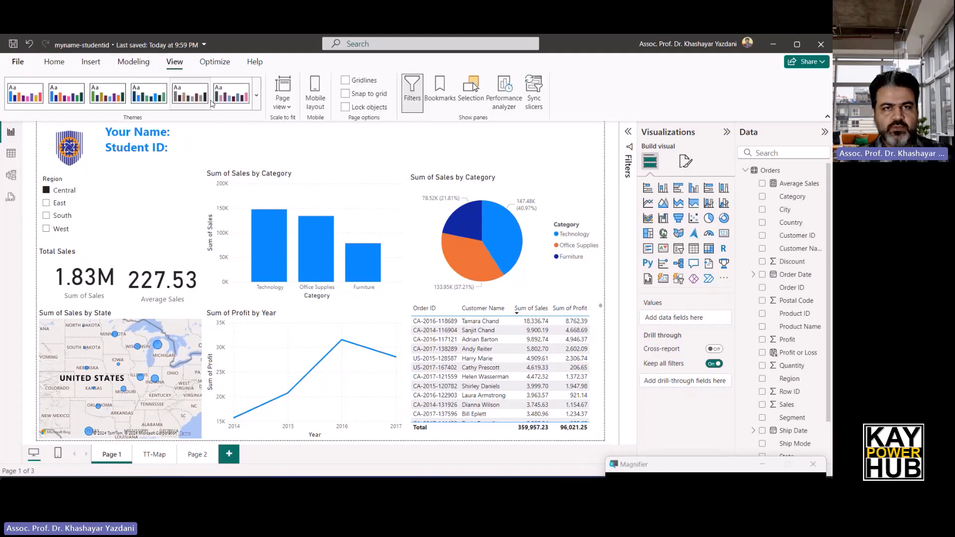
pyautogui.click(256, 100)
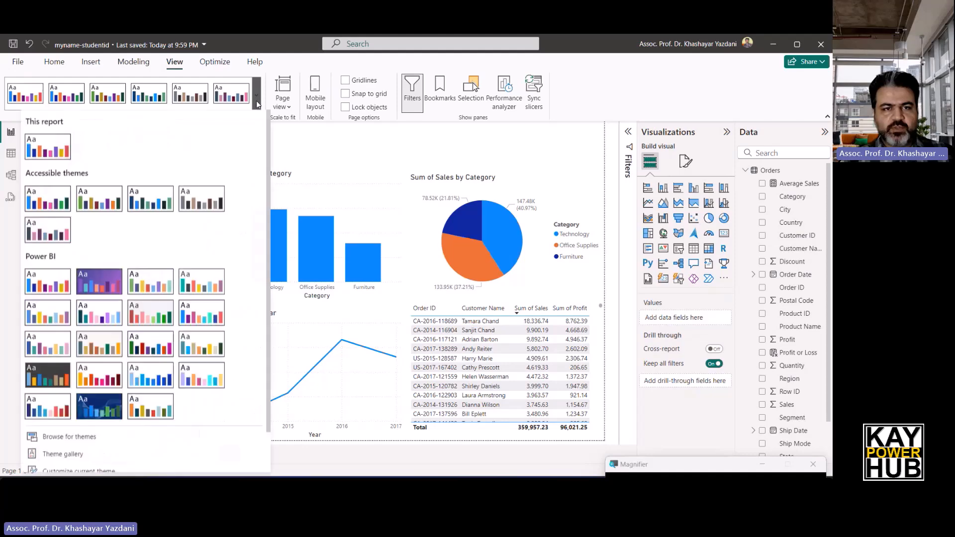
pyautogui.click(109, 401)
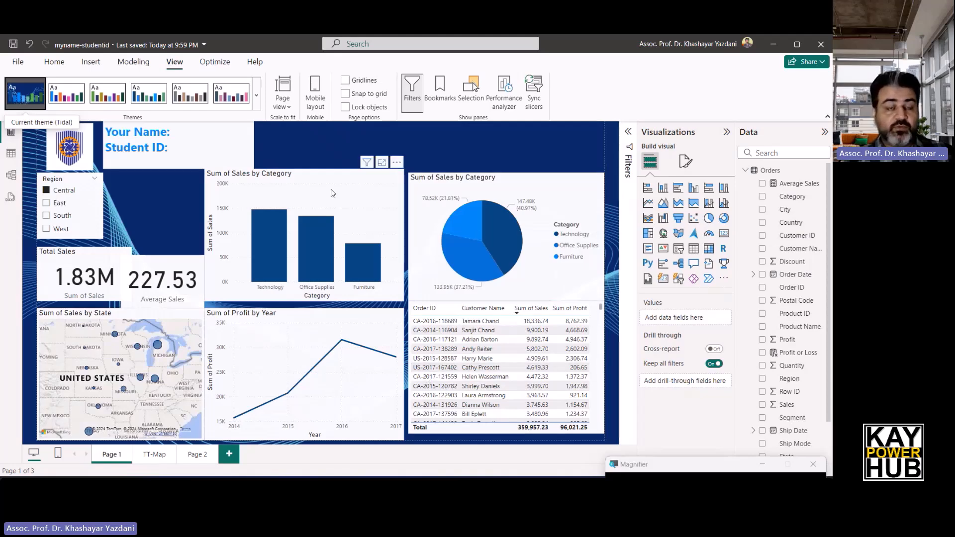
pyautogui.click(149, 93)
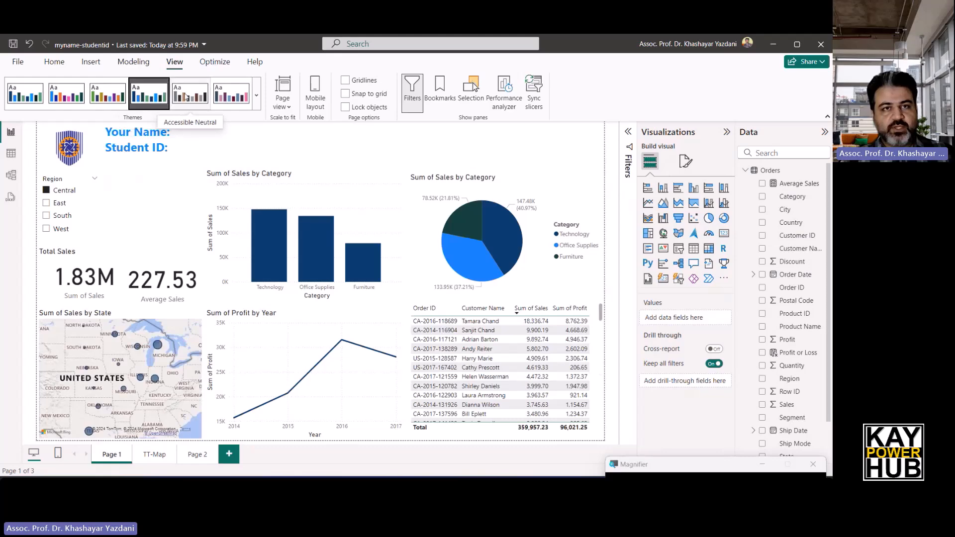
pyautogui.click(237, 96)
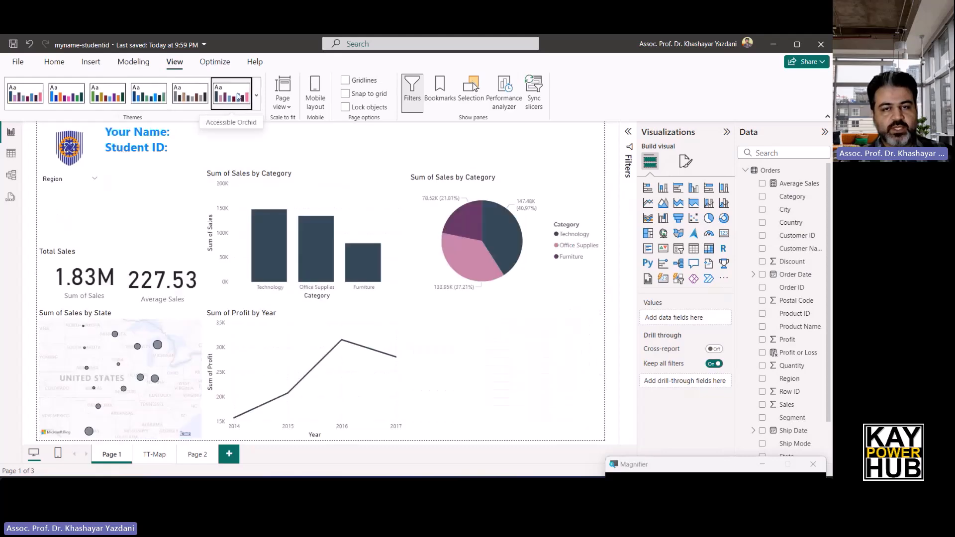
pyautogui.click(66, 95)
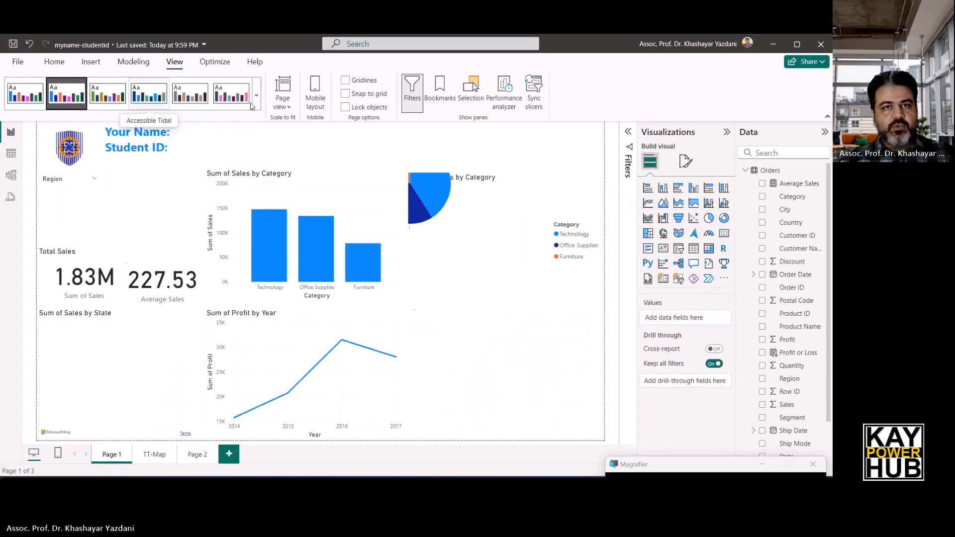
# Apply the Sunset theme to the report
pyautogui.click(256, 96)
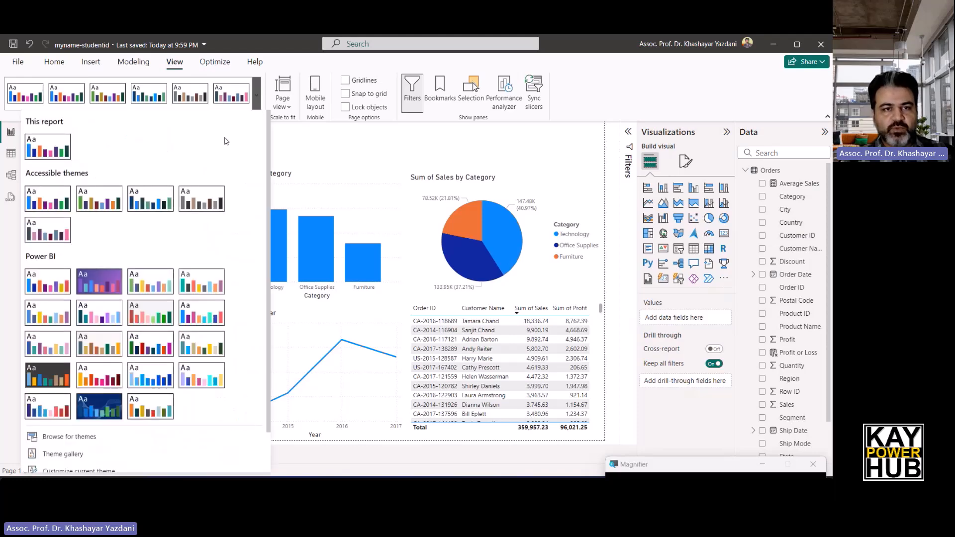
pyautogui.click(212, 380)
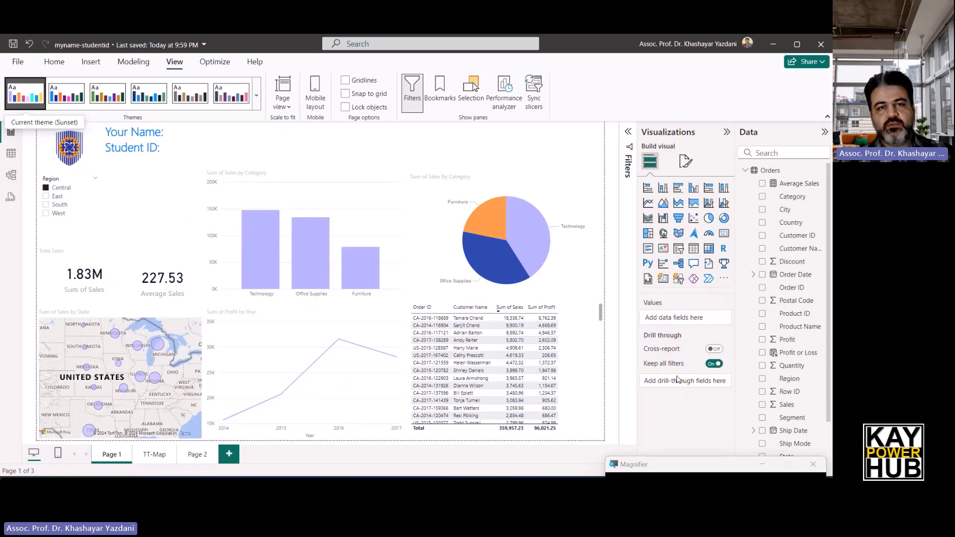